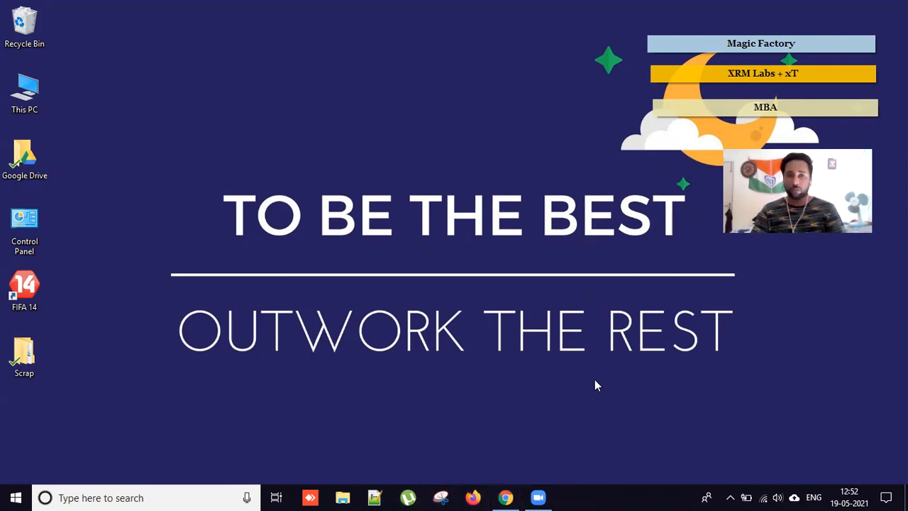
Open tagged_red Original from Scrap > 19.5 > Excels in Excel.
mouse_move(544, 497)
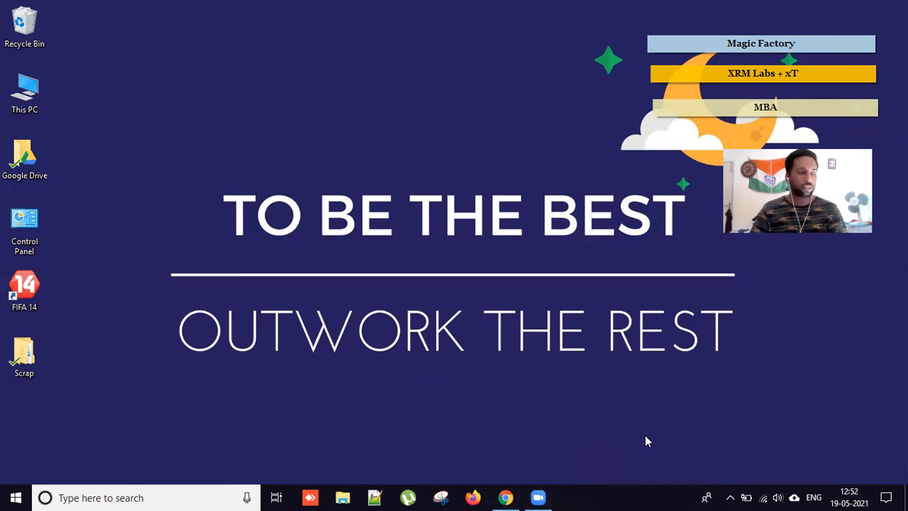
double_click(28, 362)
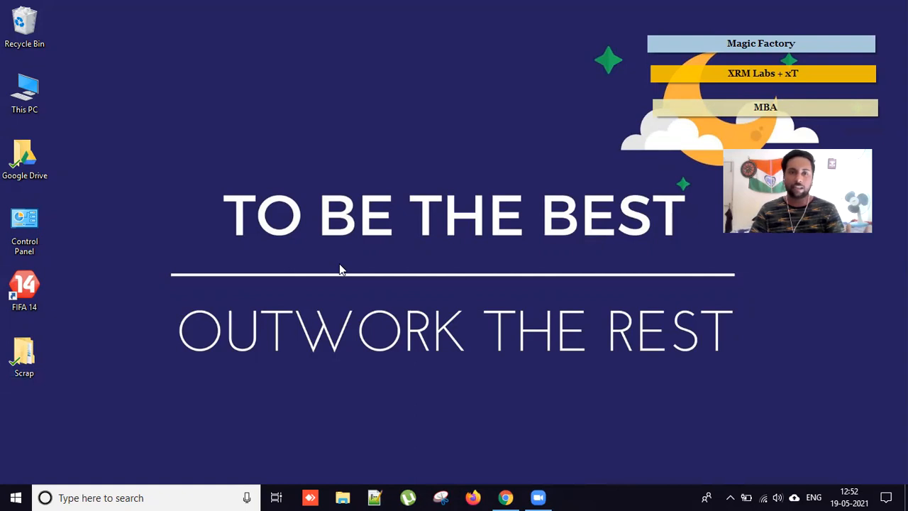
double_click(163, 132)
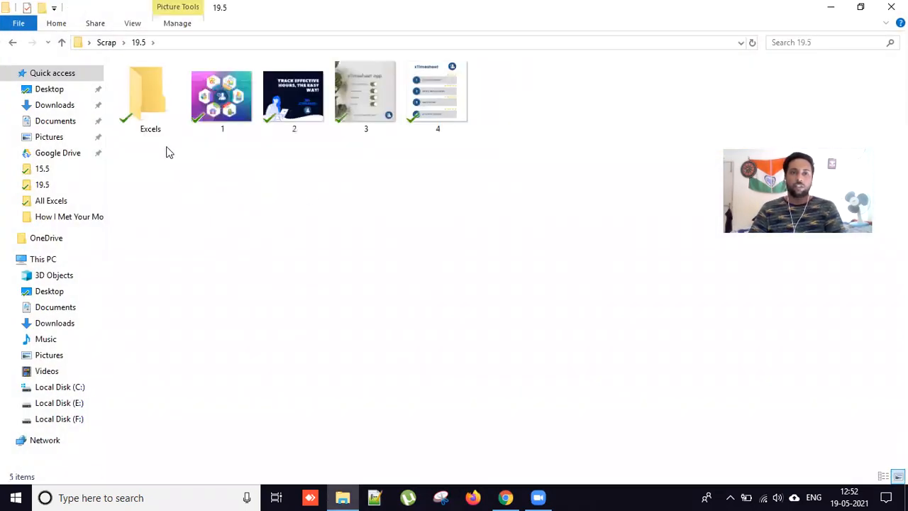
double_click(159, 124)
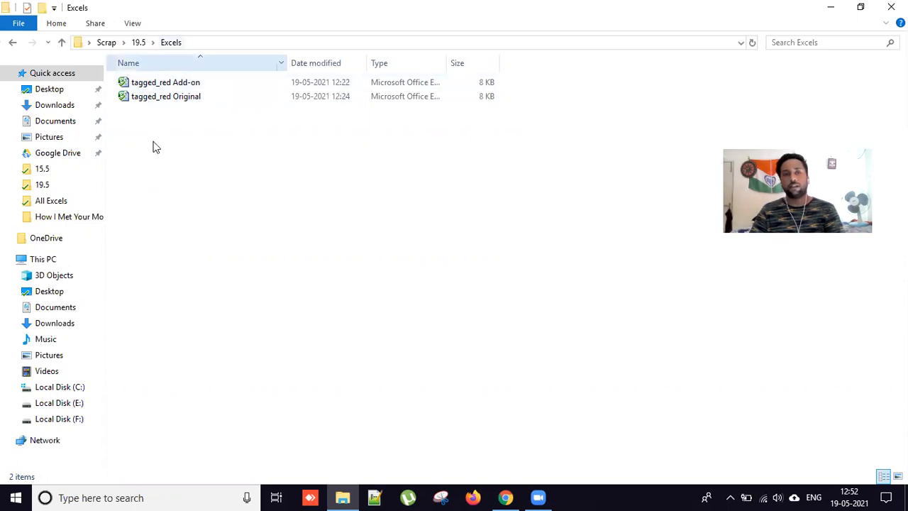
double_click(198, 99)
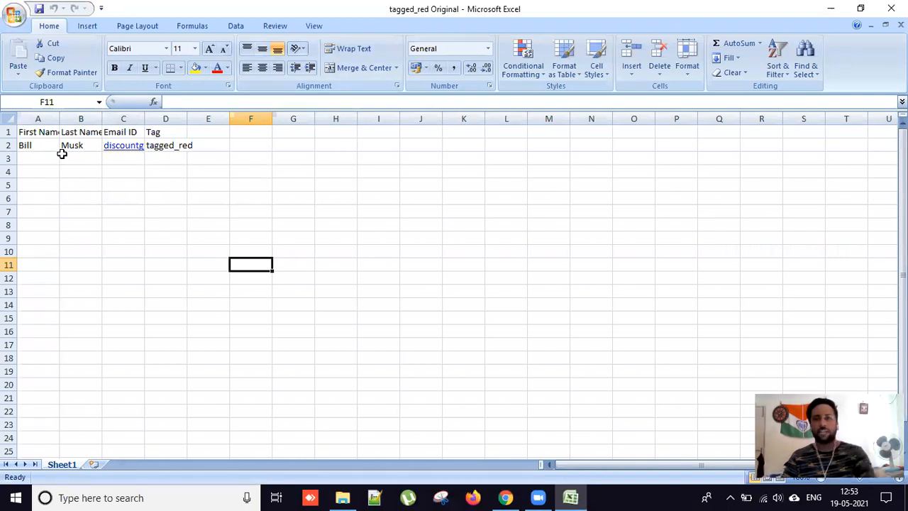
Review the first name, last name and tag in row 2 of tagged_red Original.
left_click(40, 146)
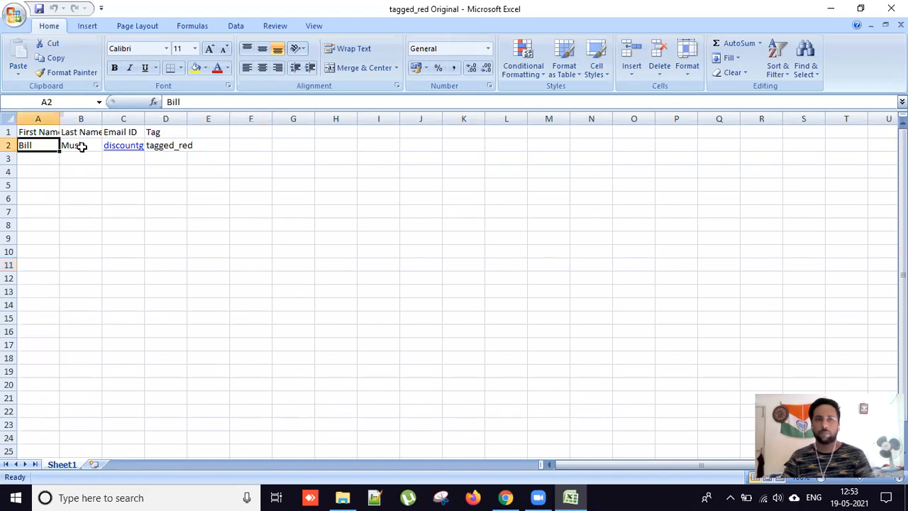
left_click(78, 145)
left_click(124, 198)
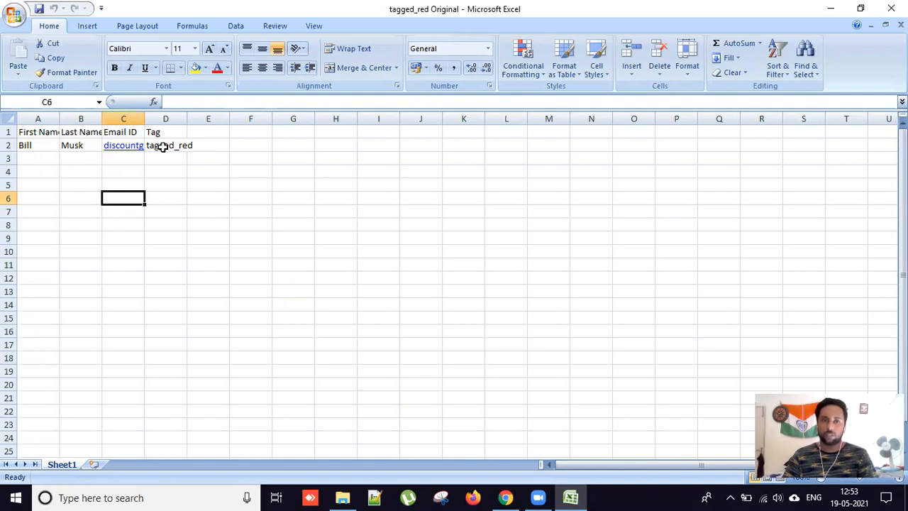
left_click(163, 147)
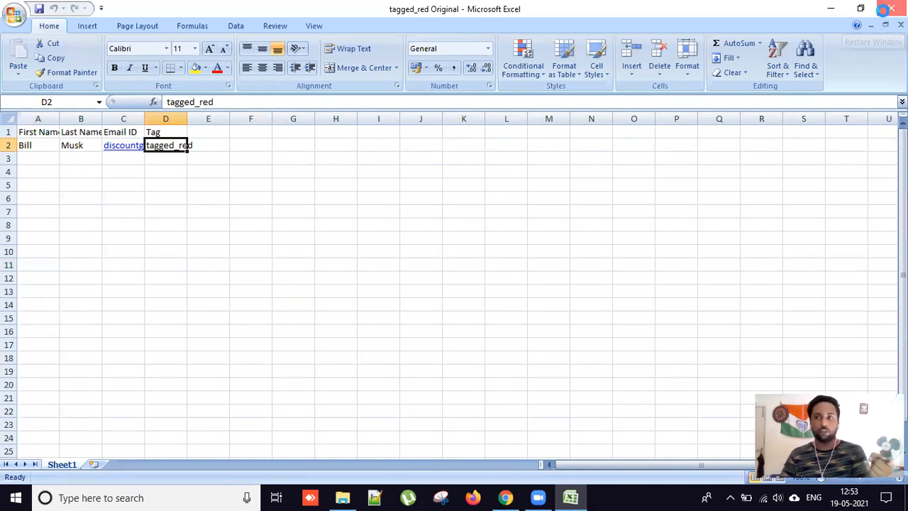
Close tagged_red Original and open the tagged_red Add-on workbook instead.
left_click(891, 9)
left_click(194, 84)
double_click(194, 85)
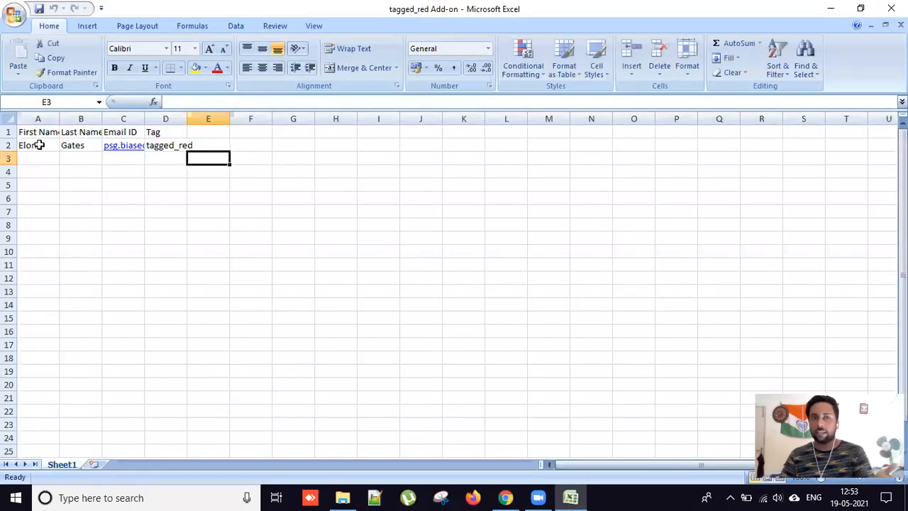
Review the Add-on contact's name and tag in row 2, then close tagged_red Add-on.
left_click(38, 145)
left_click(85, 149)
left_click(115, 197)
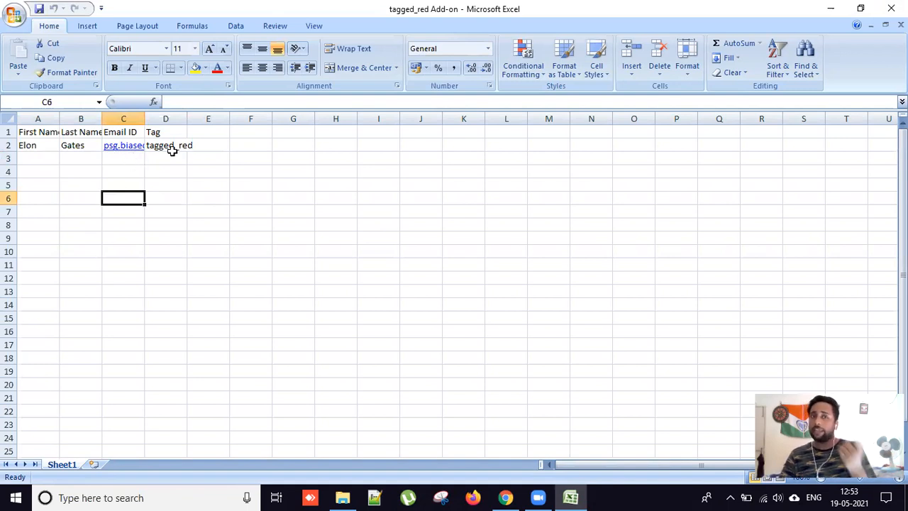
left_click(173, 149)
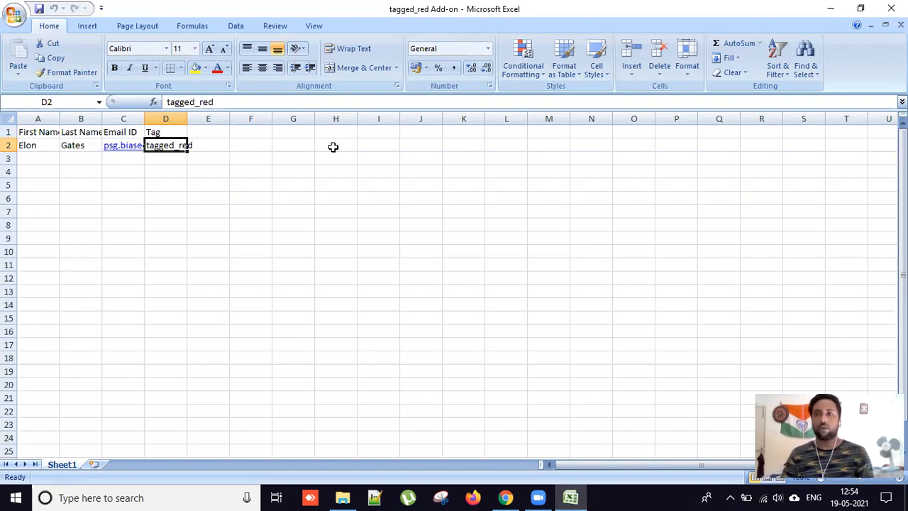
left_click(891, 8)
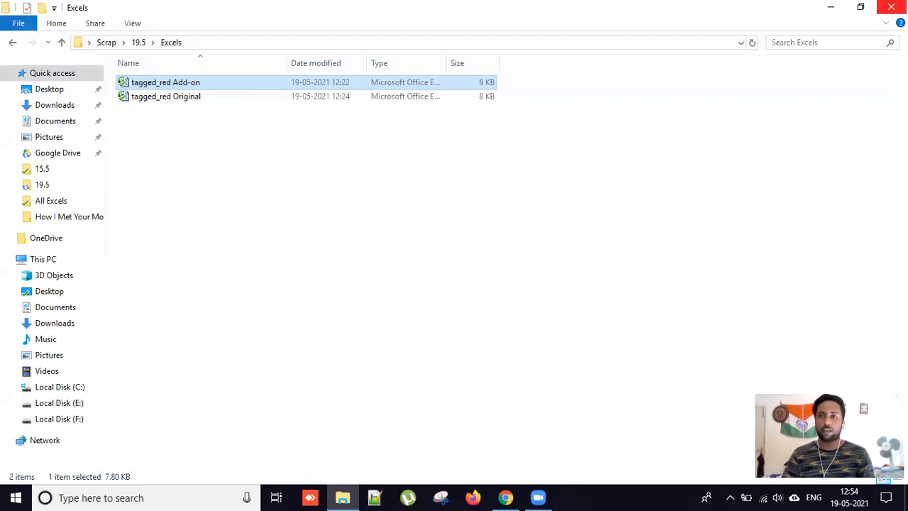
Close the Excels folder and return to the HubSpot Contacts page in Chrome.
left_click(891, 7)
left_click(518, 495)
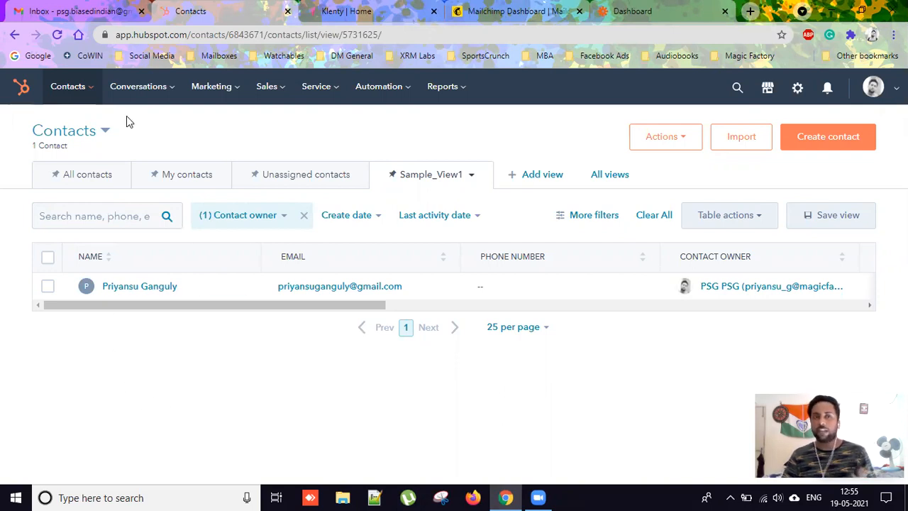
mouse_move(93, 95)
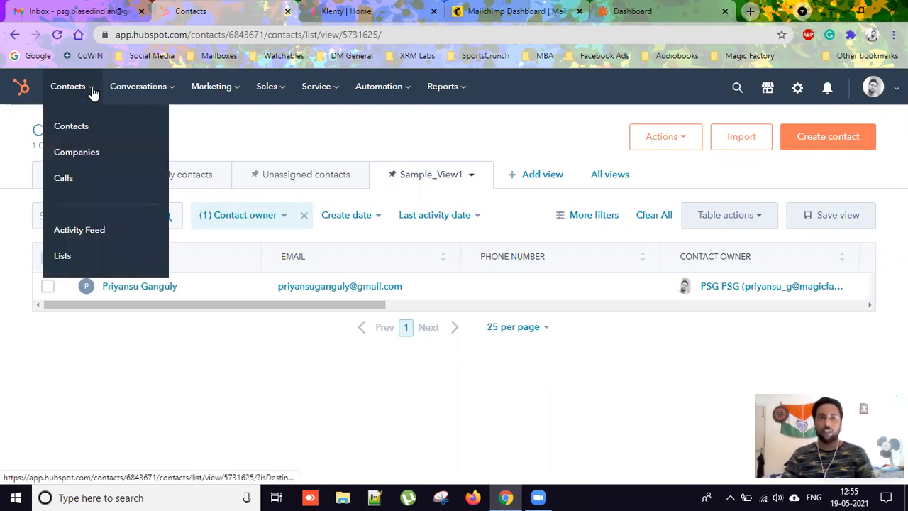
left_click(57, 257)
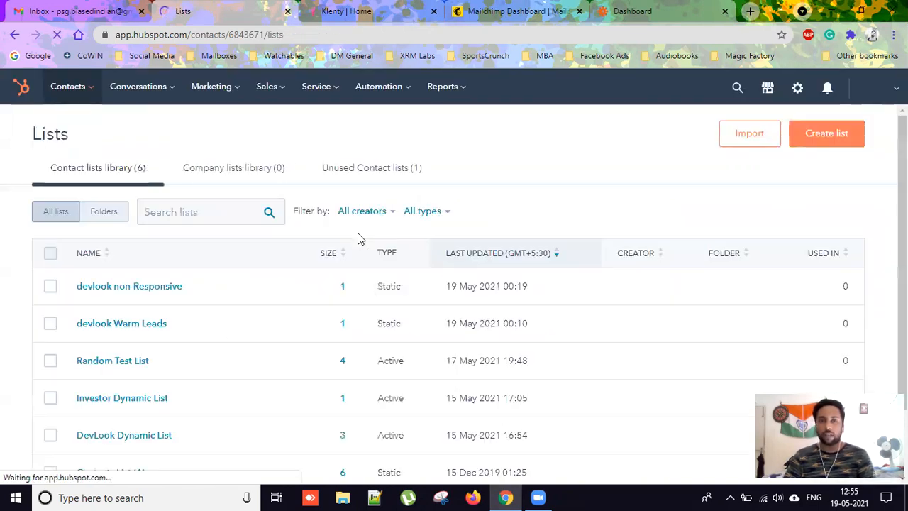
left_click(819, 142)
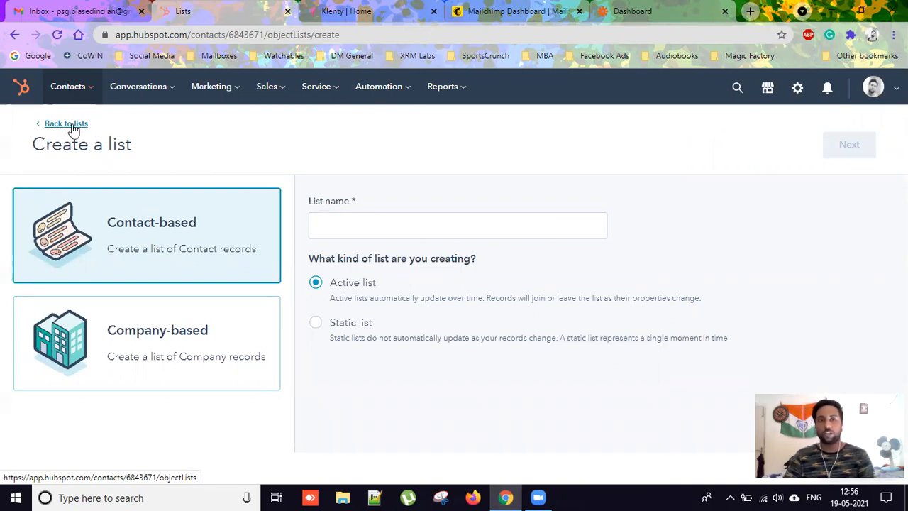
left_click(73, 129)
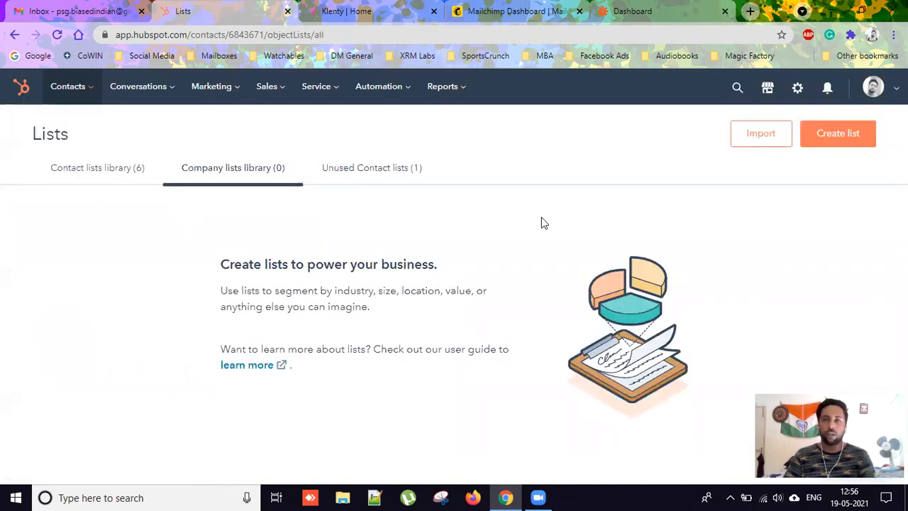
left_click(65, 89)
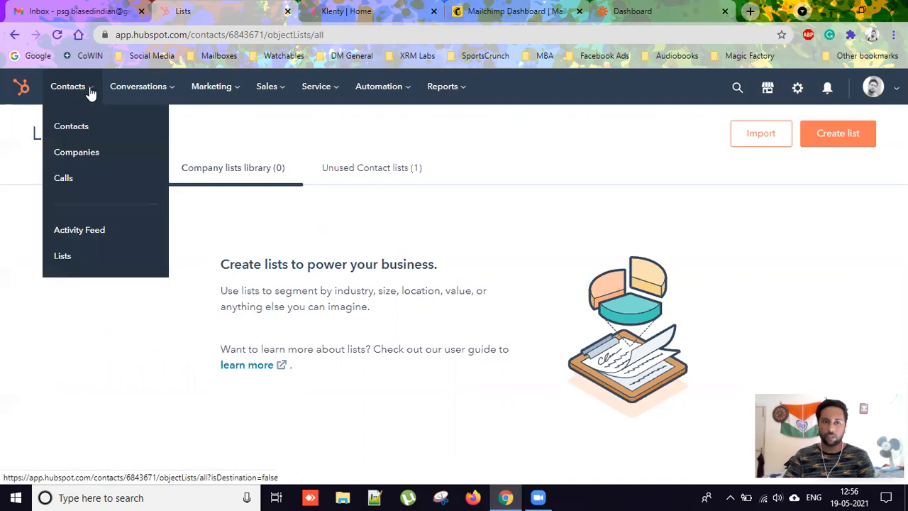
left_click(84, 129)
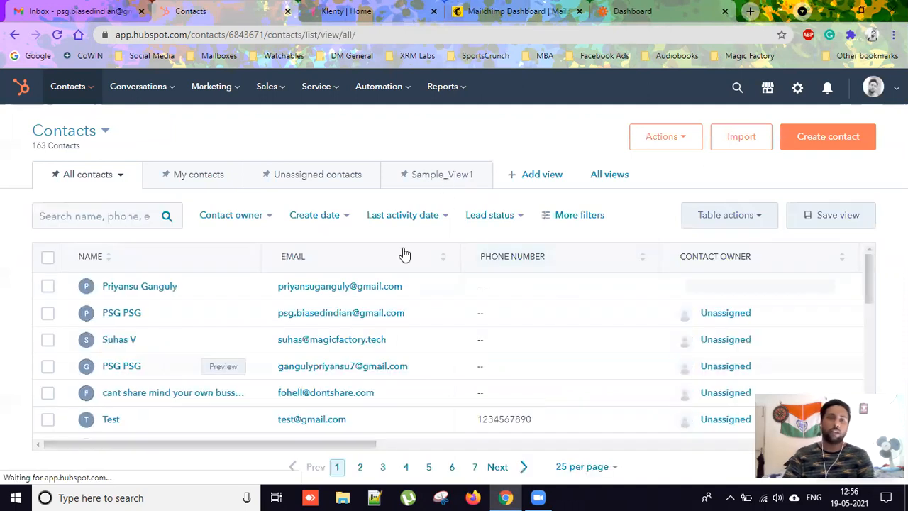
left_click(433, 177)
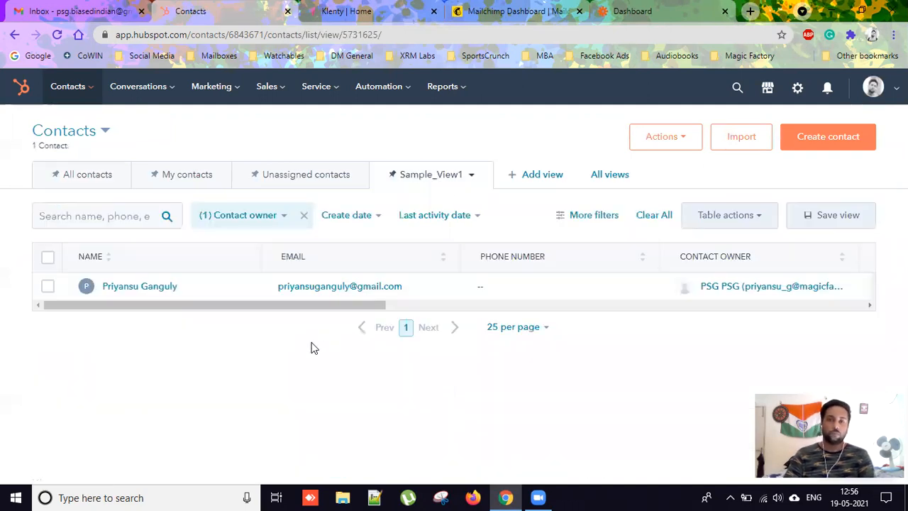
left_click(732, 141)
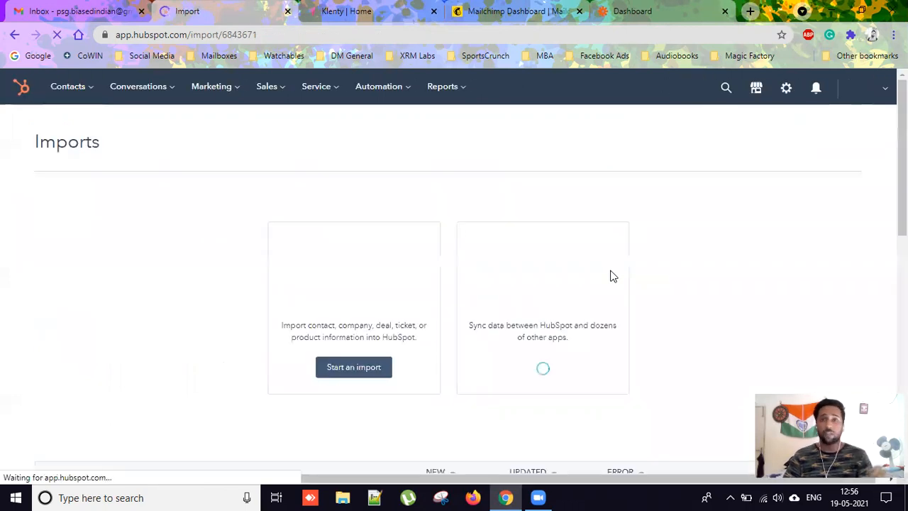
Start a new HubSpot import from the computer: one file, one object type, Contacts.
left_click(363, 370)
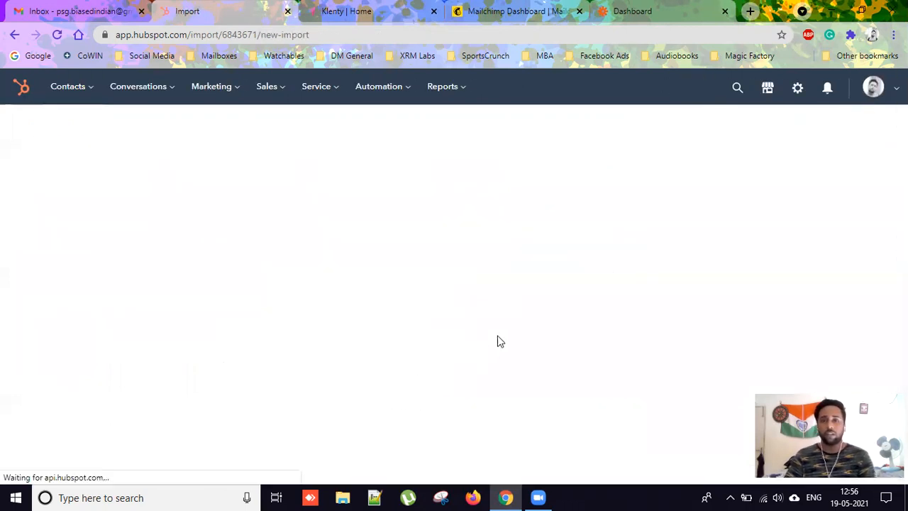
left_click(396, 310)
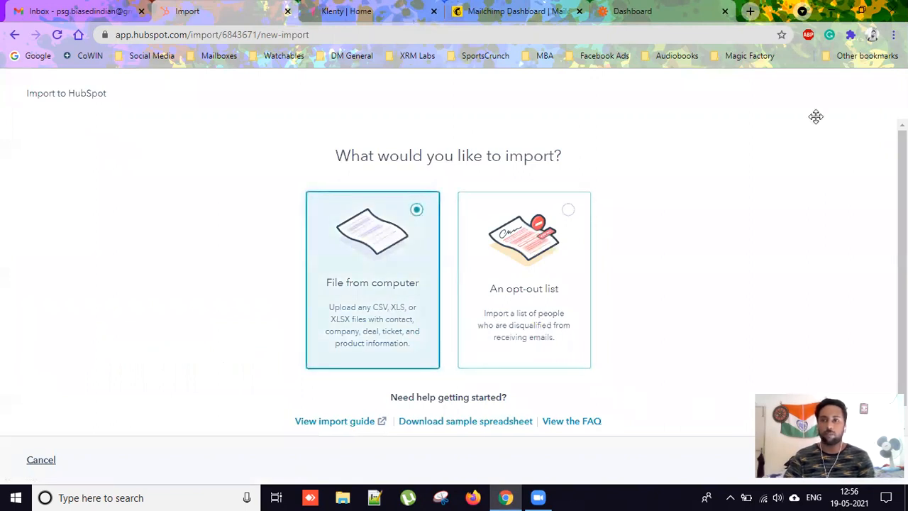
left_click(843, 461)
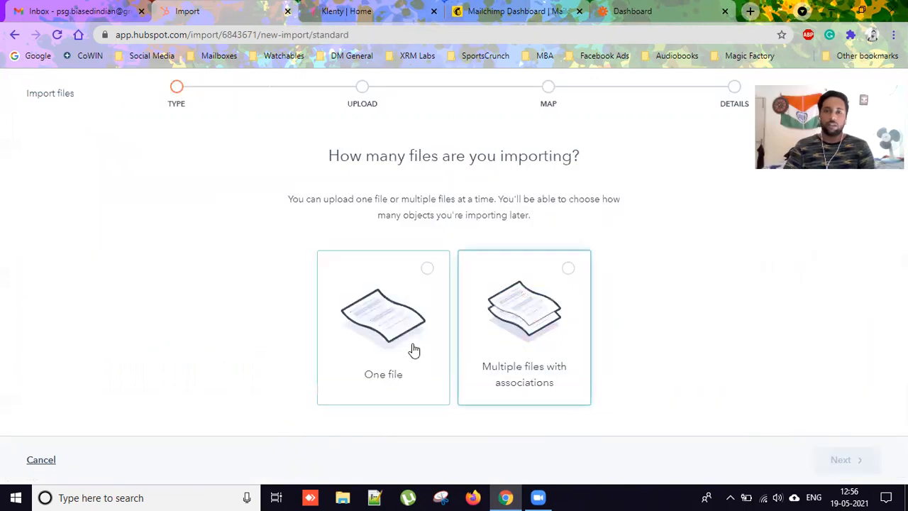
left_click(414, 351)
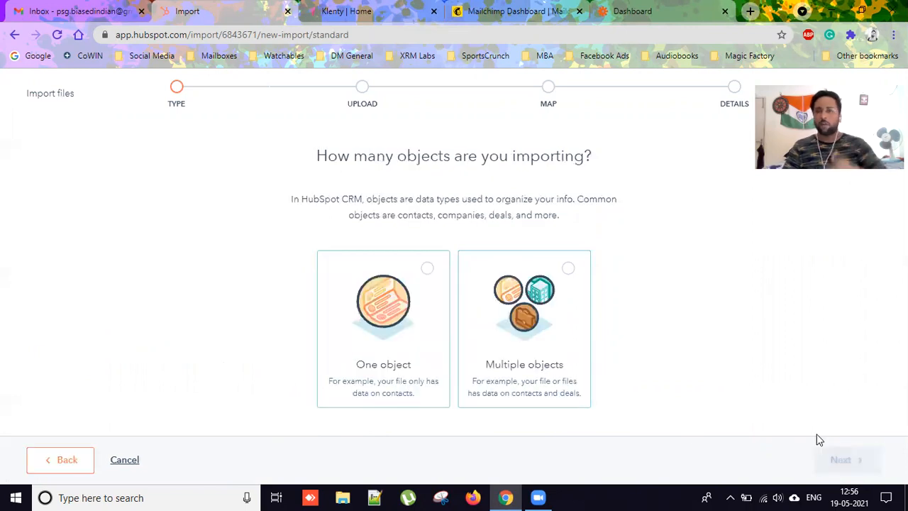
left_click(419, 348)
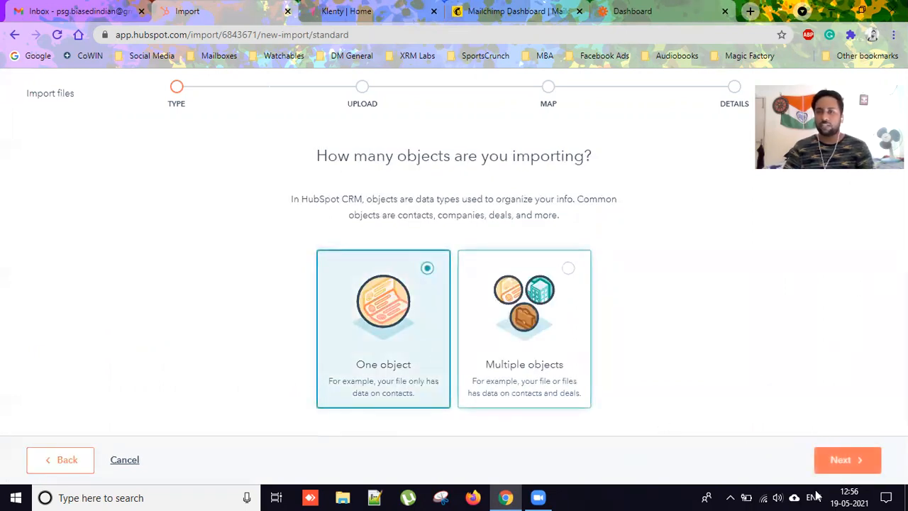
left_click(850, 461)
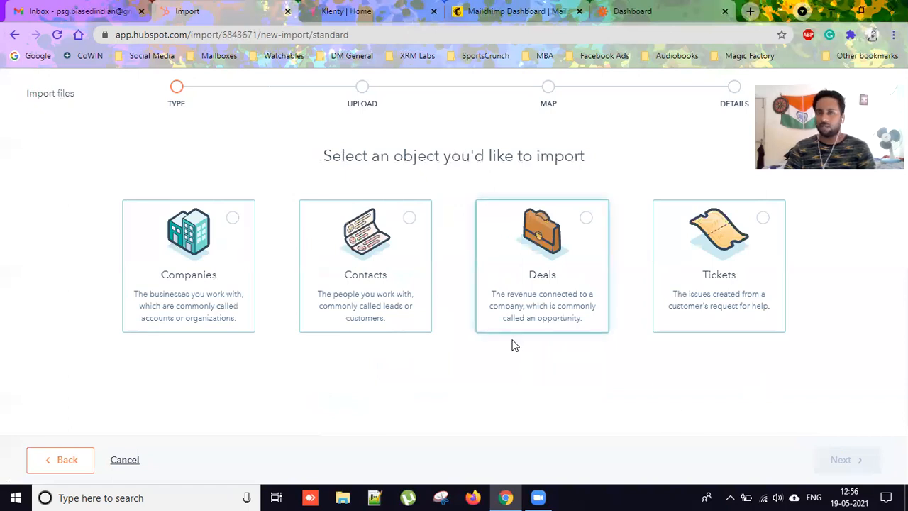
left_click(402, 275)
left_click(848, 461)
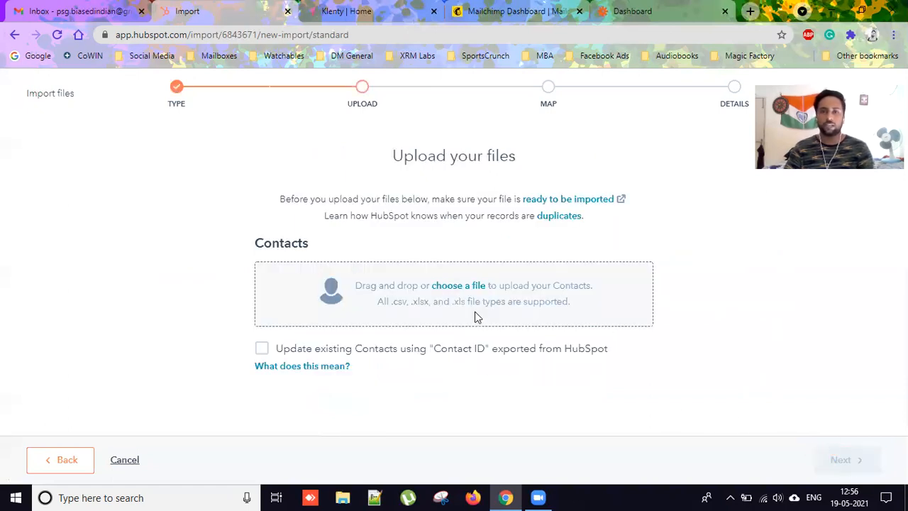
Upload tagged_red Original from the Excels folder as the contacts file.
left_click(474, 287)
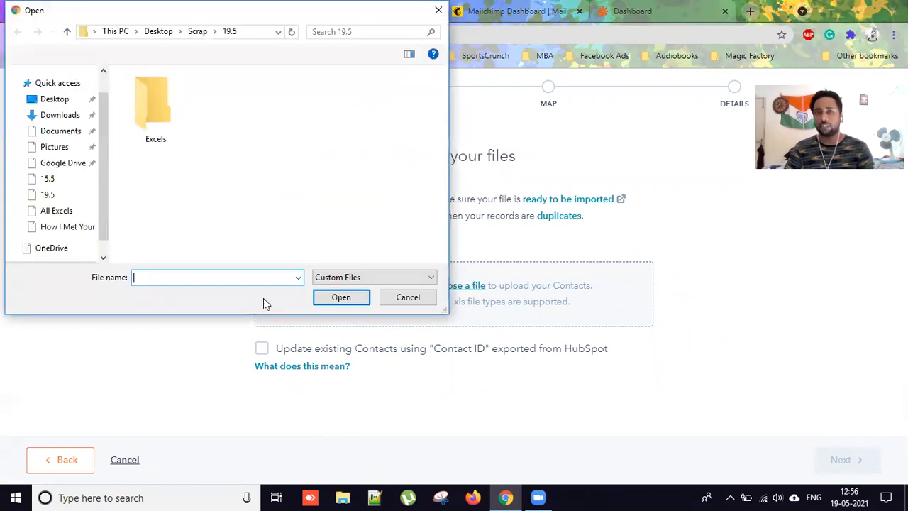
double_click(152, 111)
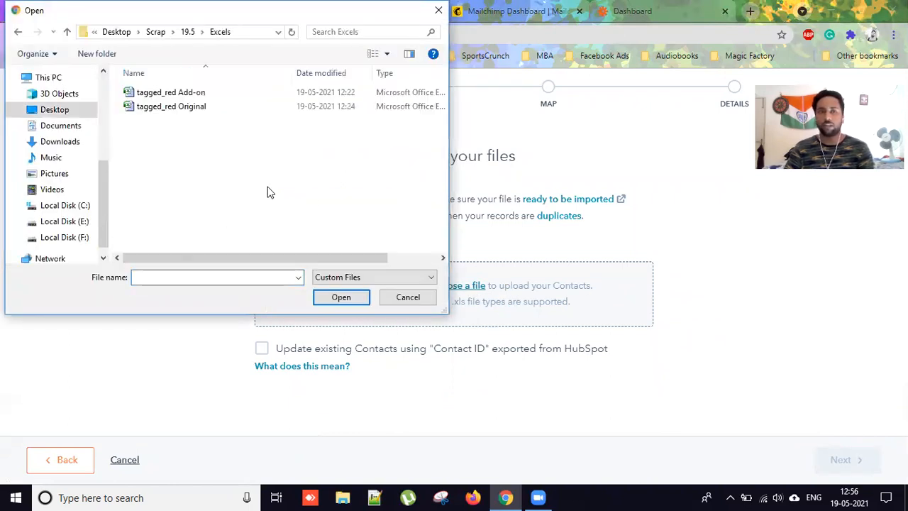
left_click(202, 107)
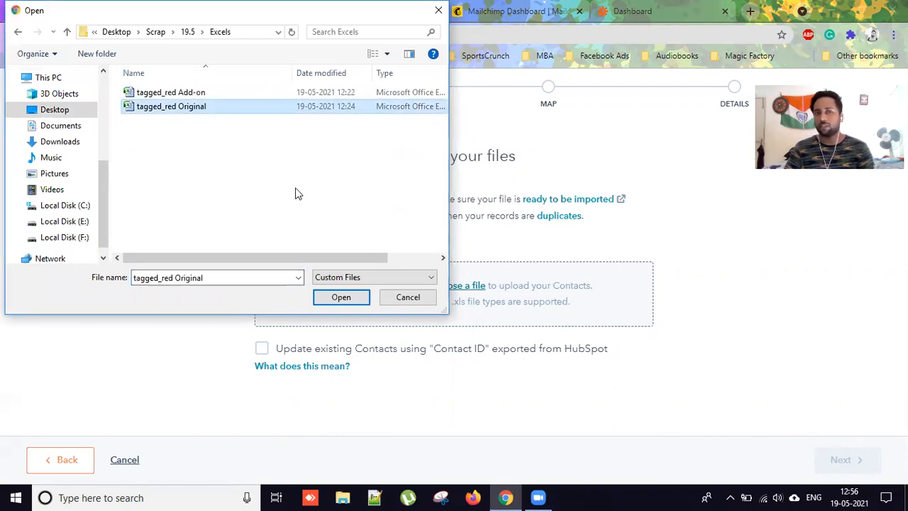
left_click(339, 297)
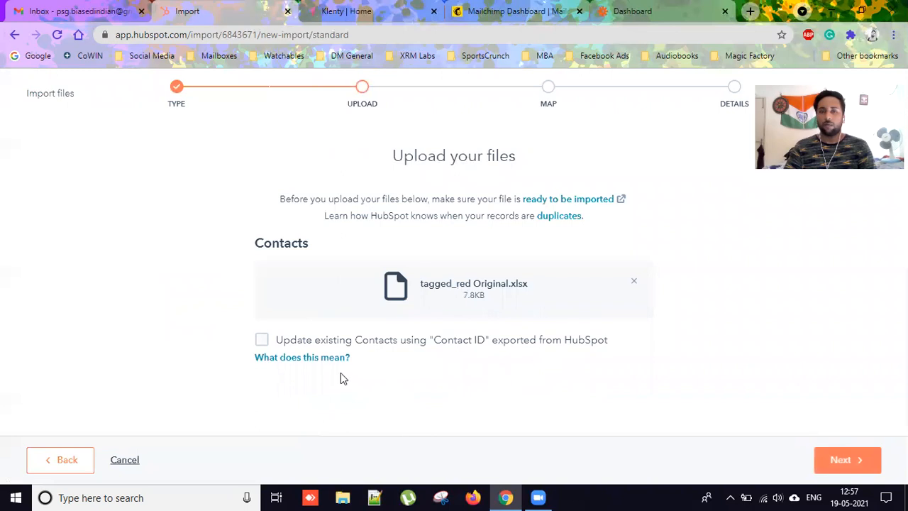
Advance to column mapping and match the Email ID column to the Email property.
left_click(815, 458)
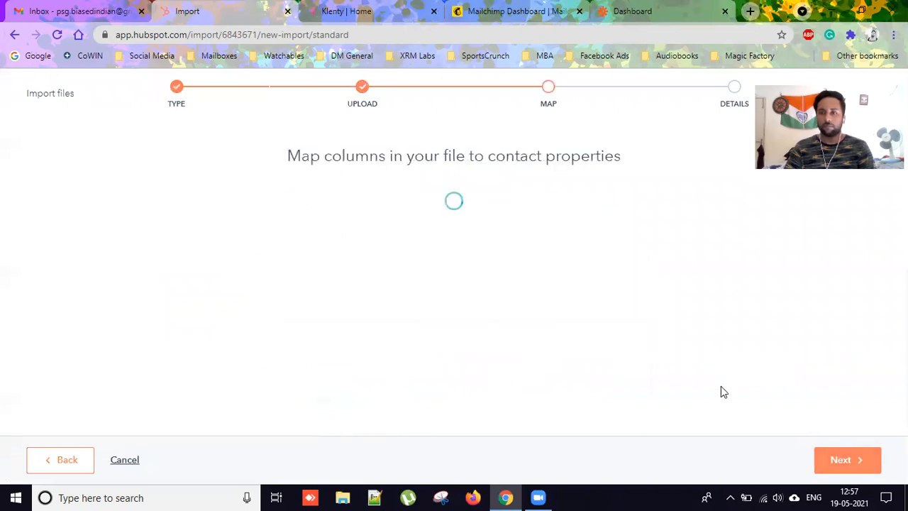
scroll(612, 355, "down", 3)
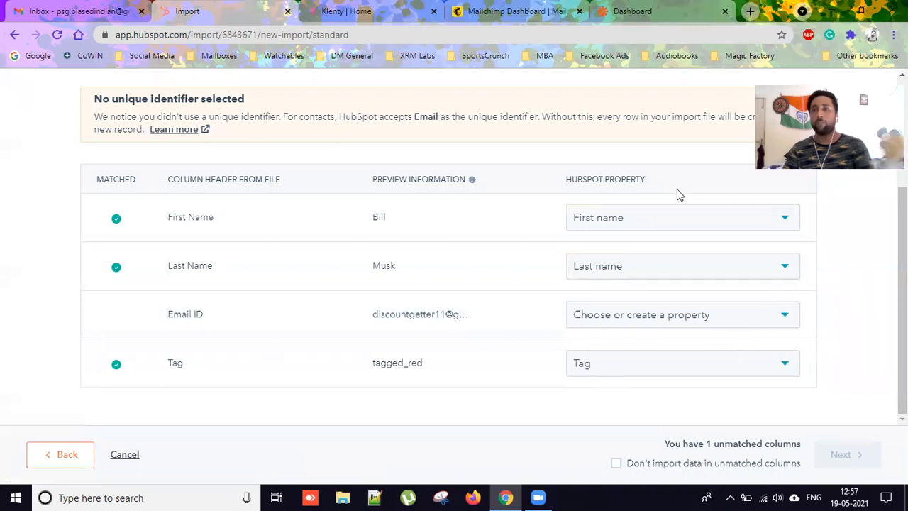
left_click(783, 325)
type("Emailk")
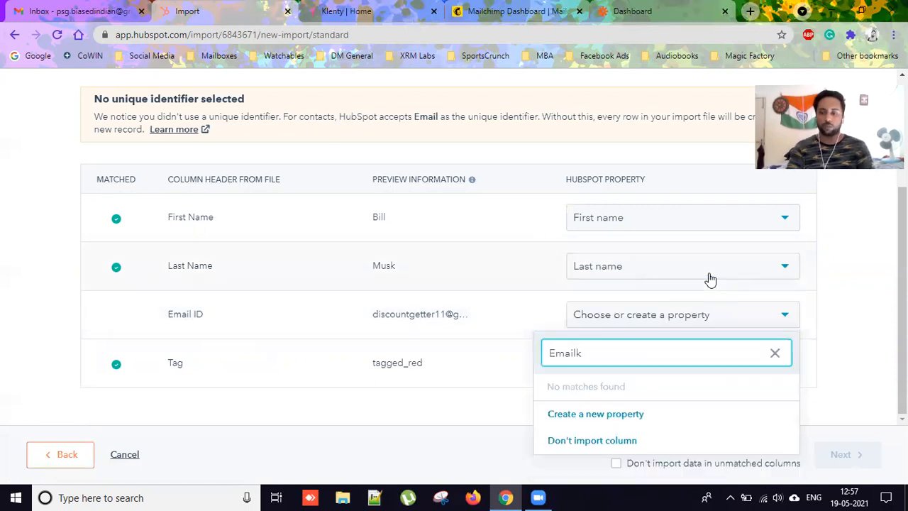
key("BackSpace")
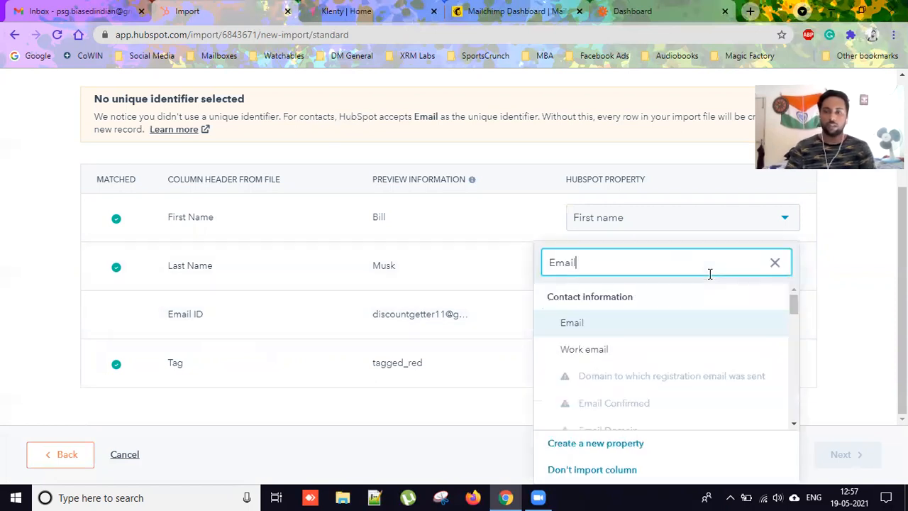
left_click(593, 324)
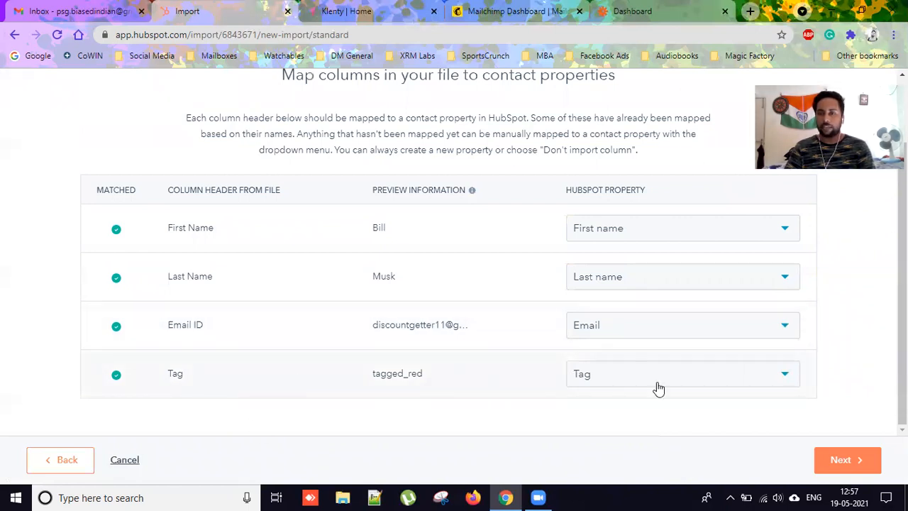
left_click(784, 379)
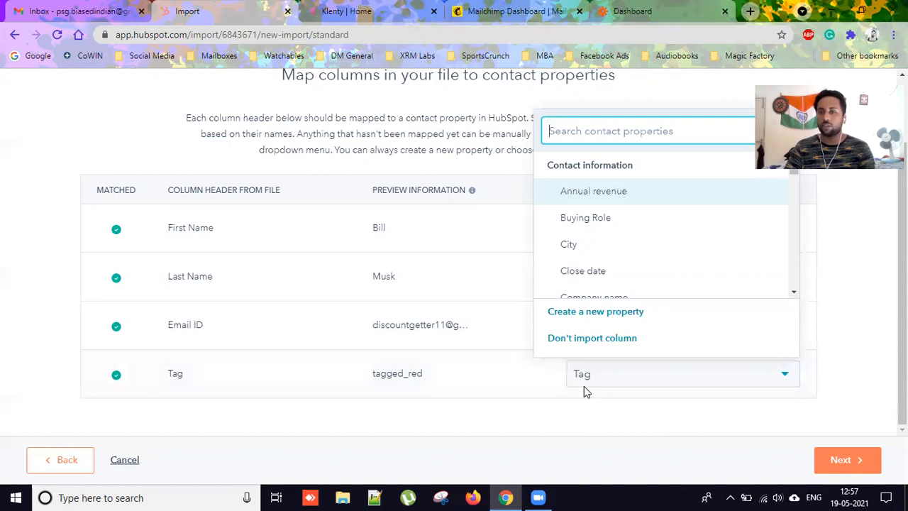
Create a new property for Tag in the Contact information group, labelled Demo_Tag.
left_click(593, 312)
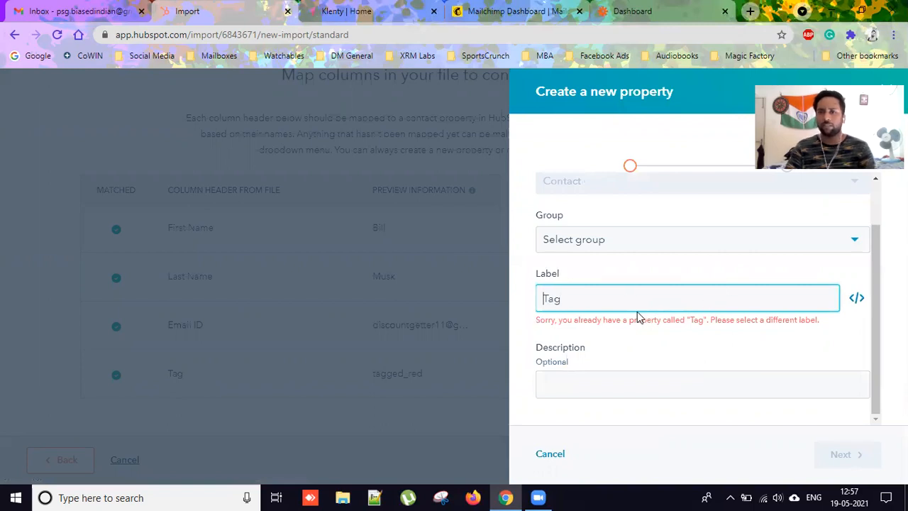
left_click(725, 241)
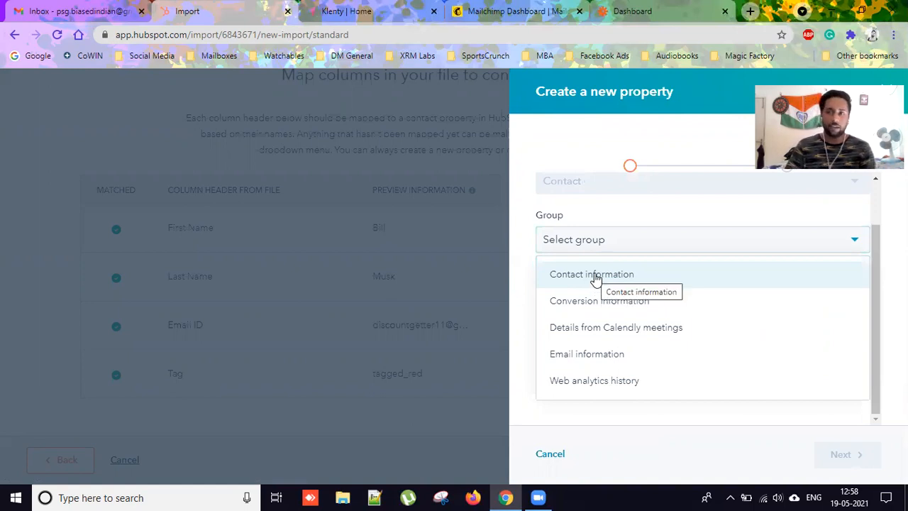
left_click(595, 280)
left_click(680, 303)
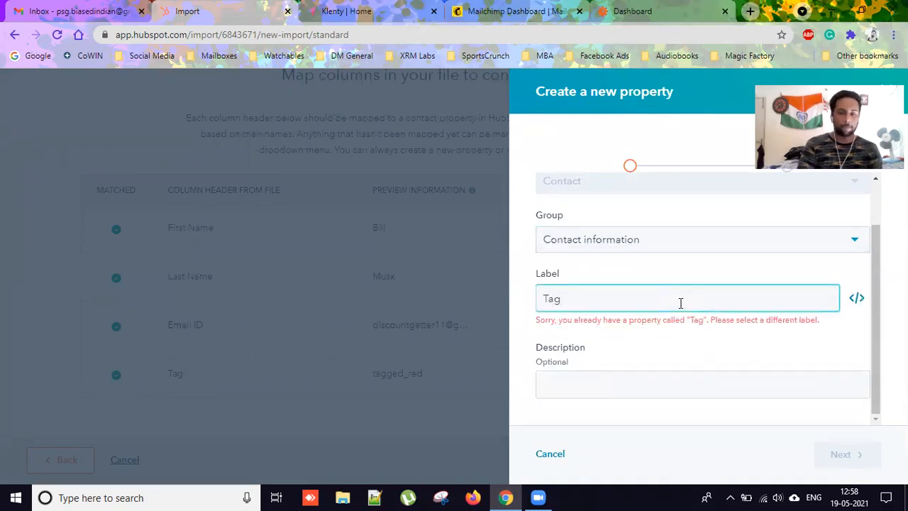
type("Demo")
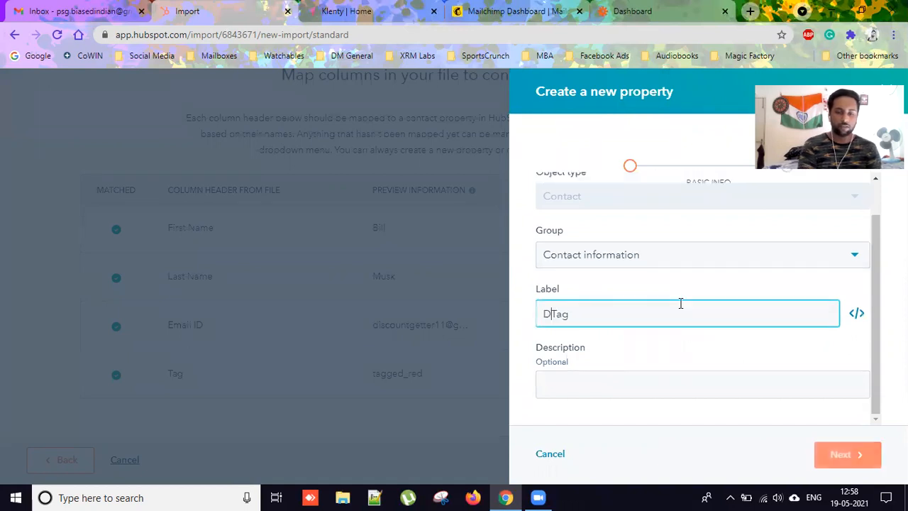
type("_")
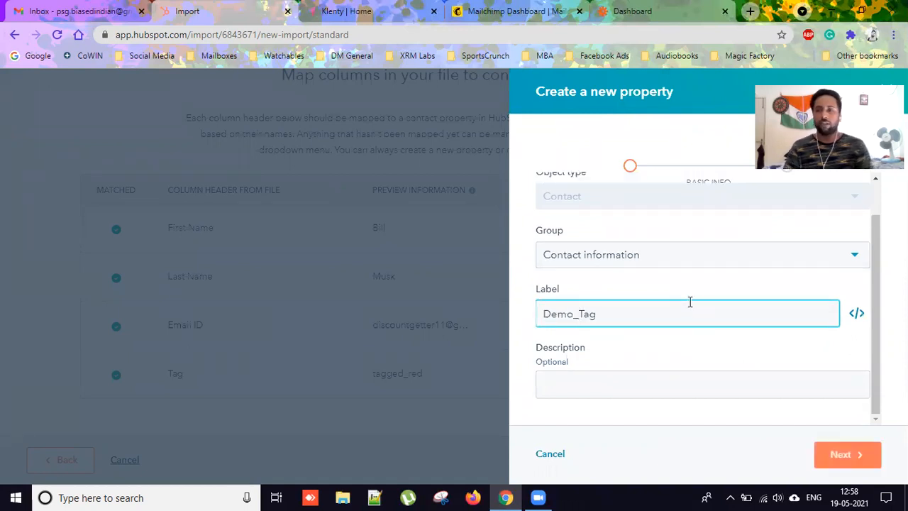
left_click(576, 391)
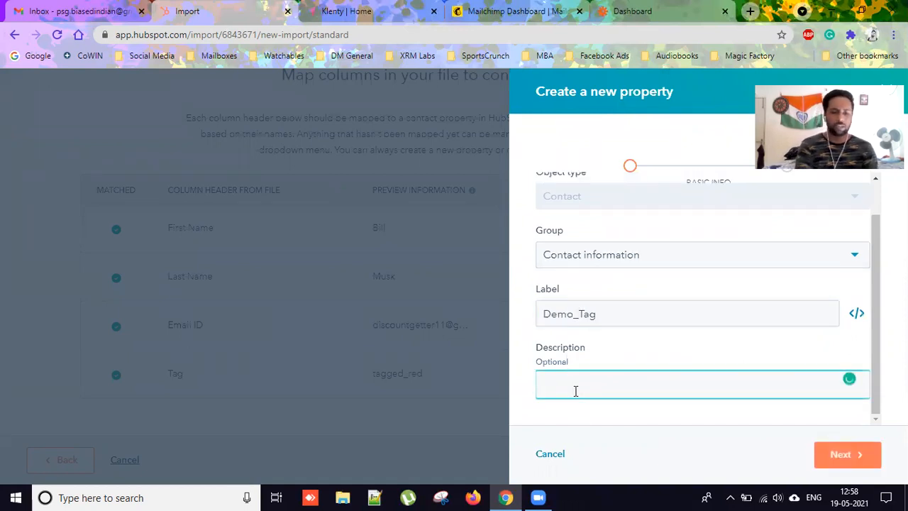
Make Demo_Tag a single-line text field, create it, and map the Tag column to it.
left_click(840, 454)
left_click(664, 294)
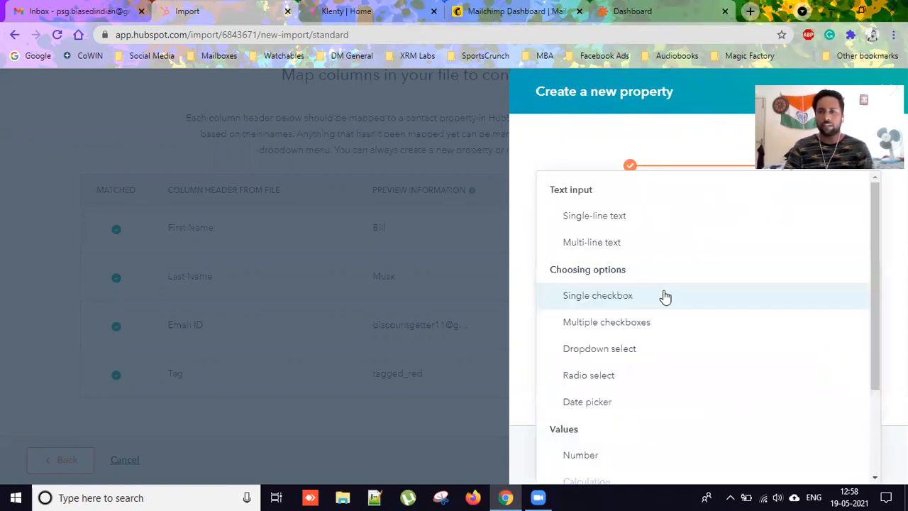
left_click(625, 227)
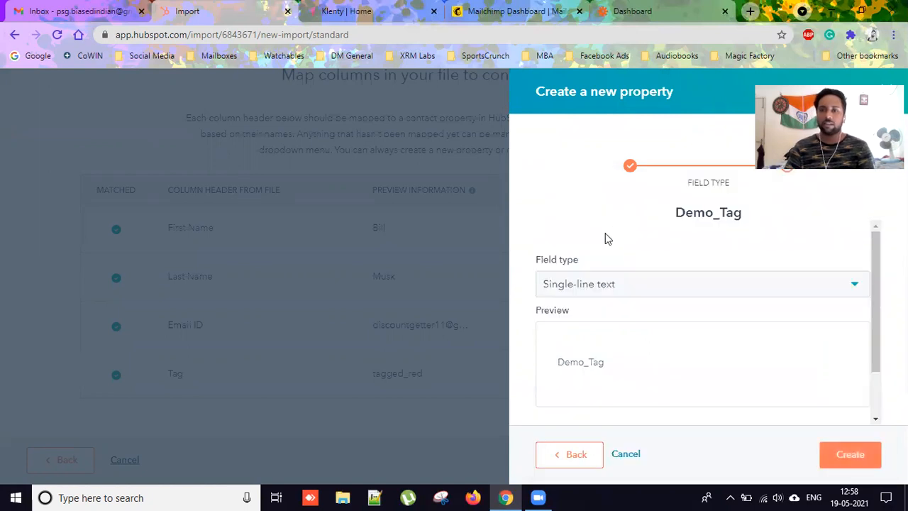
scroll(723, 361, "down", 2)
left_click(604, 293)
left_click(631, 345)
left_click(600, 310)
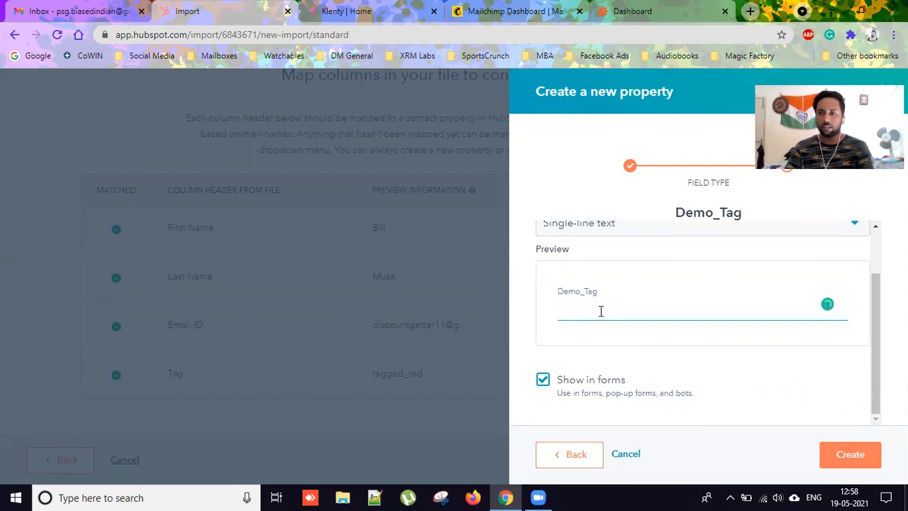
left_click(532, 320)
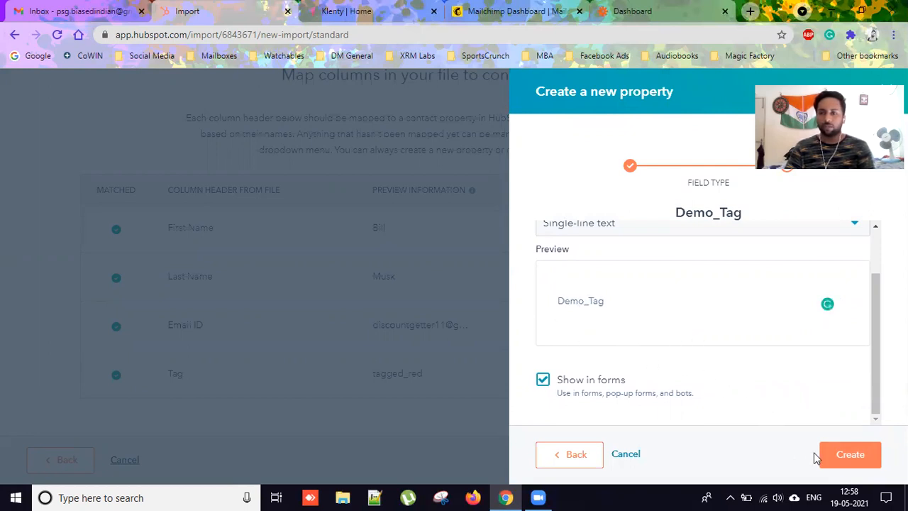
left_click(841, 457)
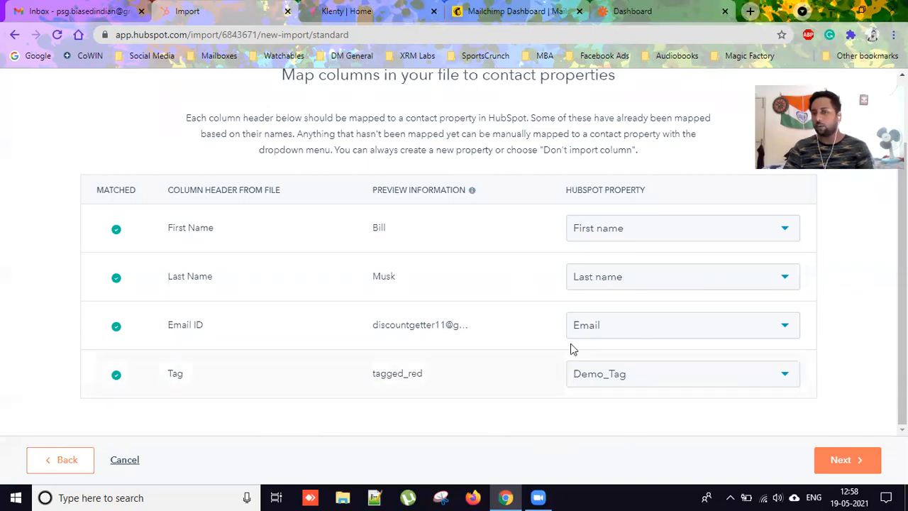
Confirm consent, finish the tagged_red Original import, and go to the contact Lists page.
left_click(862, 459)
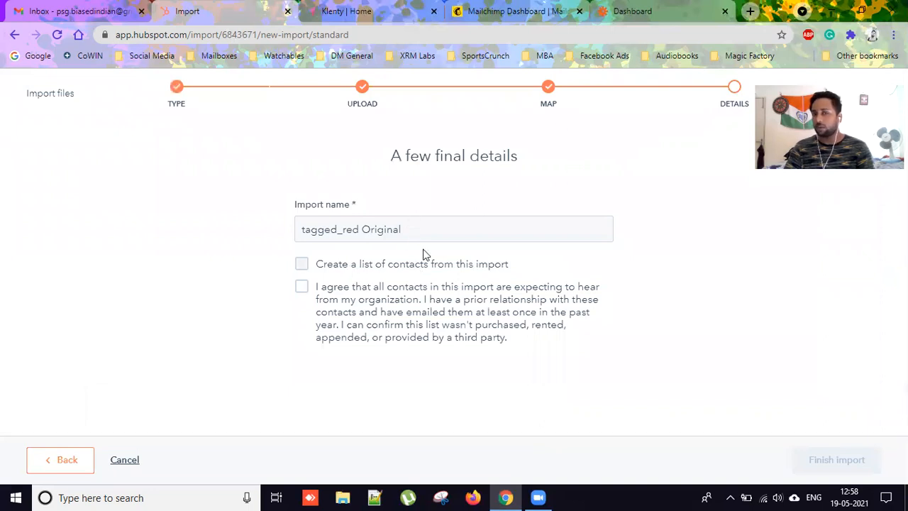
left_click(484, 293)
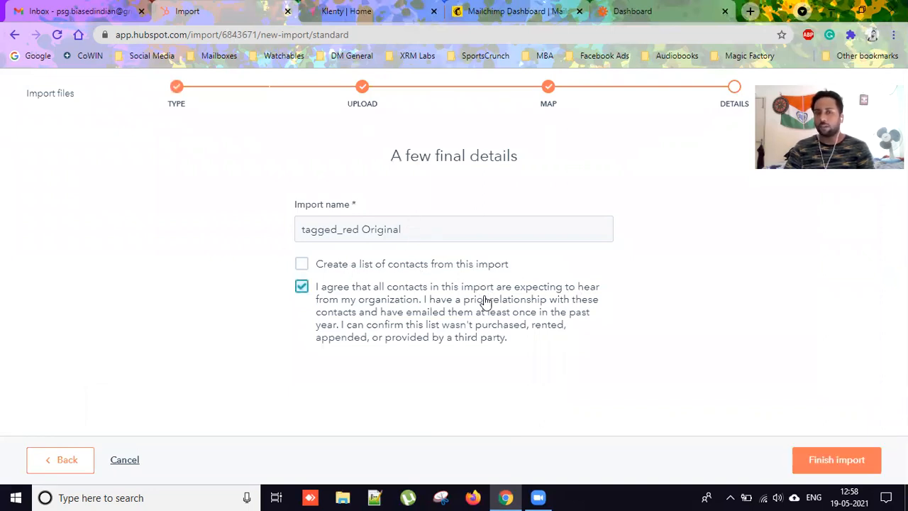
left_click(836, 460)
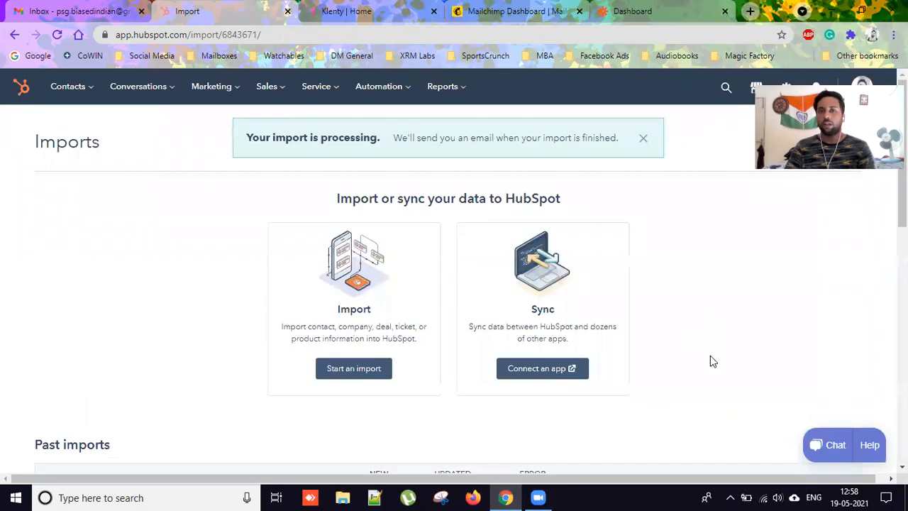
left_click(643, 142)
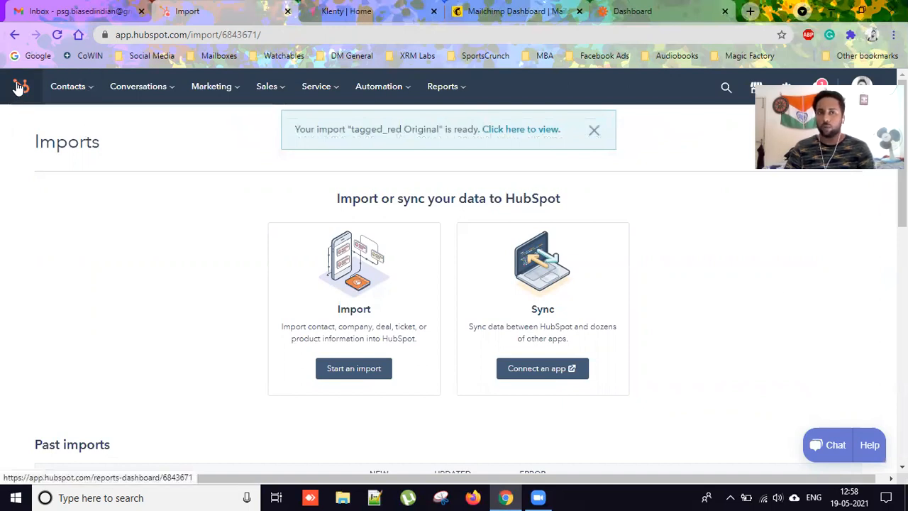
left_click(91, 89)
left_click(92, 258)
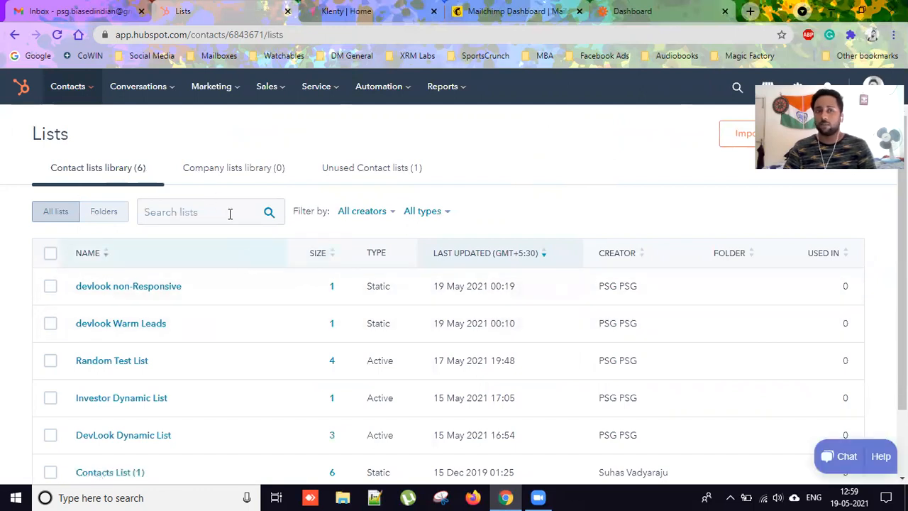
Check All contacts for the imported contact, then return to the contact Lists library.
mouse_move(92, 92)
left_click(101, 122)
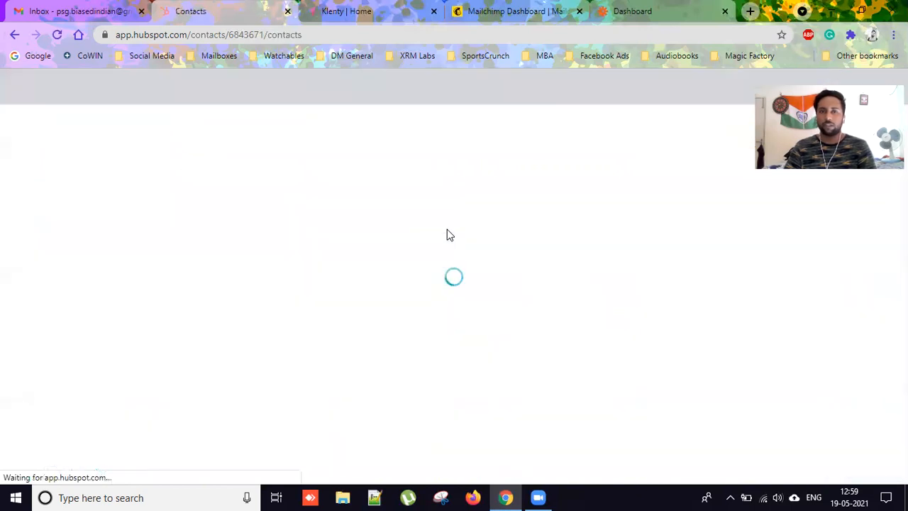
left_click(448, 174)
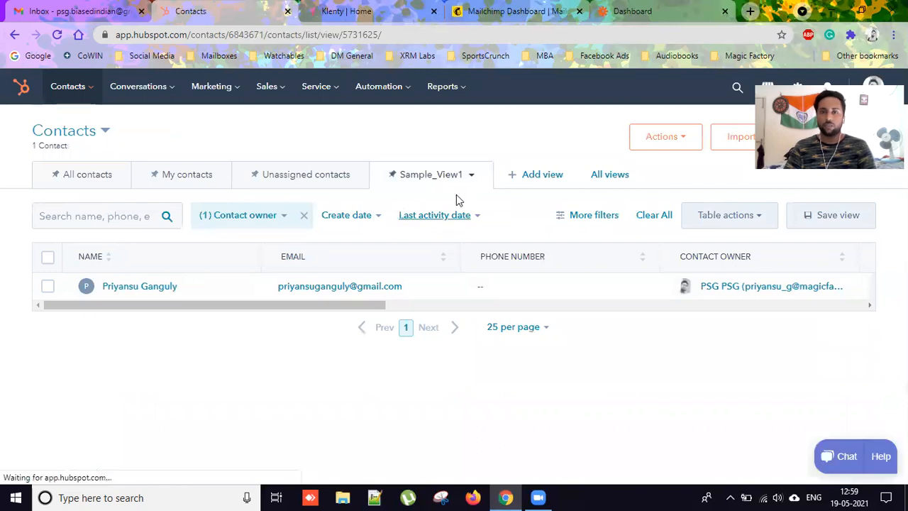
left_click(68, 175)
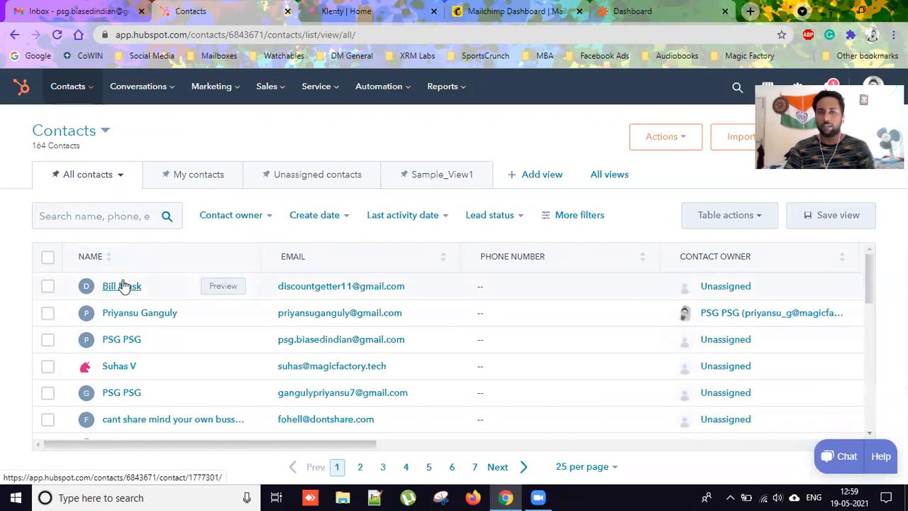
left_click(90, 96)
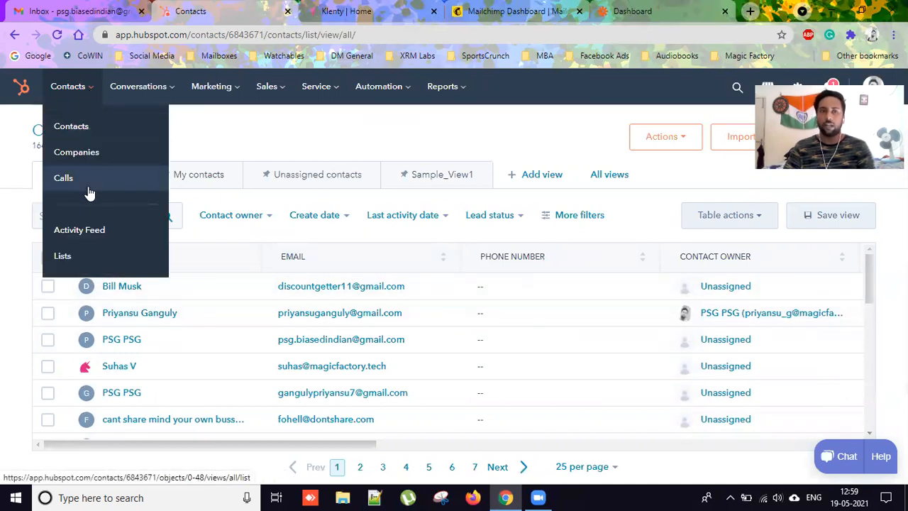
left_click(105, 258)
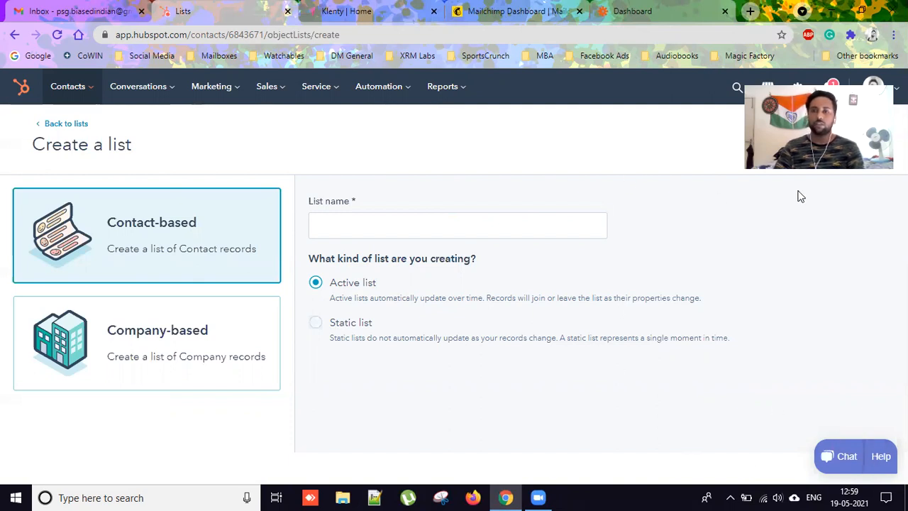
Name the new list tagged_list and filter it on the Demo_Tag contact property.
left_click(383, 235)
type("tagged_list Active List")
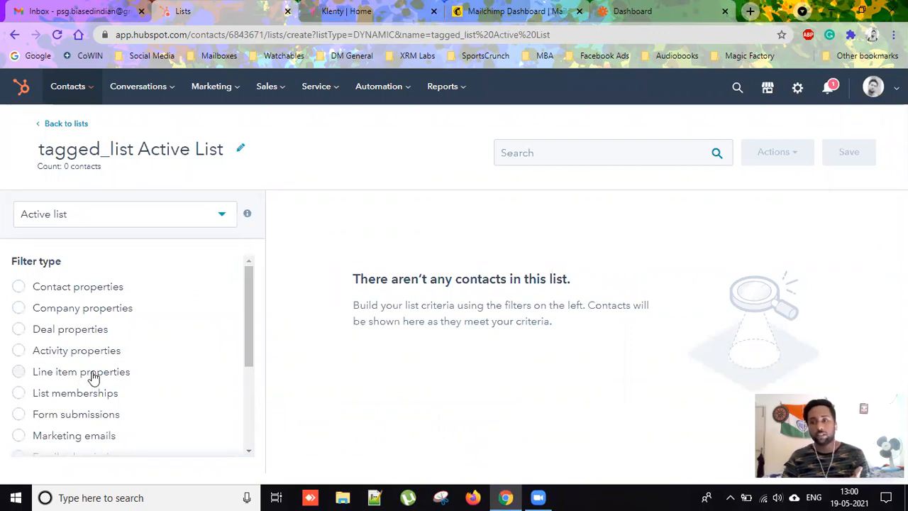
left_click(63, 290)
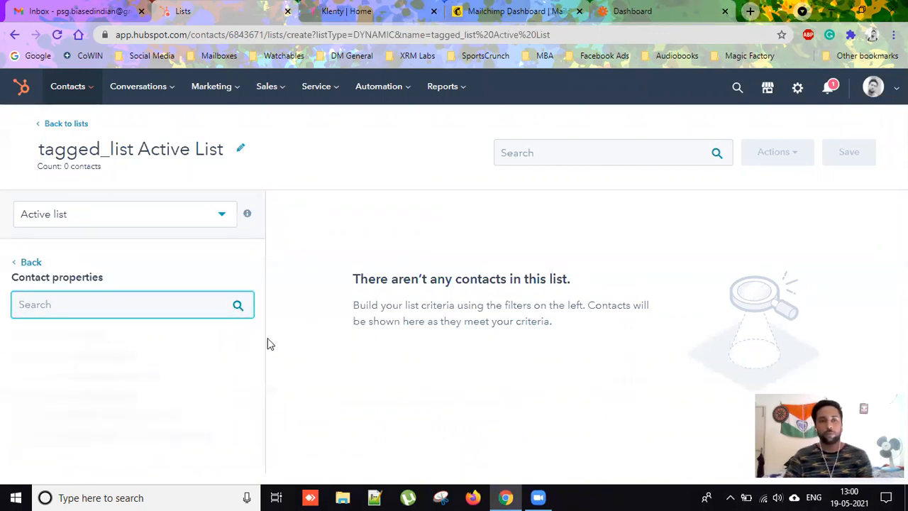
type("Demo")
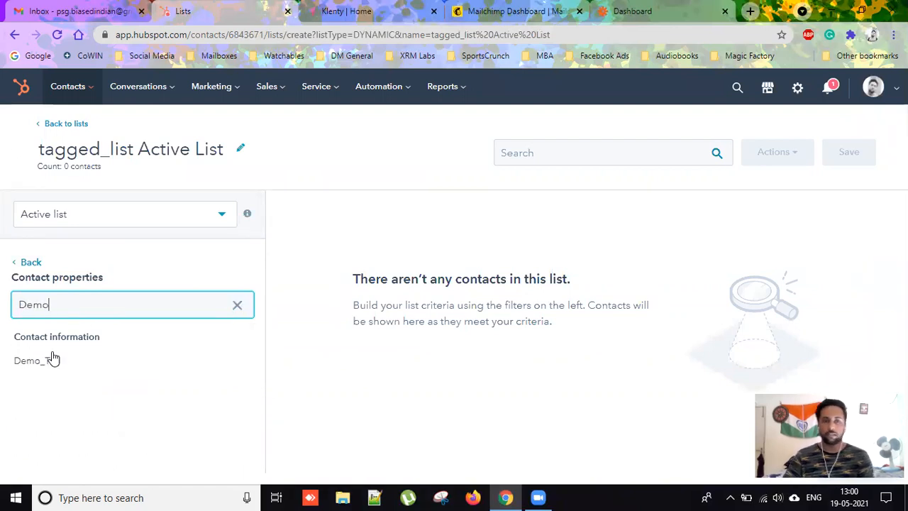
left_click(53, 359)
scroll(163, 308, "down", 1)
scroll(184, 363, "down", 1)
scroll(185, 363, "up", 1)
scroll(184, 362, "up", 1)
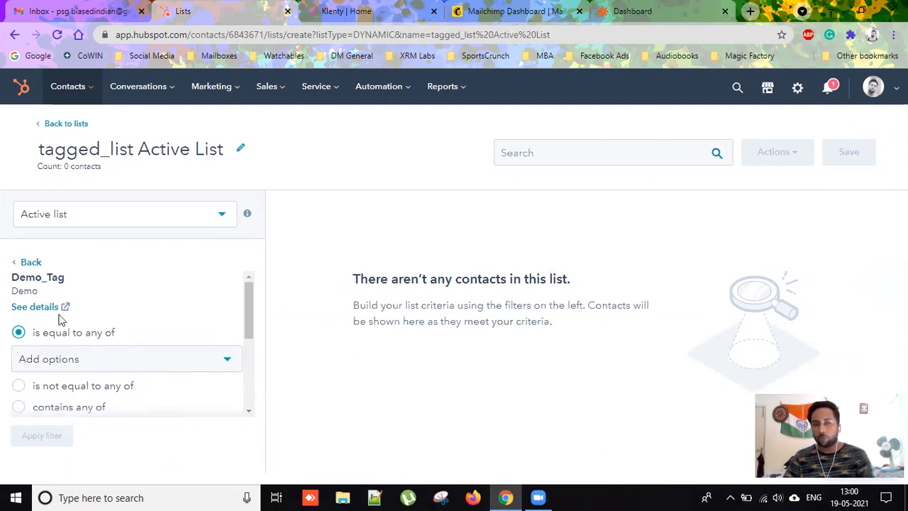
Set the Demo_Tag filter to equal tagged_red and apply it.
left_click(129, 366)
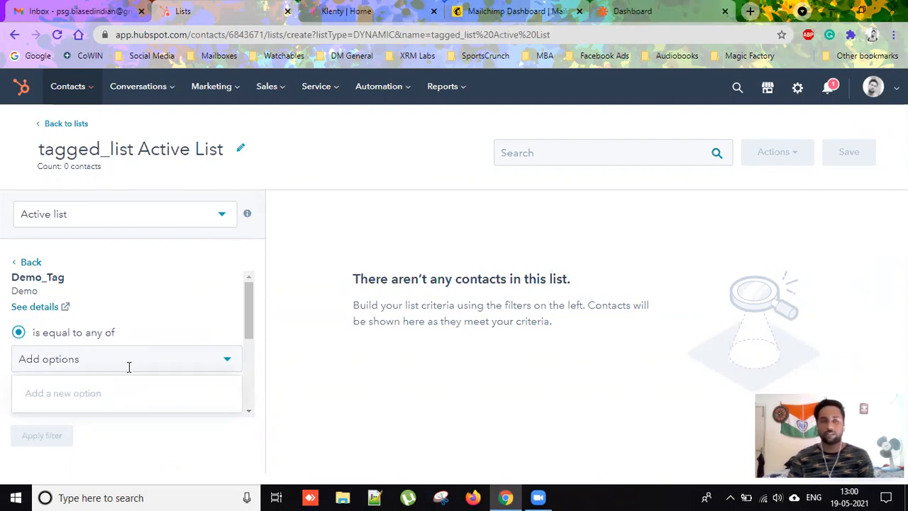
type("tagg")
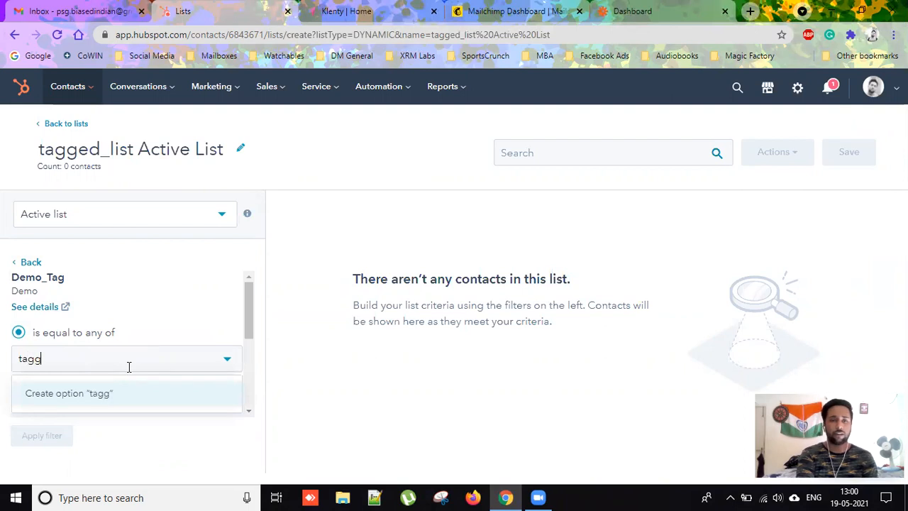
type("ed_red")
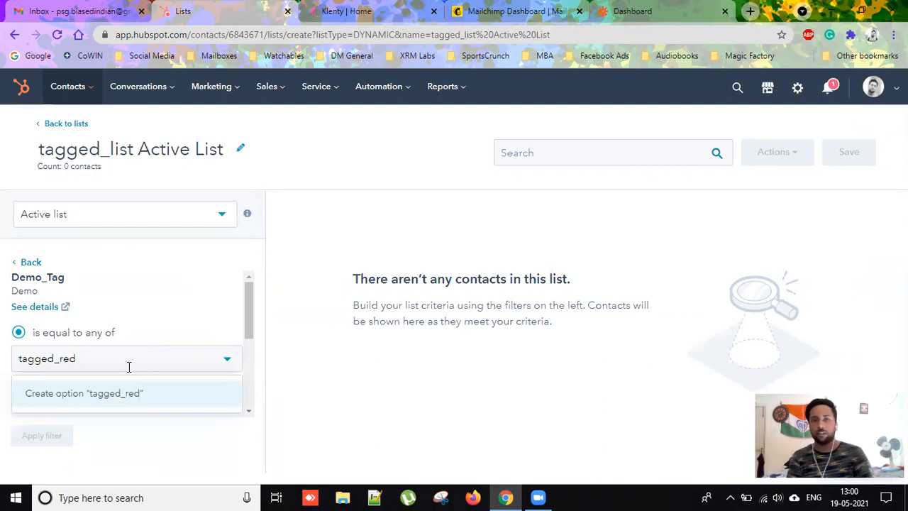
key("Return")
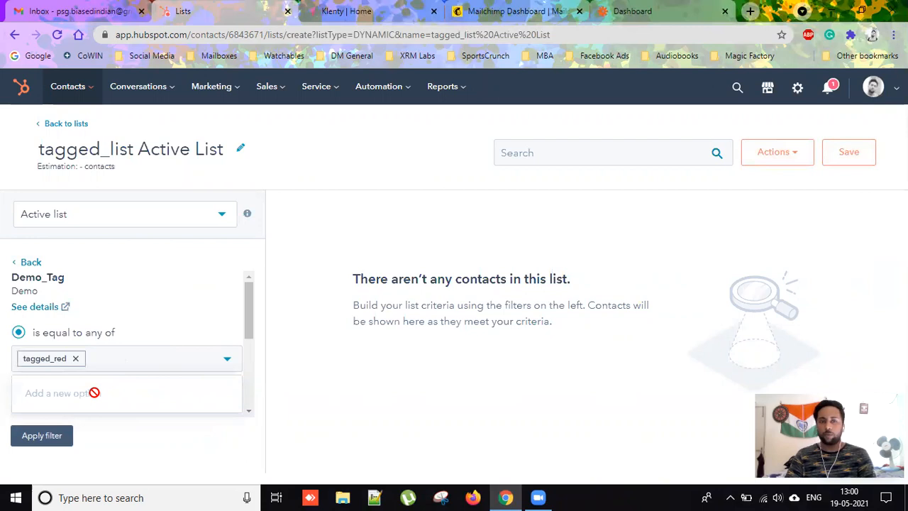
left_click(51, 438)
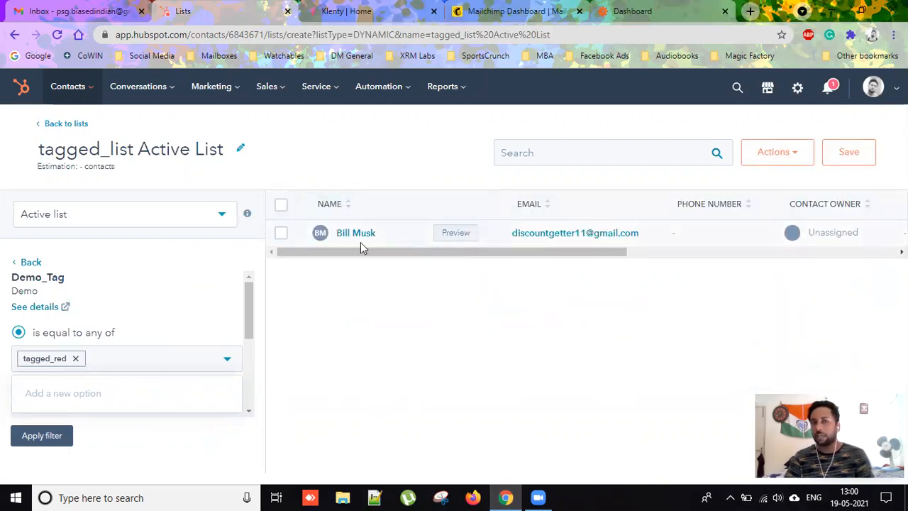
Save and process the tagged_list active list in HubSpot.
left_click(851, 158)
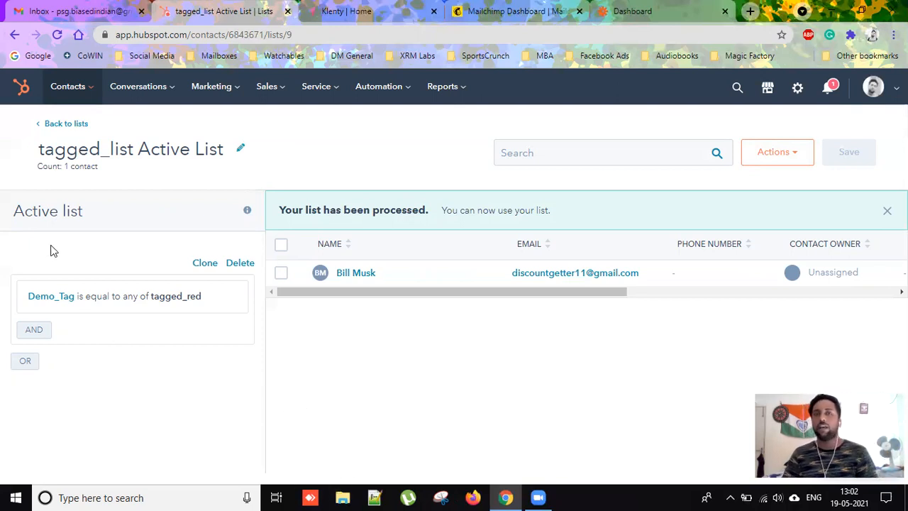
Open Klenty's Cadences page and dismiss the Schedule a Demo popup.
left_click(330, 11)
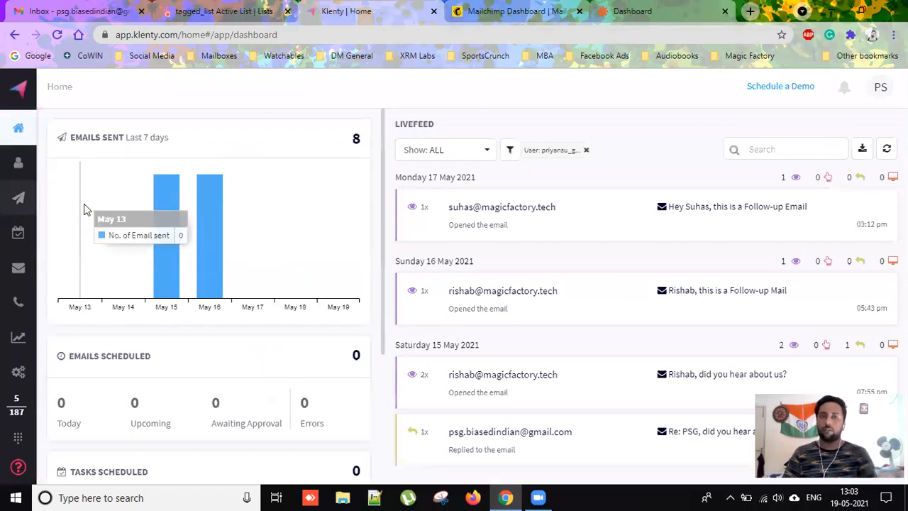
left_click(58, 198)
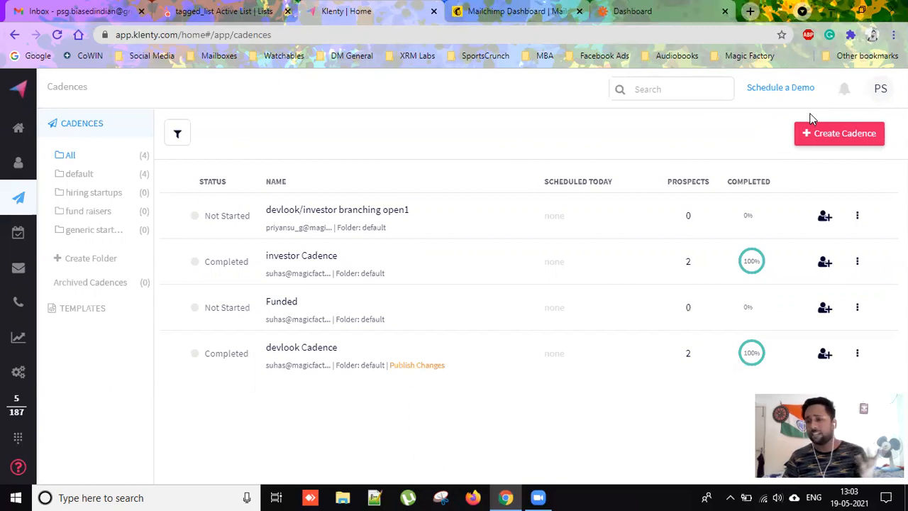
left_click(807, 88)
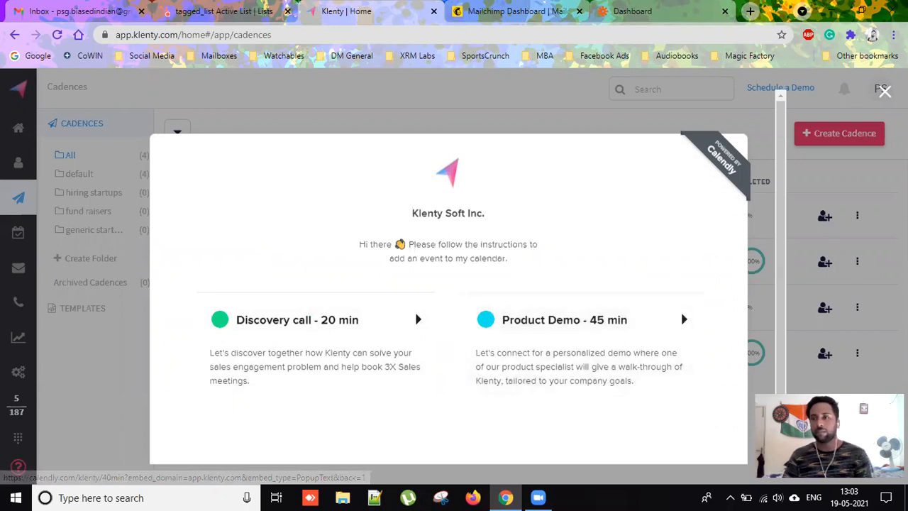
left_click(884, 92)
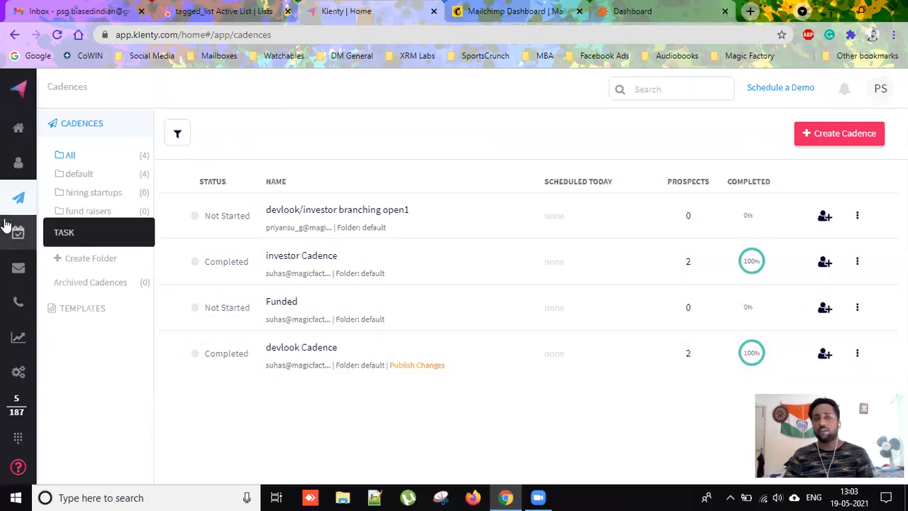
mouse_move(19, 199)
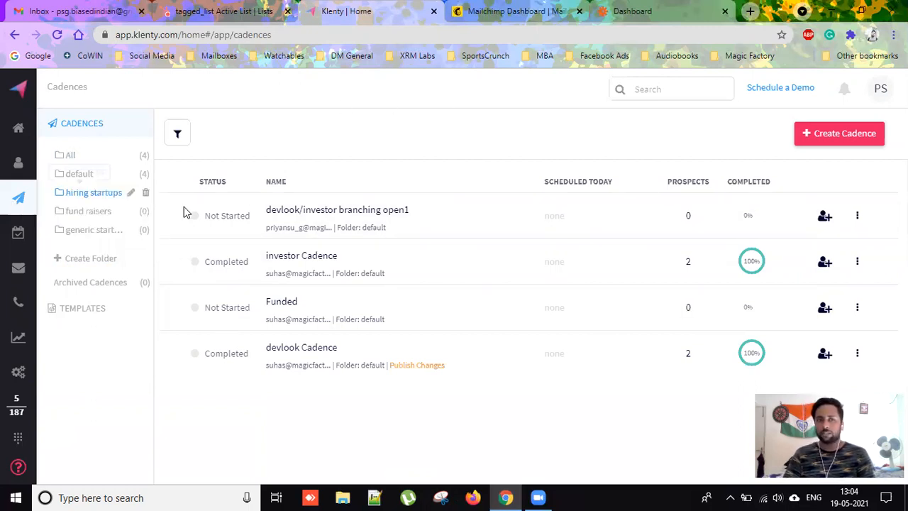
Start a new cadence with an email step titled 'Welcome Mail' whose body begins 'Hey'.
left_click(849, 133)
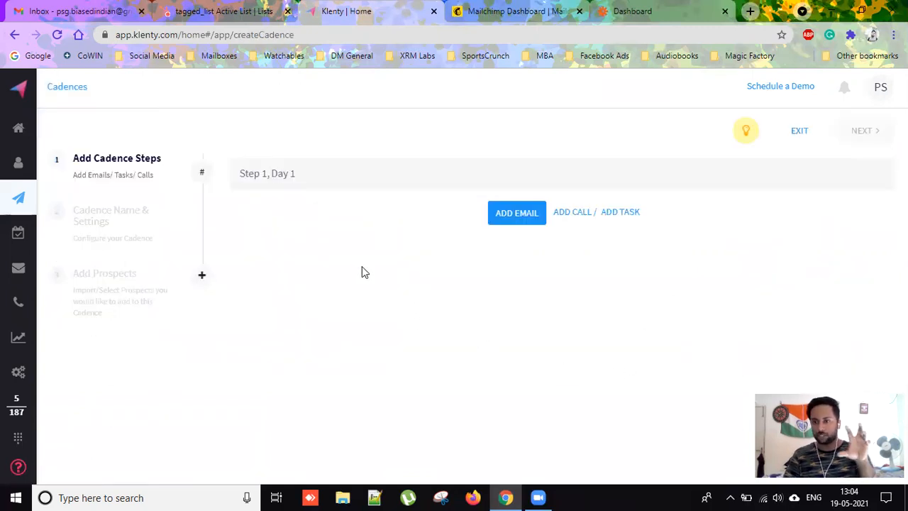
left_click(517, 215)
left_click(380, 145)
type("Welcome Mail")
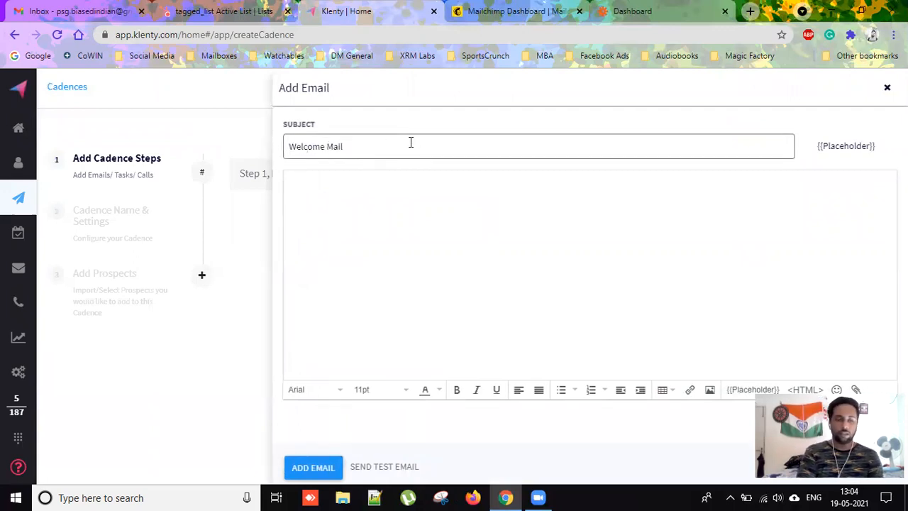
left_click(453, 249)
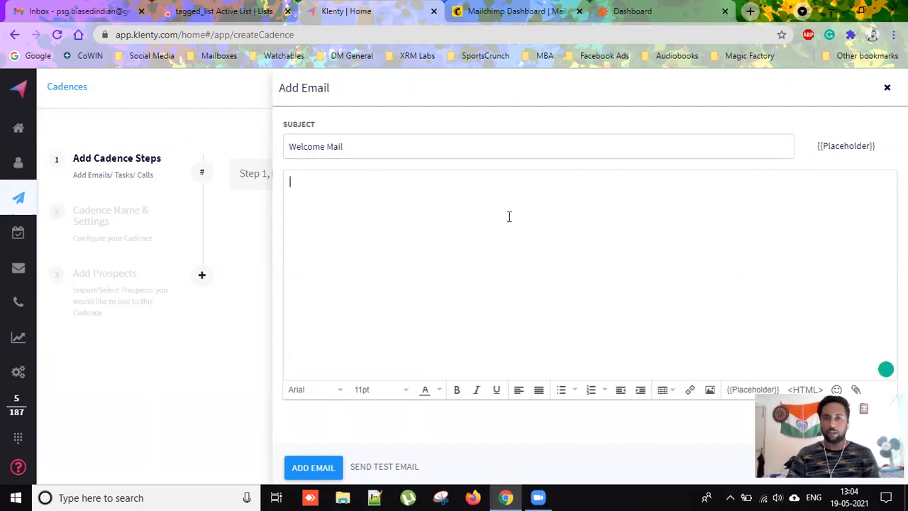
type("J")
key("BackSpace")
type("Hey")
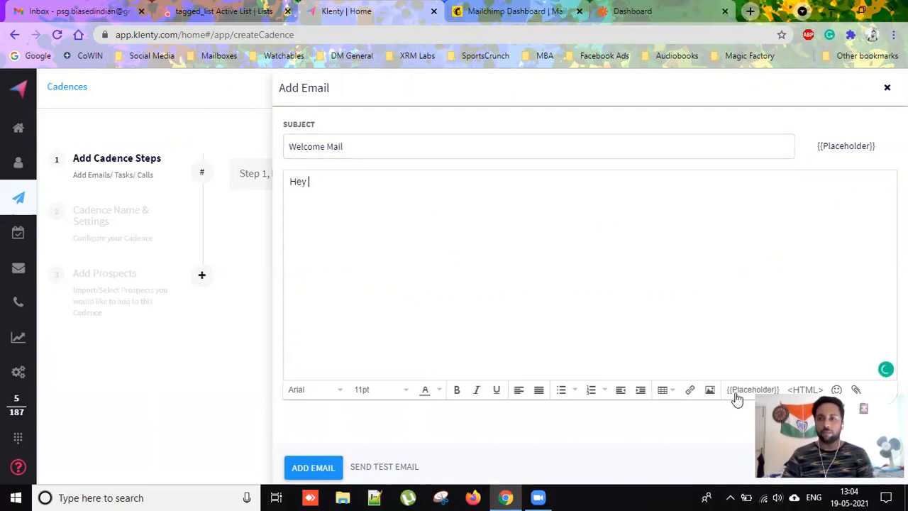
Finish the body with {{FirstName}}, a welcome line and 'Take care! Regards, PSG', then save it.
left_click(769, 389)
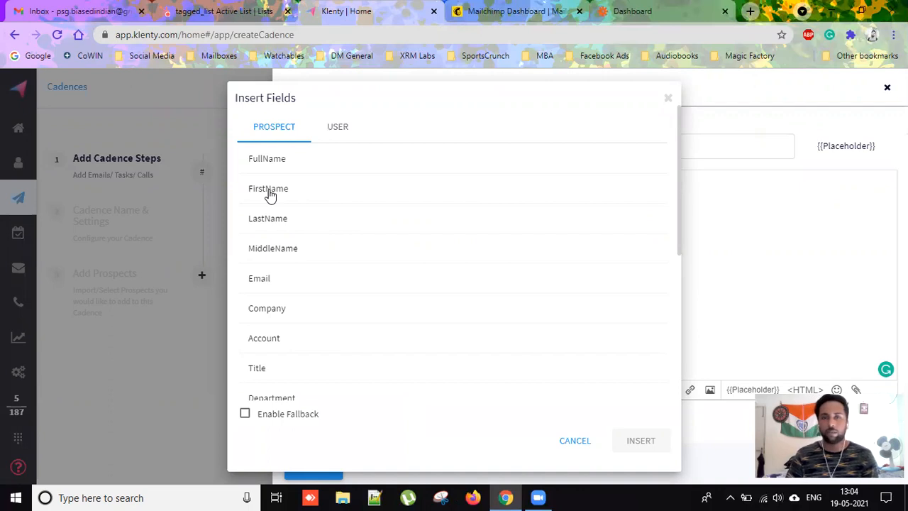
left_click(270, 196)
left_click(641, 440)
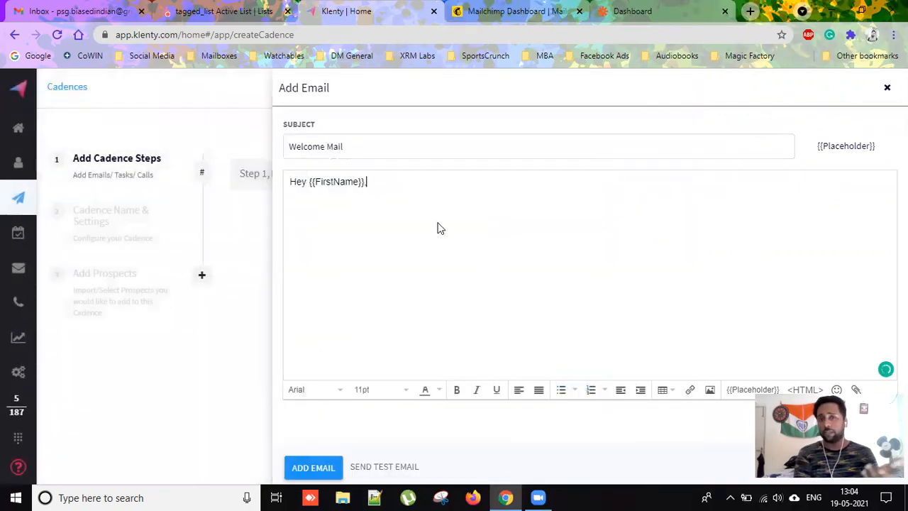
key("Return")
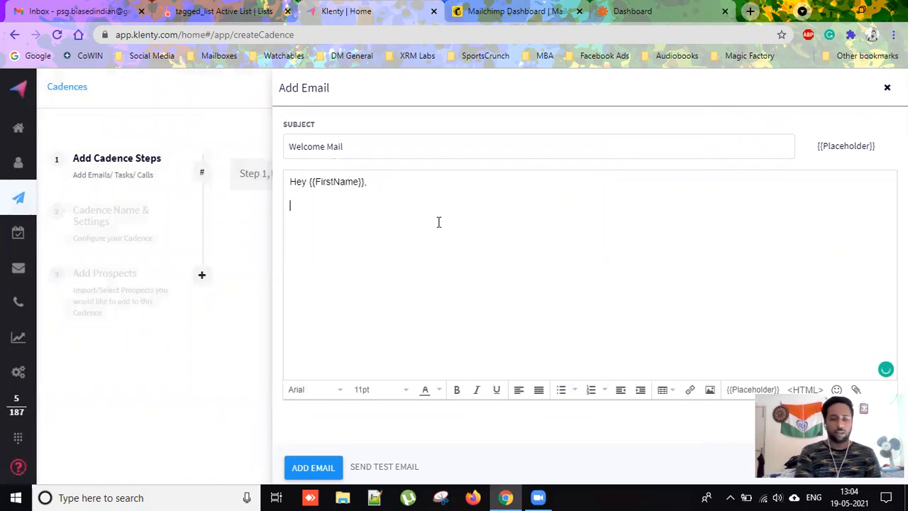
type("This")
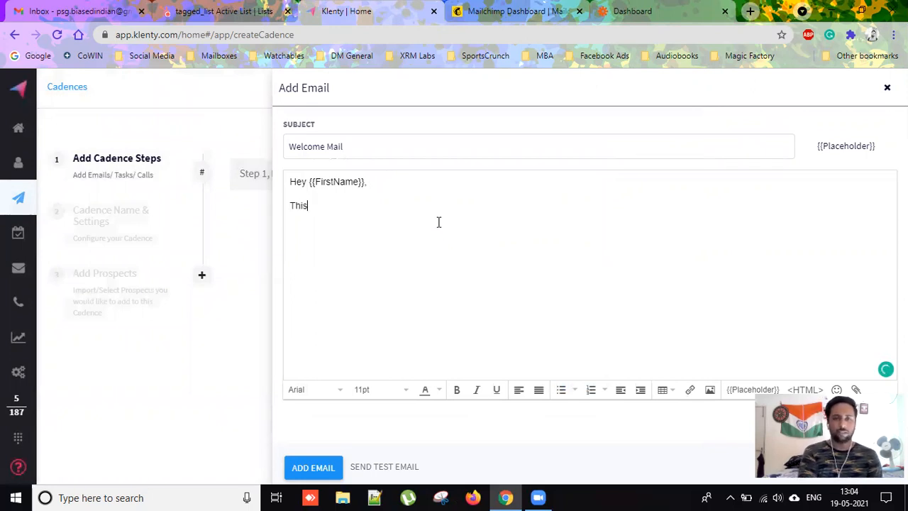
type(" is a welcome ")
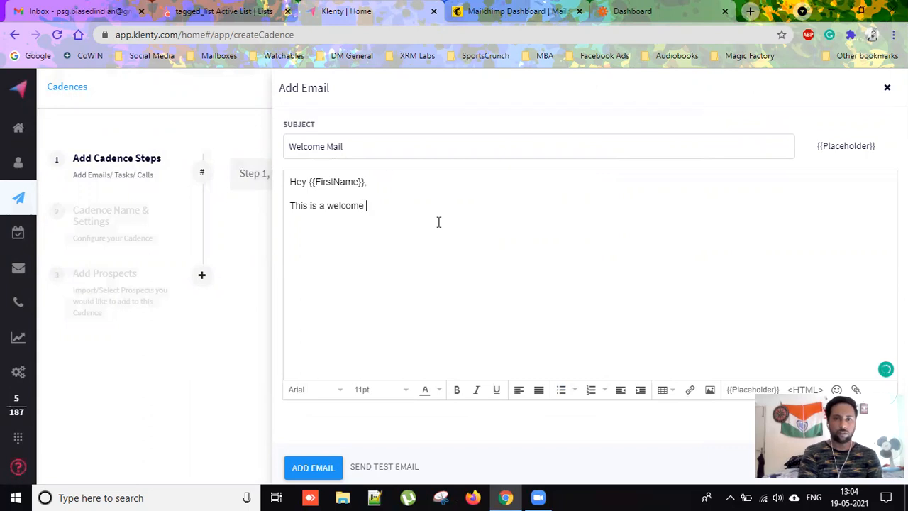
type("mail for you. YOu")
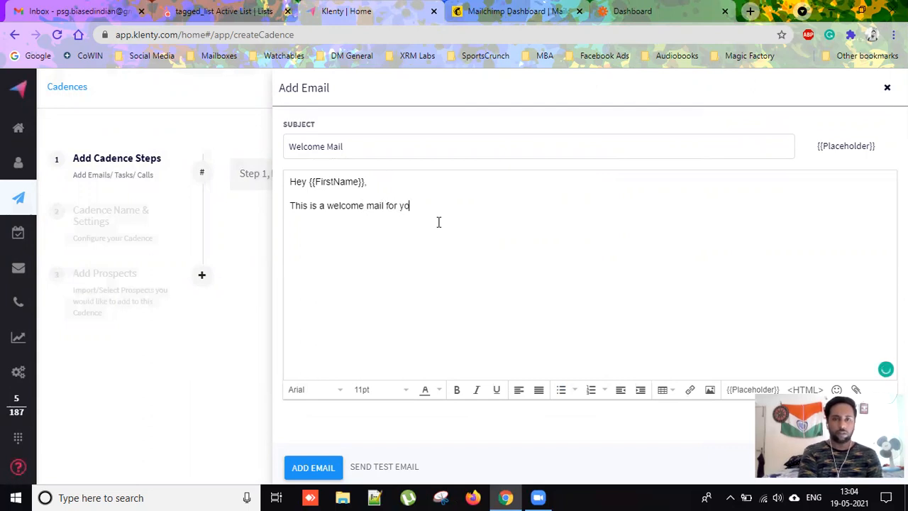
key("BackSpace")
key("BackSpace")
key("BackSpace")
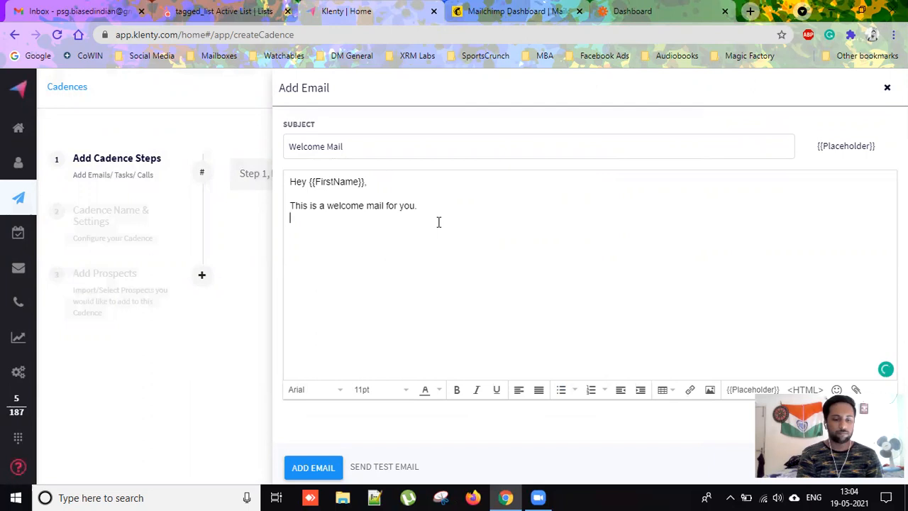
type("Take care")
type("!  ")
type("Regards,")
key("Return")
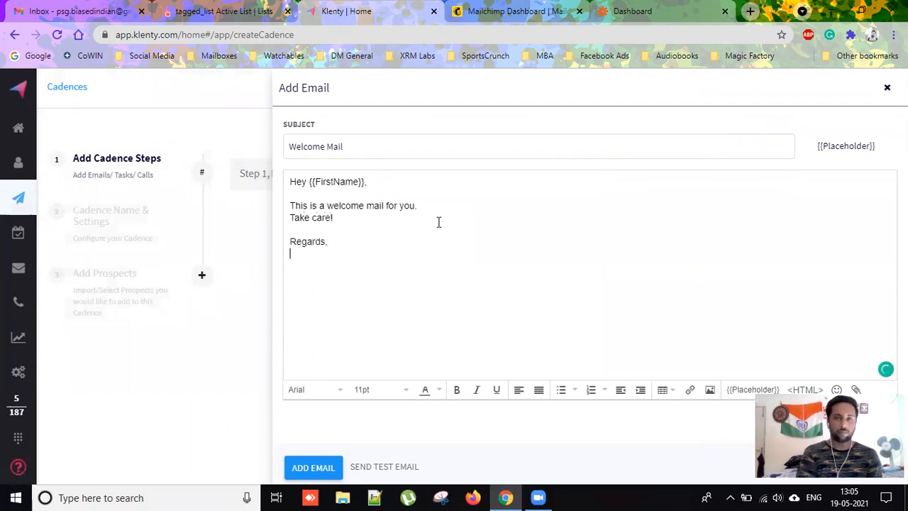
type("PSG")
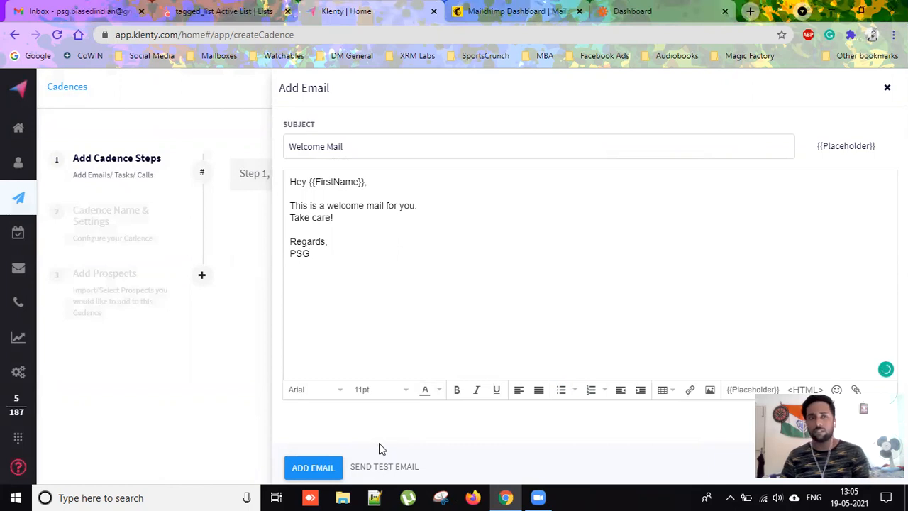
left_click(313, 468)
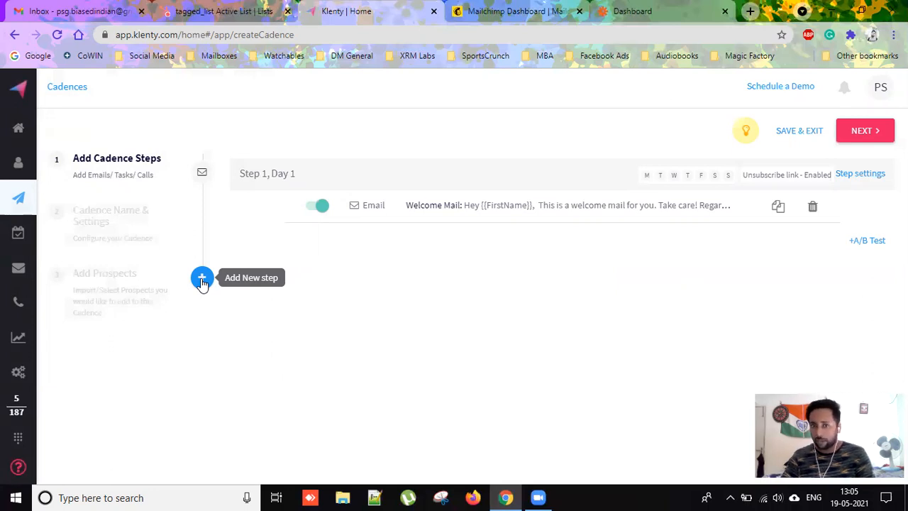
Add a second email step with subject and body 'This is Follow-up Mail 1'.
left_click(201, 279)
left_click(465, 335)
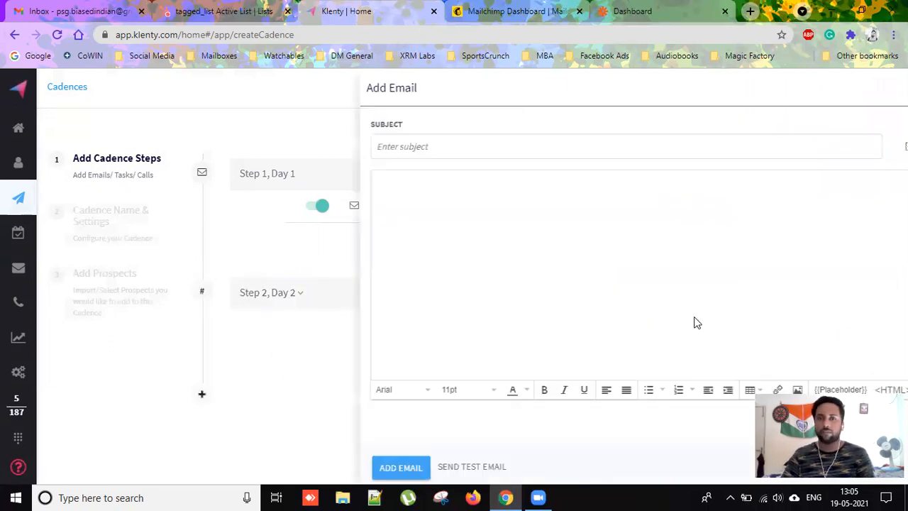
left_click(324, 147)
type("This is Follow-up Mail 1")
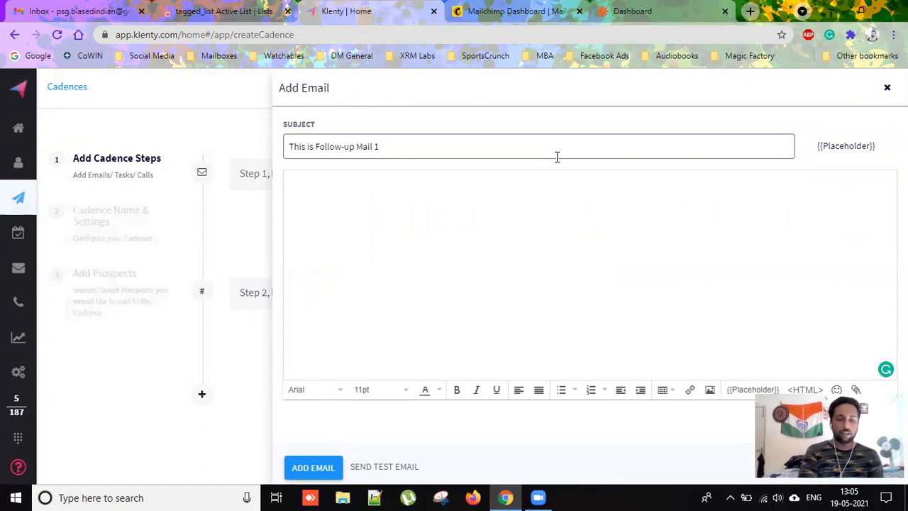
left_click(518, 175)
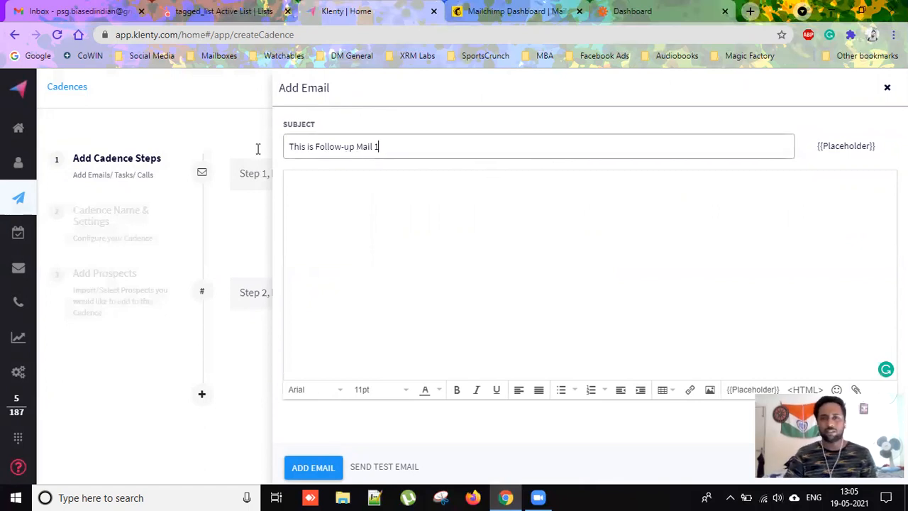
left_click_drag(258, 146, 511, 193)
key("ctrl+c")
left_click(539, 224)
key("ctrl+v")
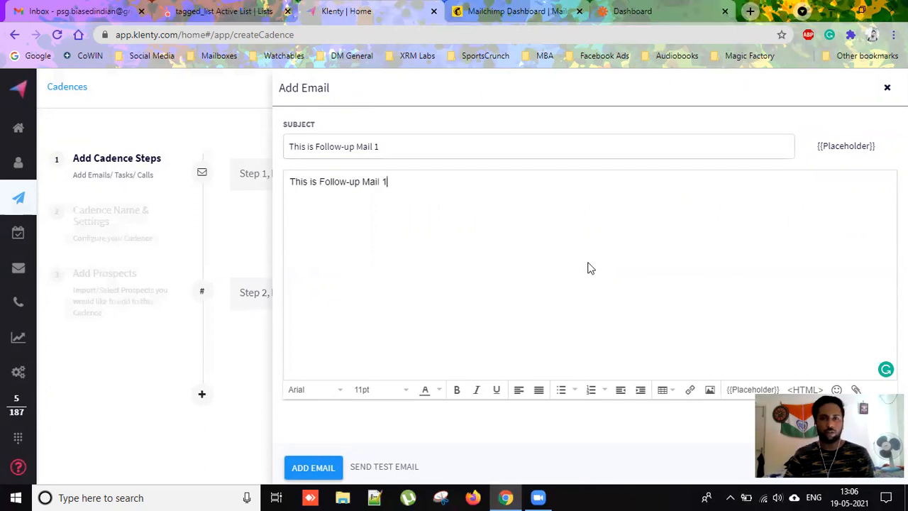
left_click(321, 470)
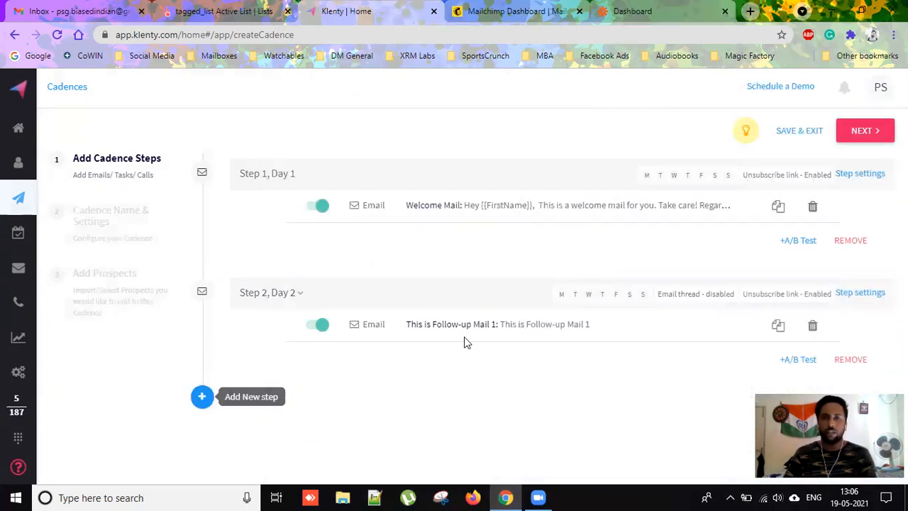
Rename Cadence1 to 'tagged_list Actiave Mailer List' and continue with the default settings.
left_click(862, 132)
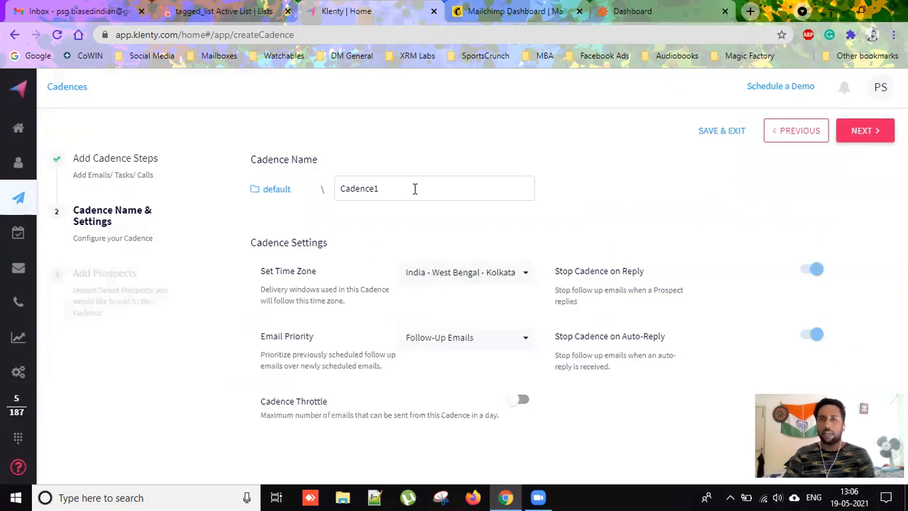
left_click_drag(415, 189, 304, 194)
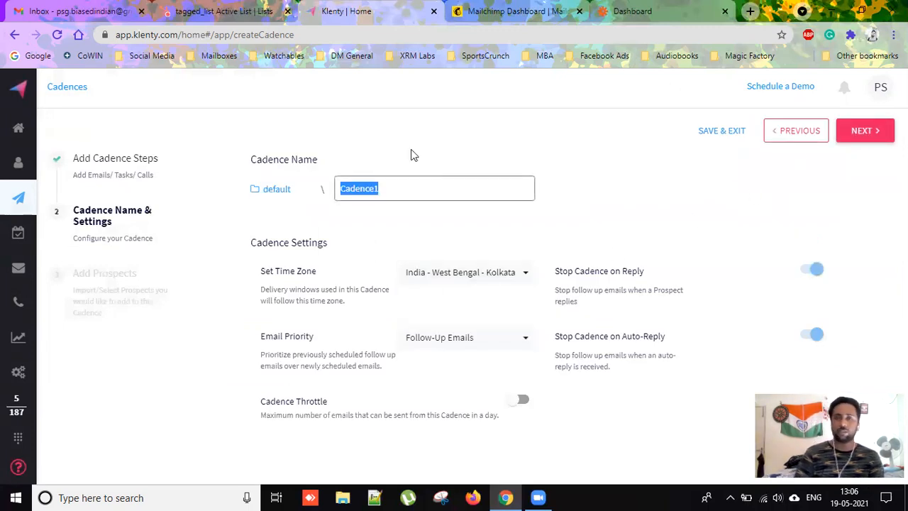
left_click(210, 28)
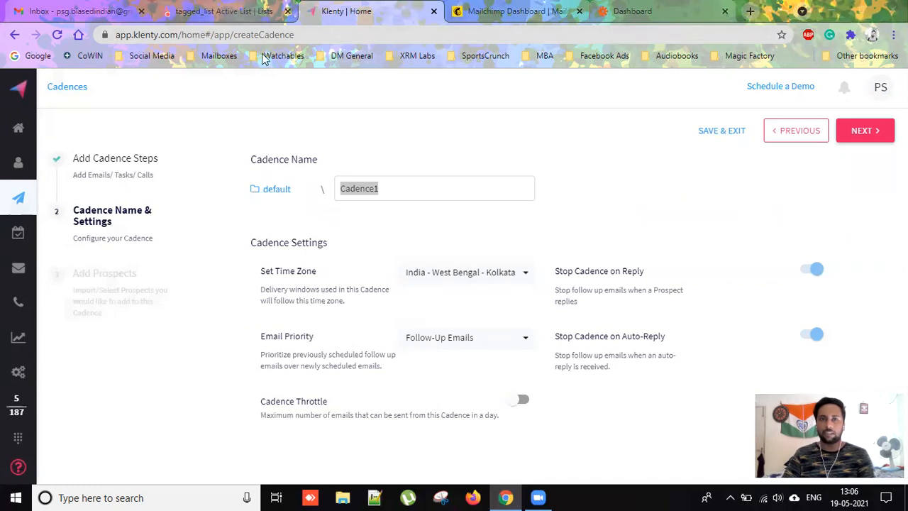
left_click(234, 14)
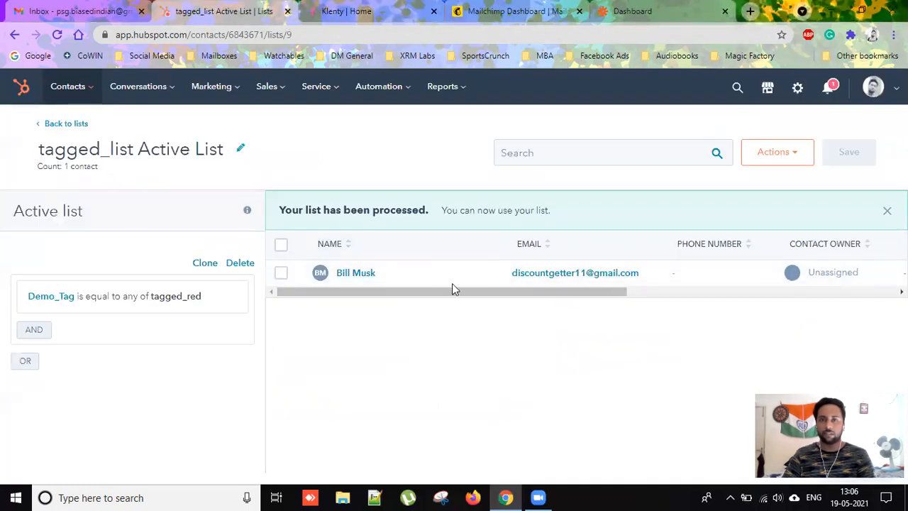
left_click(319, 11)
type("tagged")
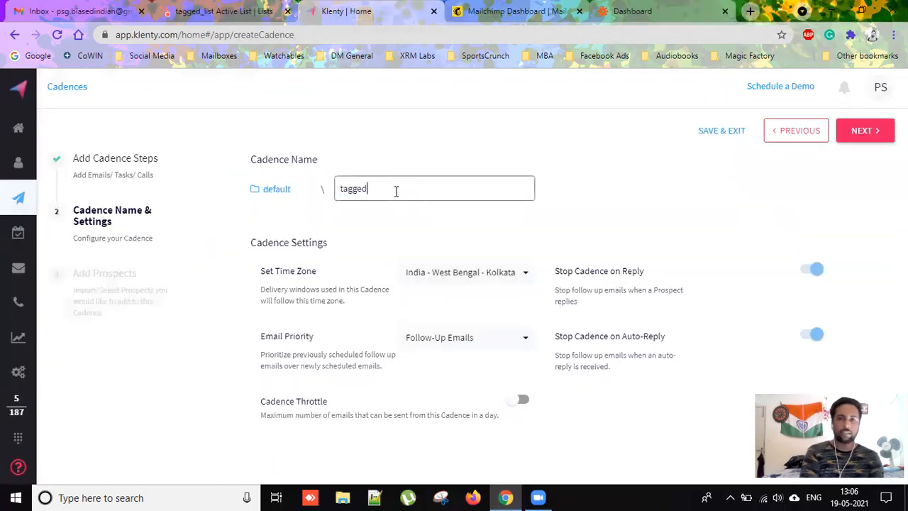
type("_lis")
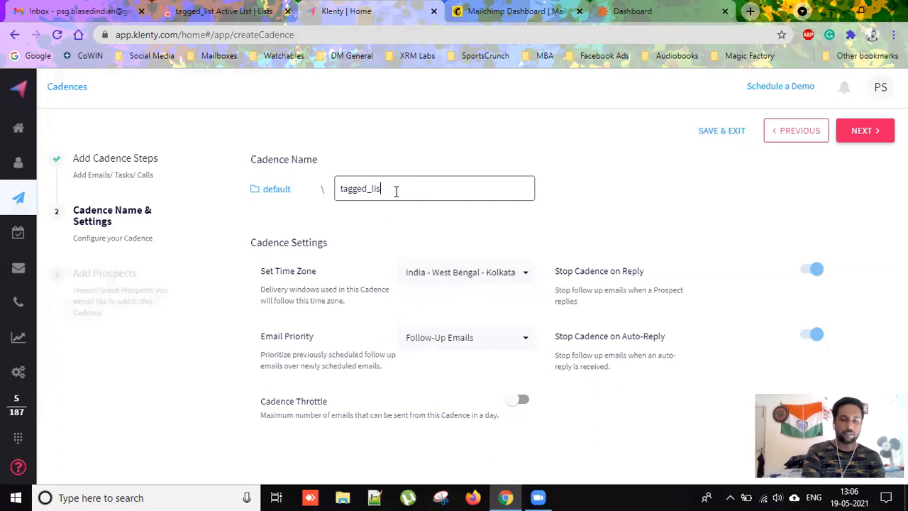
type("t Act")
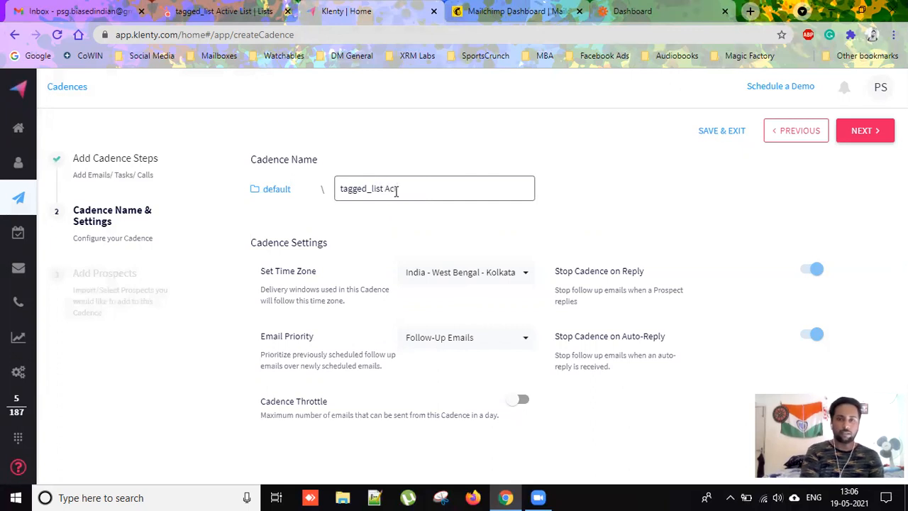
key("BackSpace")
key("BackSpace")
key("BackSpace")
type("Act")
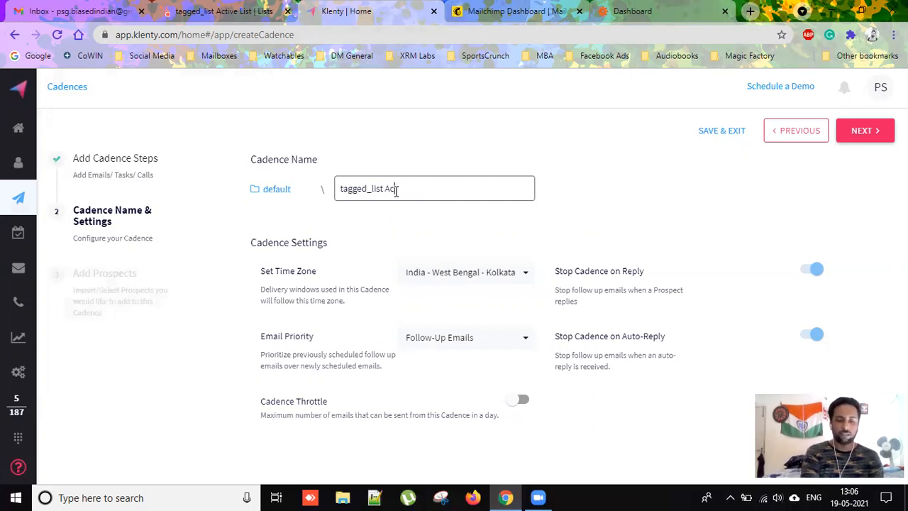
type("iave Ma")
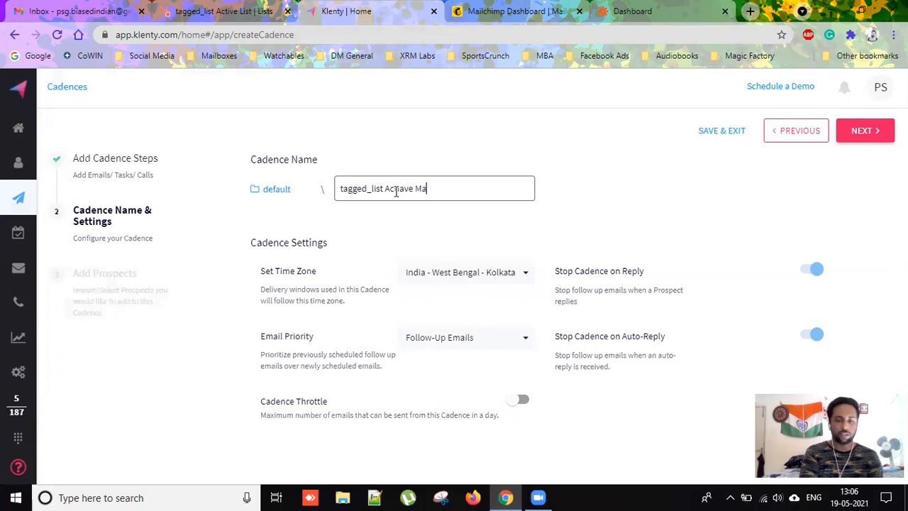
type("iler List")
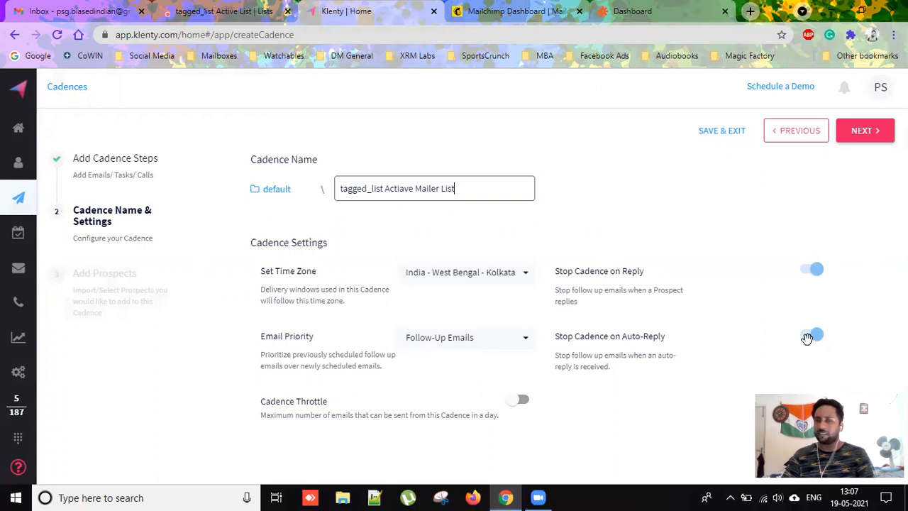
left_click(866, 131)
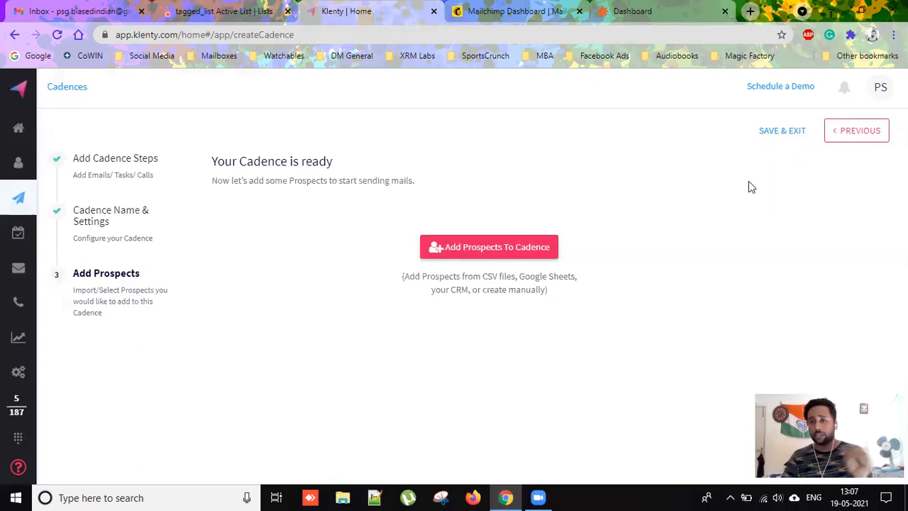
Save and exit the cadence, correct its name to 'tagged_list Active Mailer List', and open it.
left_click(772, 132)
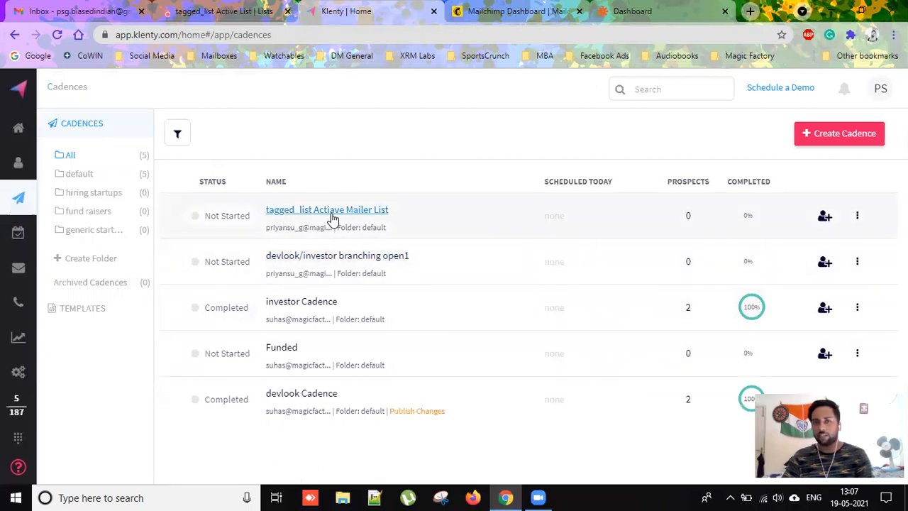
left_click(857, 216)
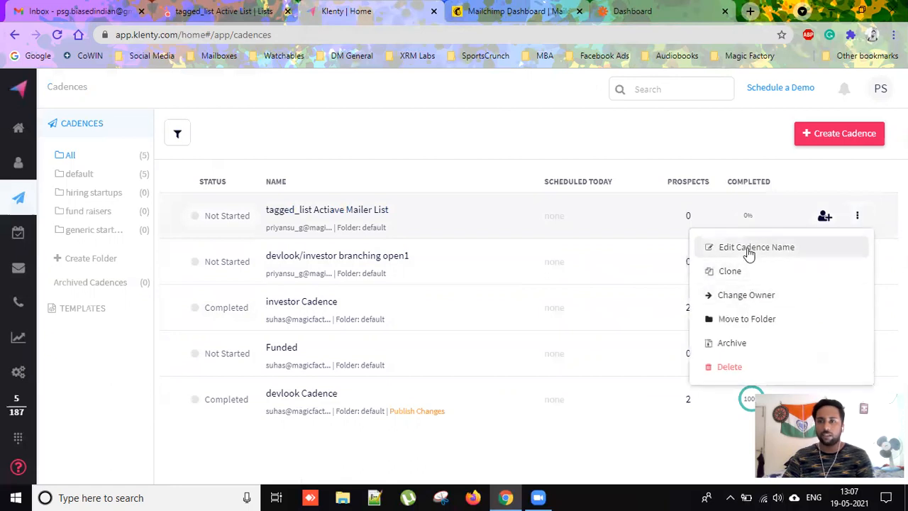
left_click(345, 214)
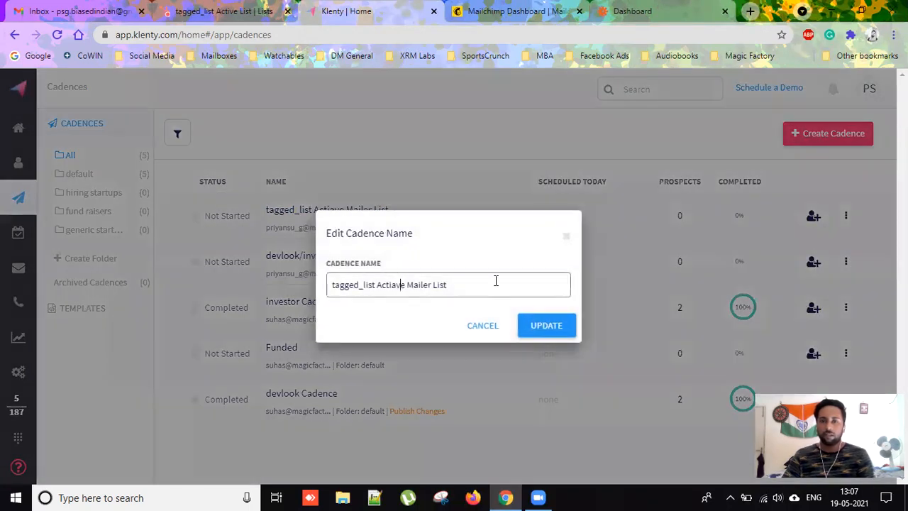
key("Delete")
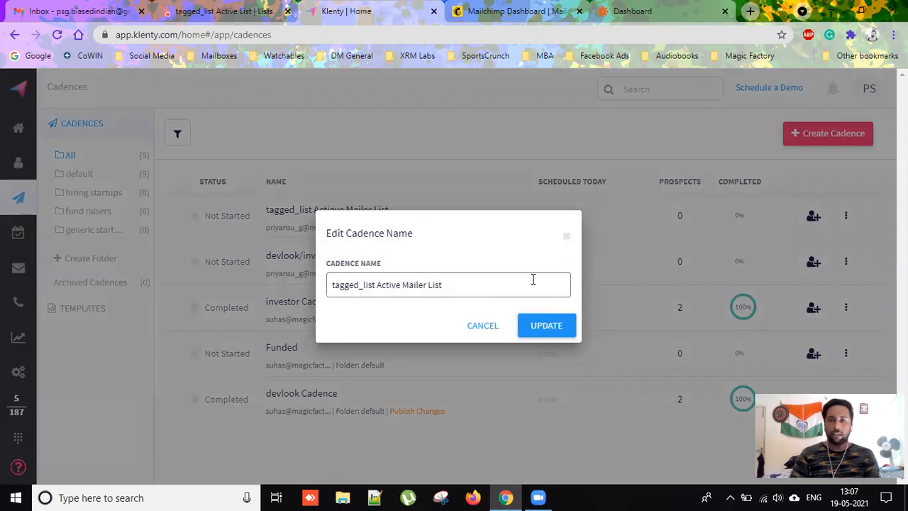
left_click(544, 325)
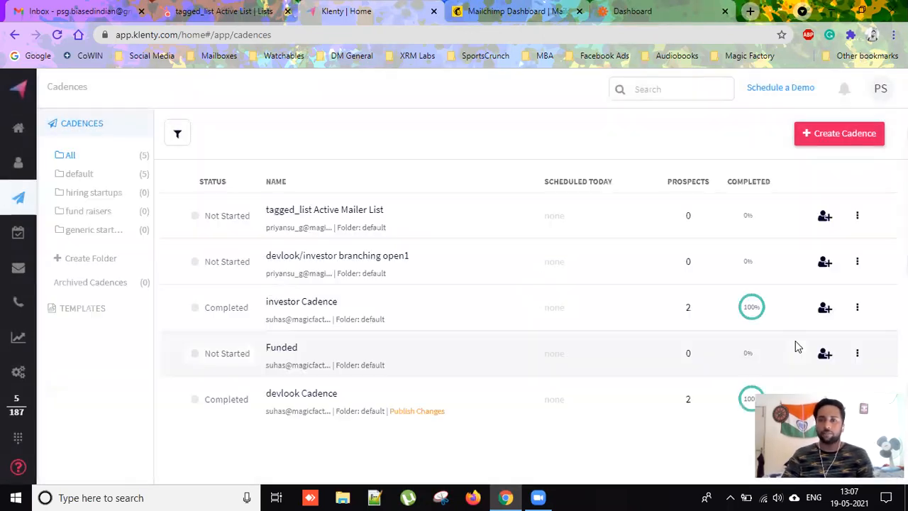
left_click(315, 210)
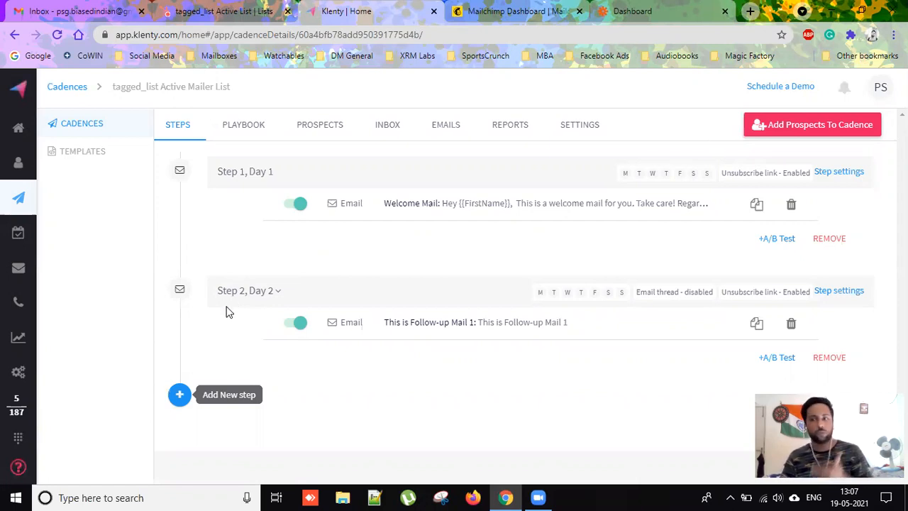
Open the cadence's Playbook tab to begin a custom playbook.
left_click(241, 126)
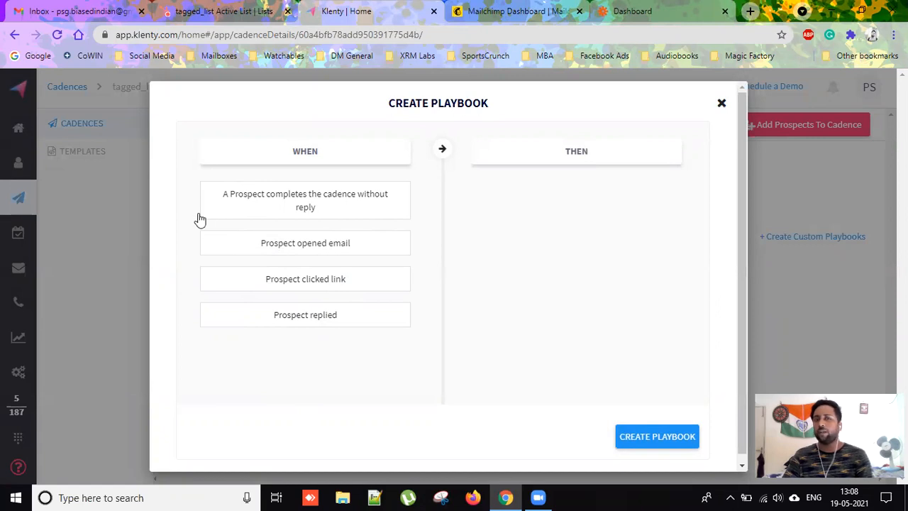
Set the playbook trigger to Prospect opened email on the #1 Welcome Mail, at least 1 time.
left_click(355, 253)
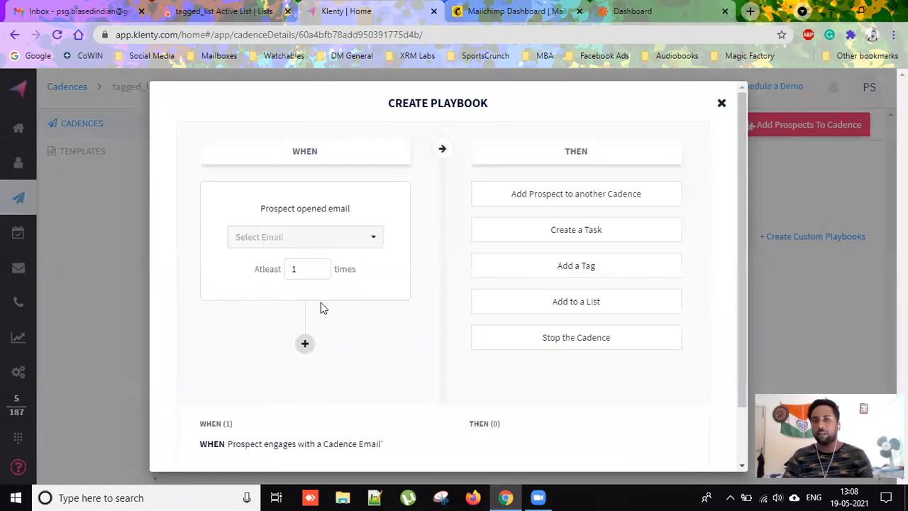
left_click(319, 266)
left_click(319, 266)
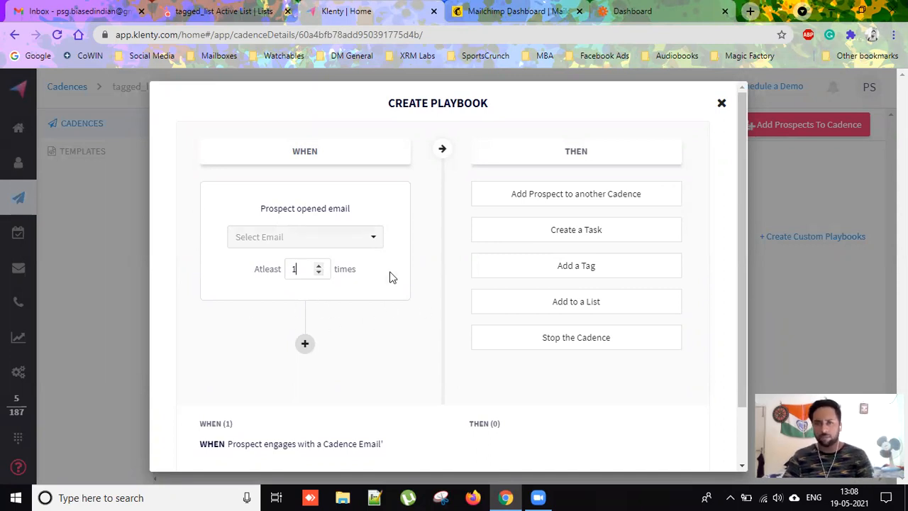
left_click(365, 241)
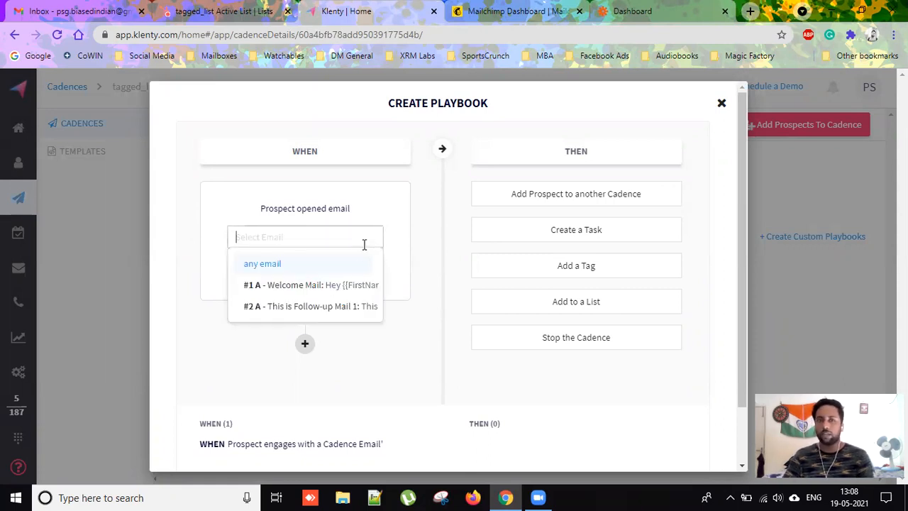
left_click(349, 289)
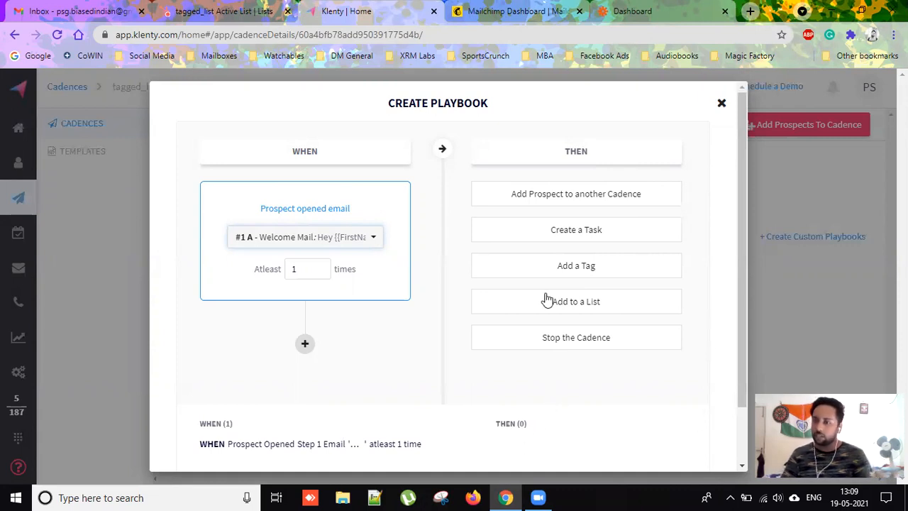
Close the playbook draft and start a new email with subject 'You opened the last mail we sent. hence, this.'.
left_click(721, 103)
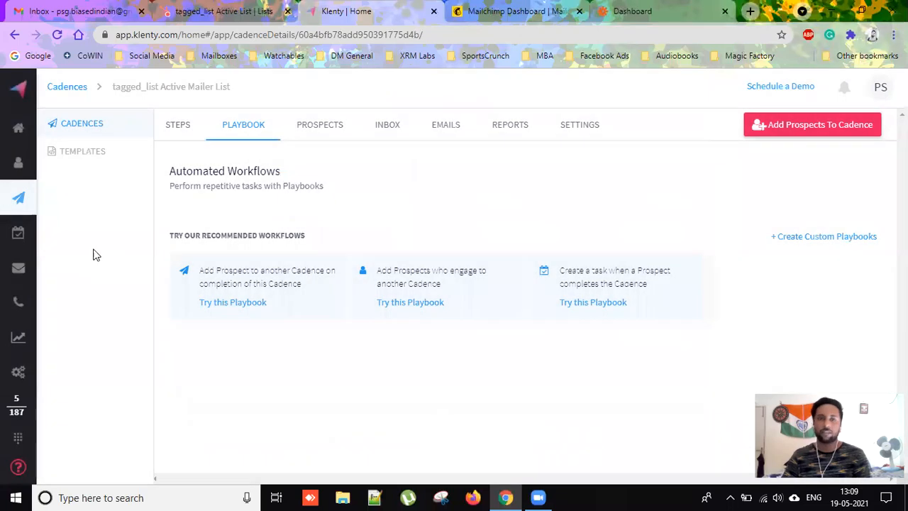
mouse_move(20, 196)
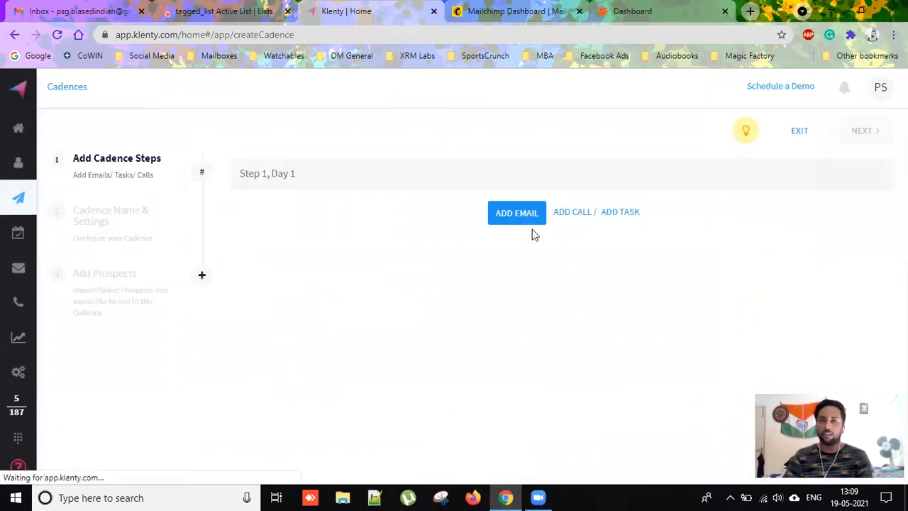
left_click(521, 213)
left_click(385, 144)
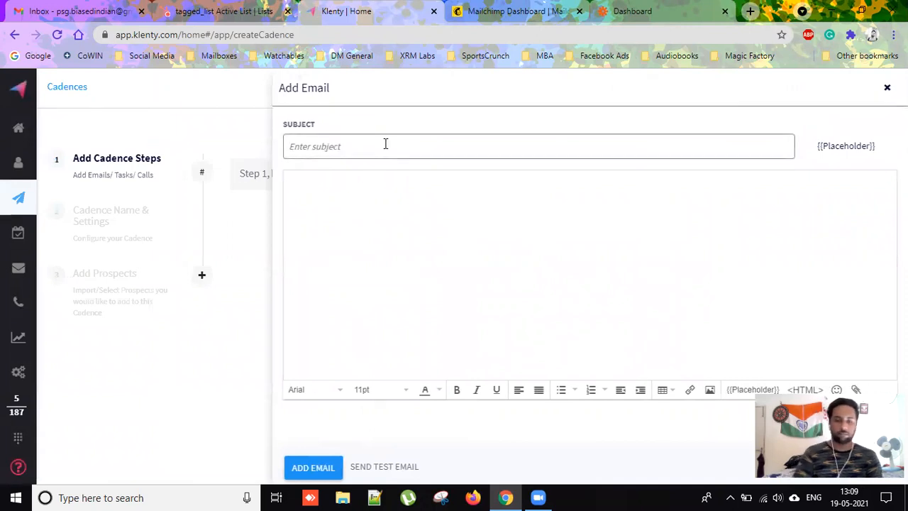
type("This is ")
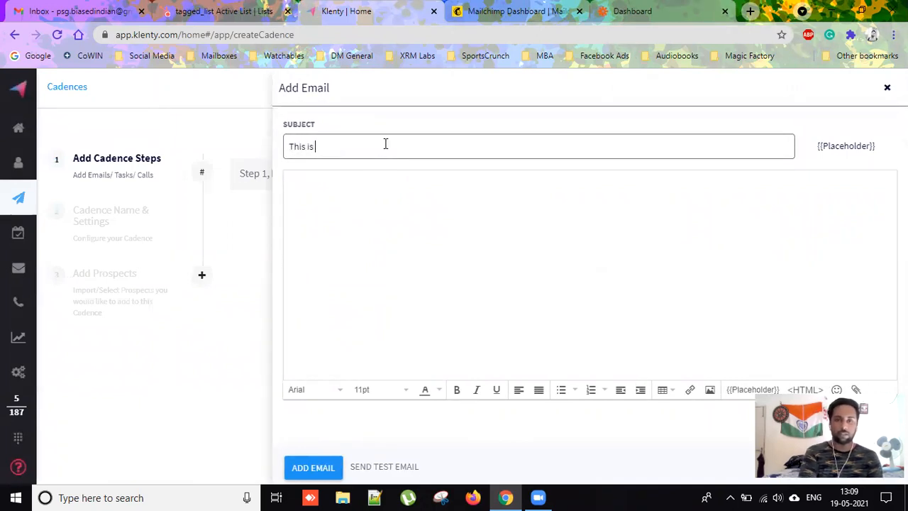
type("a mail you")
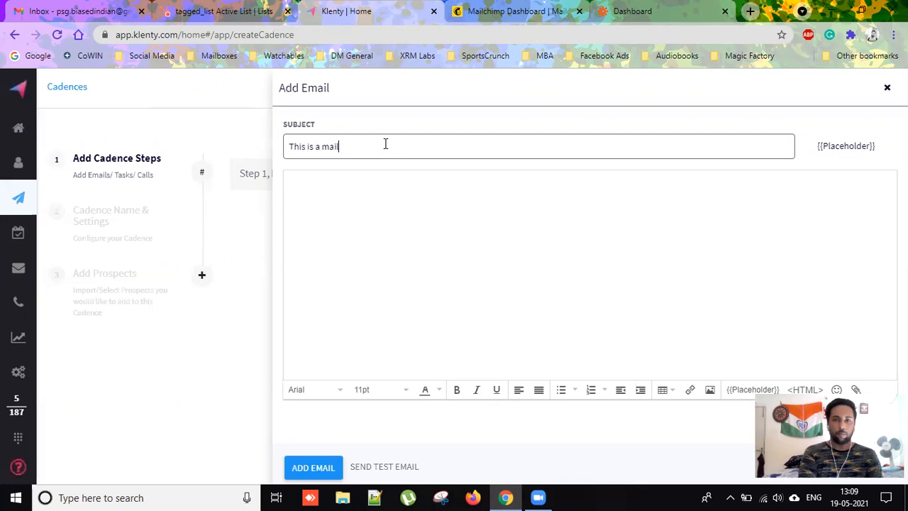
key("BackSpace")
key("BackSpace")
key("BackSpace")
key("BackSpace")
key("BackSpace")
key("BackSpace")
key("BackSpace")
key("BackSpace")
key("BackSpace")
key("BackSpace")
key("BackSpace")
key("BackSpace")
key("BackSpace")
key("BackSpace")
key("BackSpace")
key("BackSpace")
key("BackSpace")
key("BackSpace")
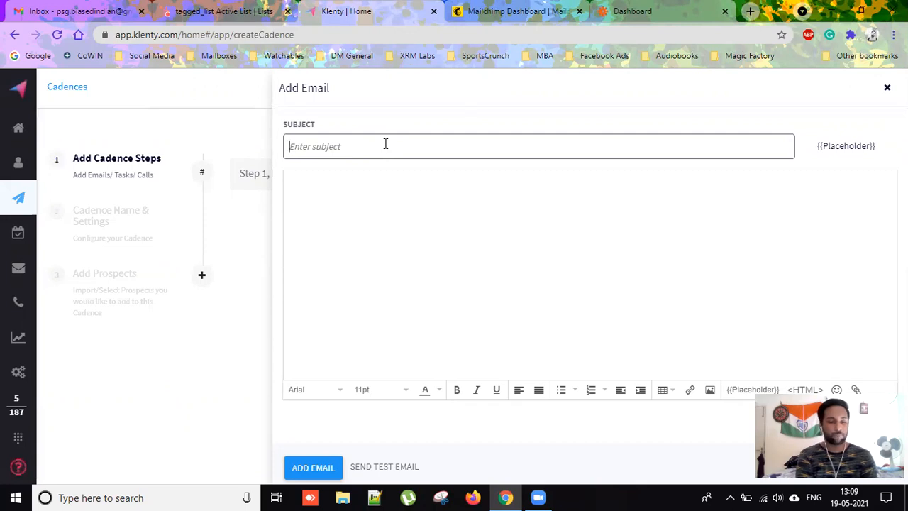
type("You open")
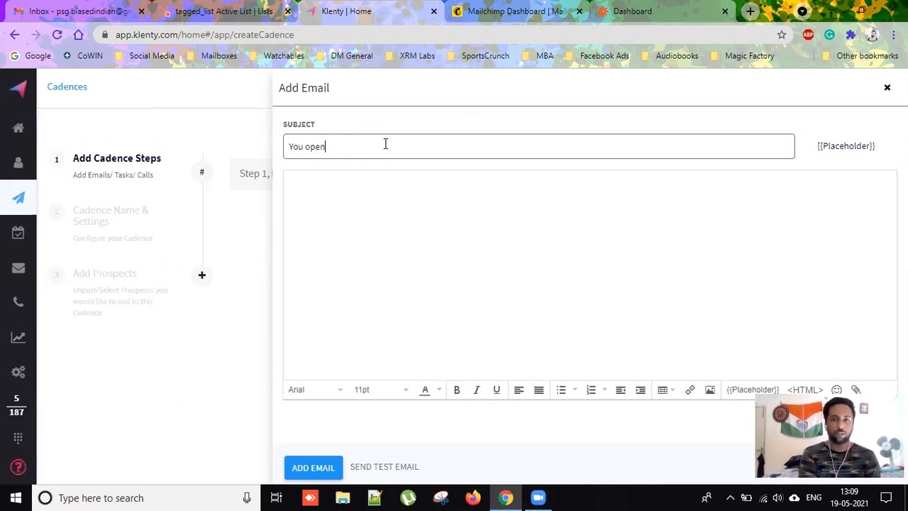
type("ed. henc")
key("BackSpace")
key("BackSpace")
key("BackSpace")
key("BackSpace")
key("BackSpace")
key("BackSpace")
type("the last mail we sent.")
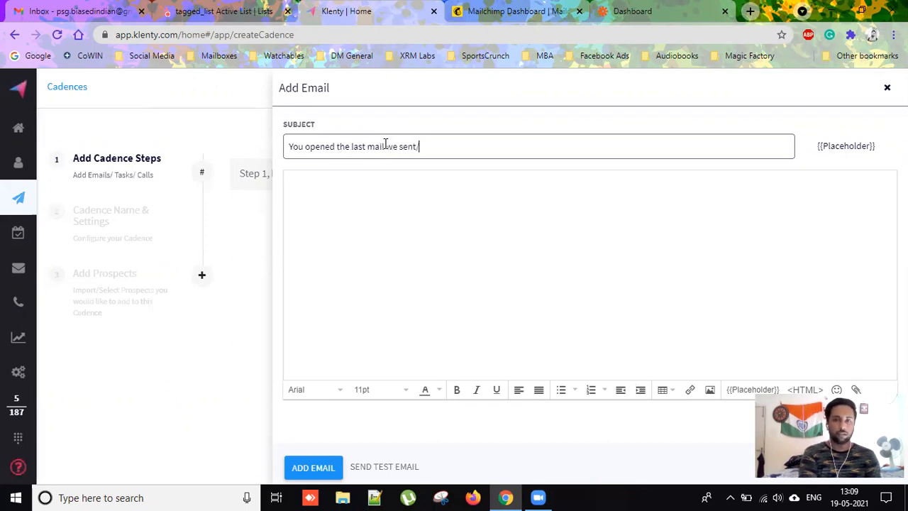
type(" hence, this.")
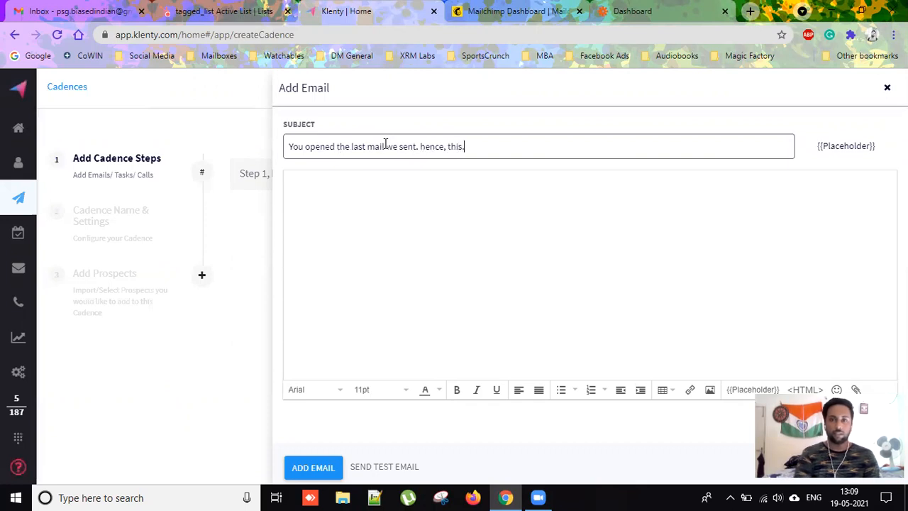
Capitalize 'Hence' in the subject and paste the full subject sentence into the email body.
key("Left")
key("Left")
key("Left")
key("Left")
key("Left")
key("Left")
key("Left")
key("Left")
key("Left")
key("BackSpace")
type("H")
left_click(490, 148)
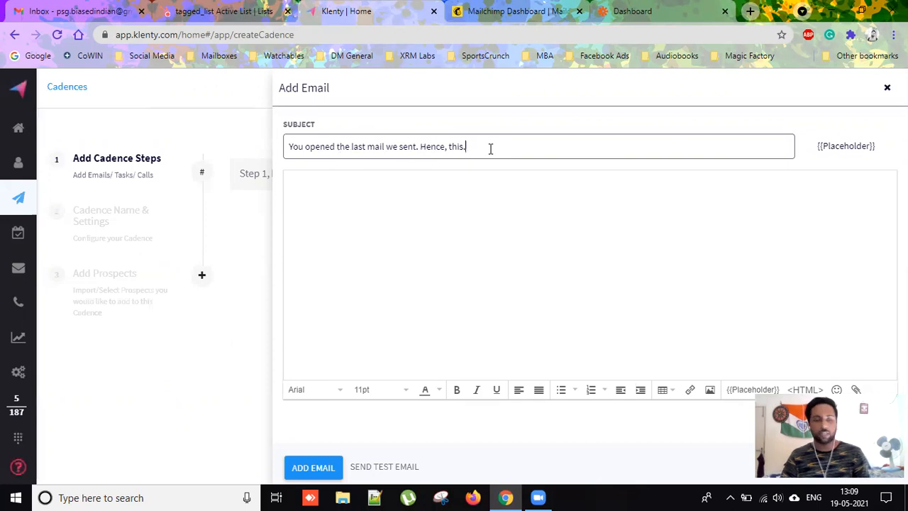
key("ctrl+a")
key("ctrl+c")
left_click(439, 214)
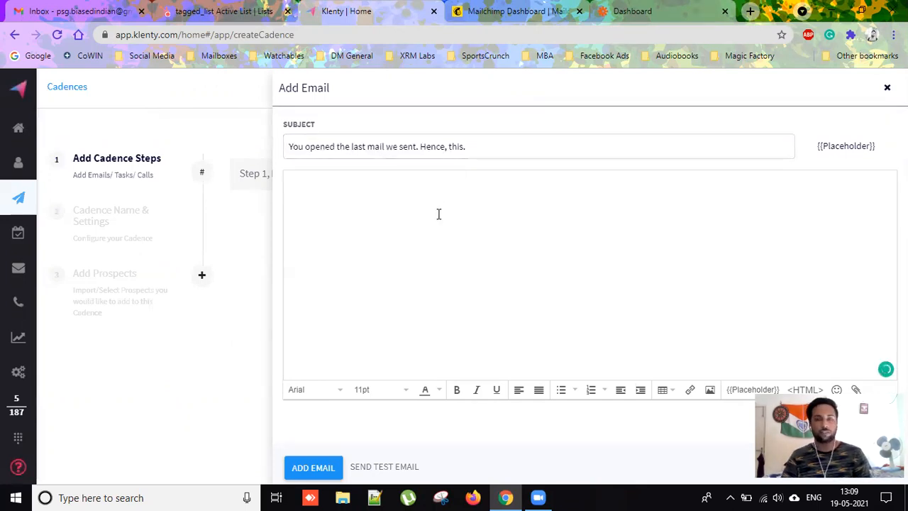
key("ctrl+v")
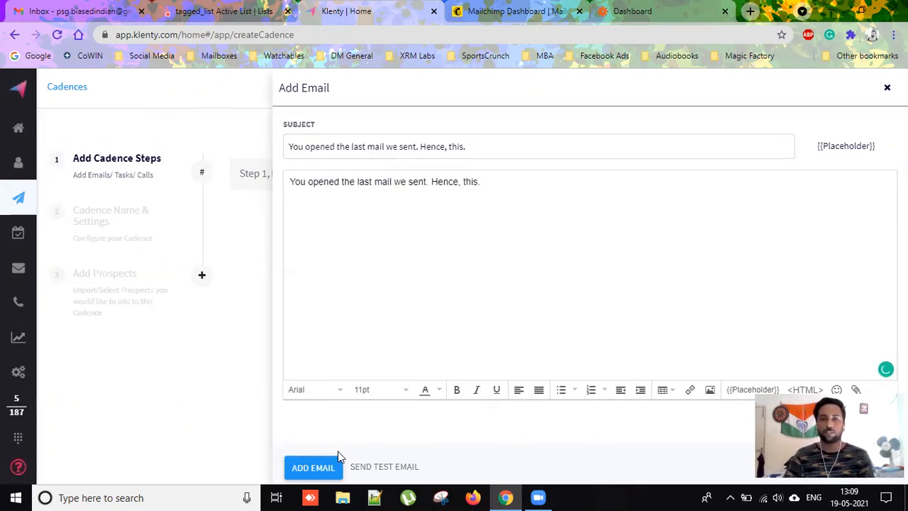
Save the email as the cadence's Step 1, Day 1 email.
left_click(333, 462)
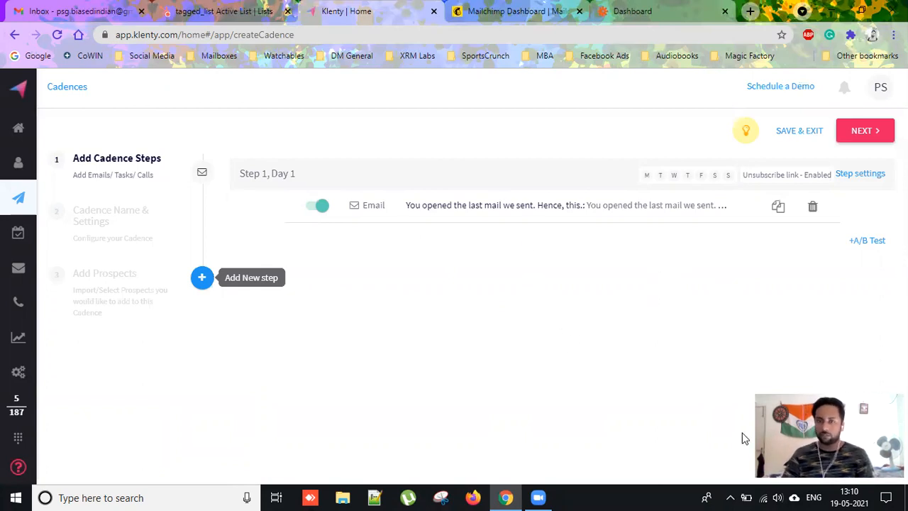
Replace the default name Cadence1 with Special_Attention and move on to Add Prospects.
left_click(867, 133)
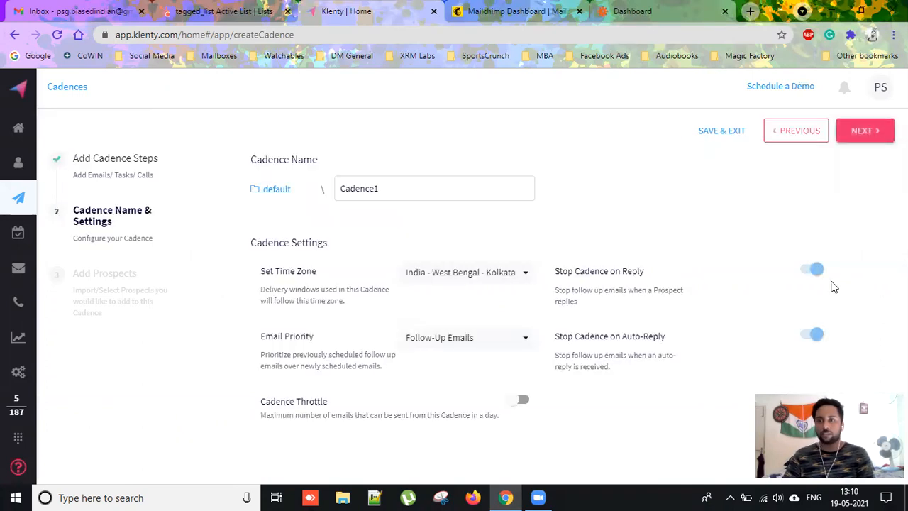
left_click(429, 190)
key("BackSpace")
key("BackSpace")
key("BackSpace")
key("BackSpace")
key("BackSpace")
key("BackSpace")
key("BackSpace")
key("BackSpace")
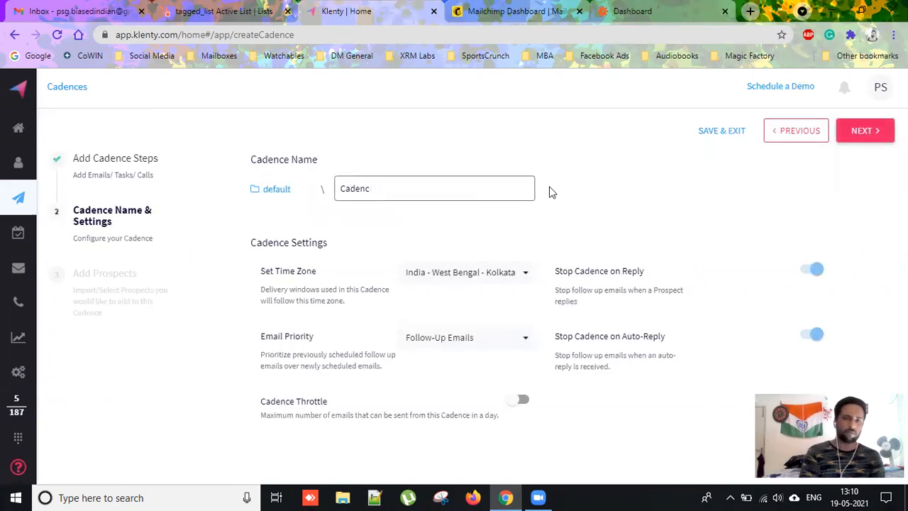
type("Special_")
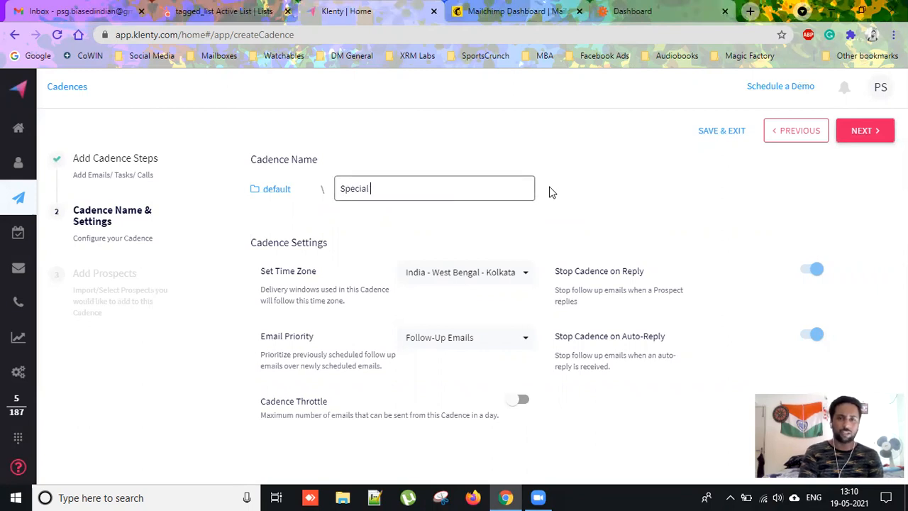
type("Attention")
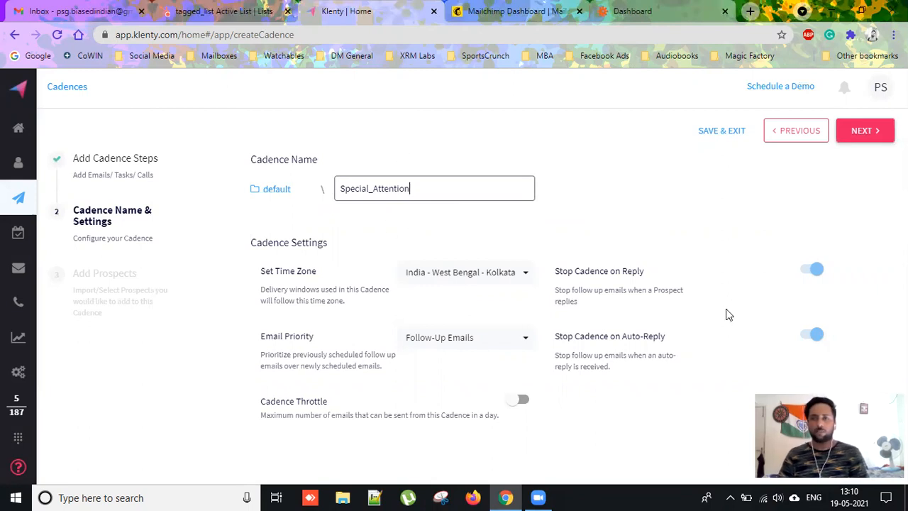
left_click(861, 138)
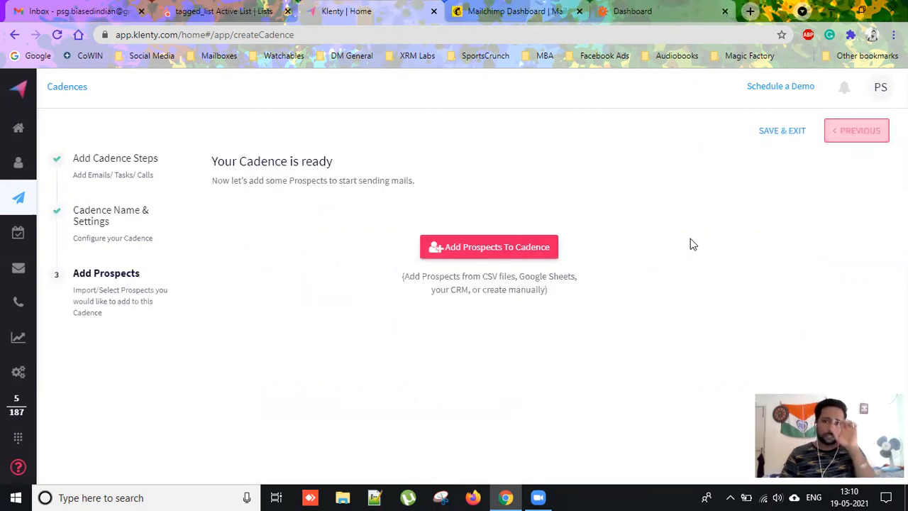
Save and exit the Special_Attention cadence, then reopen the tagged_list Active Mailer List cadence.
left_click(773, 139)
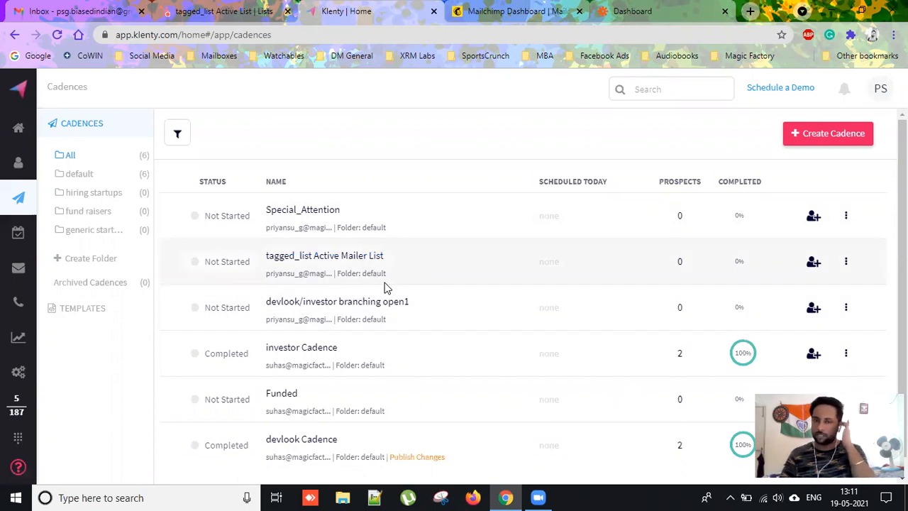
left_click(345, 256)
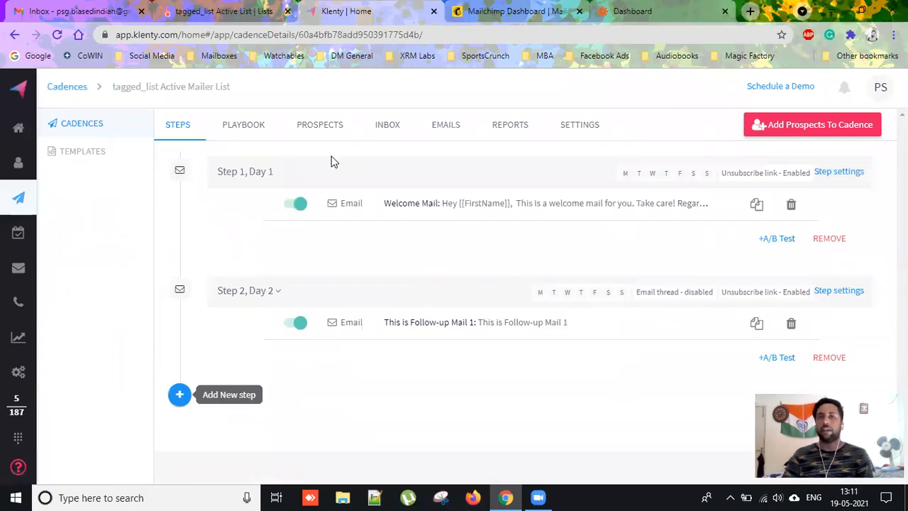
Start a custom playbook triggered when a prospect opens the Welcome Mail.
left_click(252, 130)
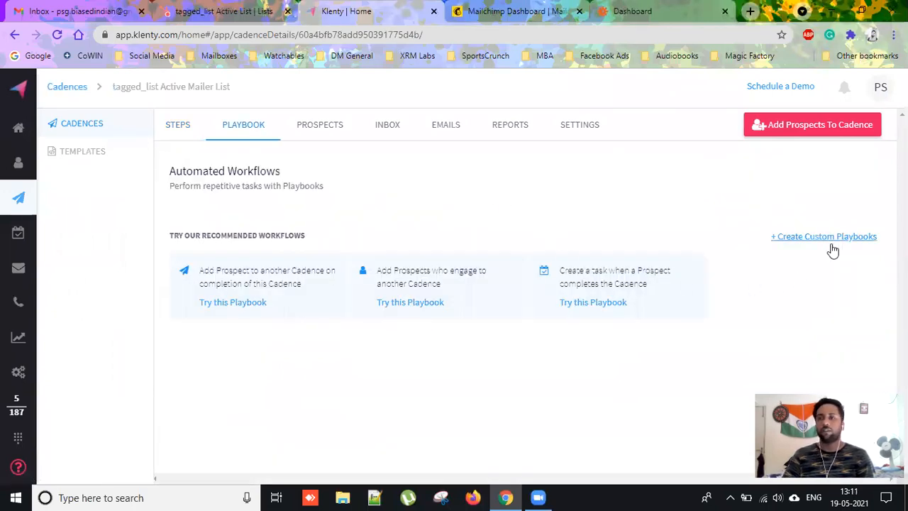
left_click(830, 237)
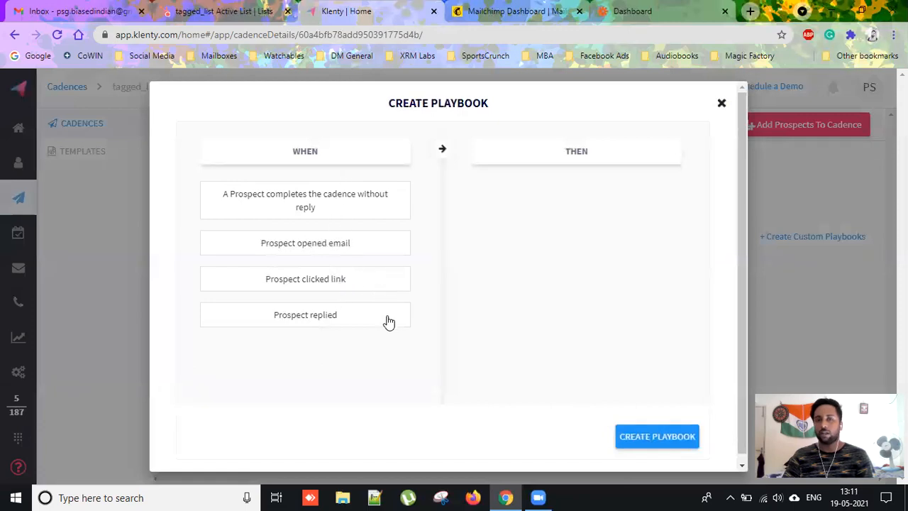
left_click(344, 245)
left_click(355, 238)
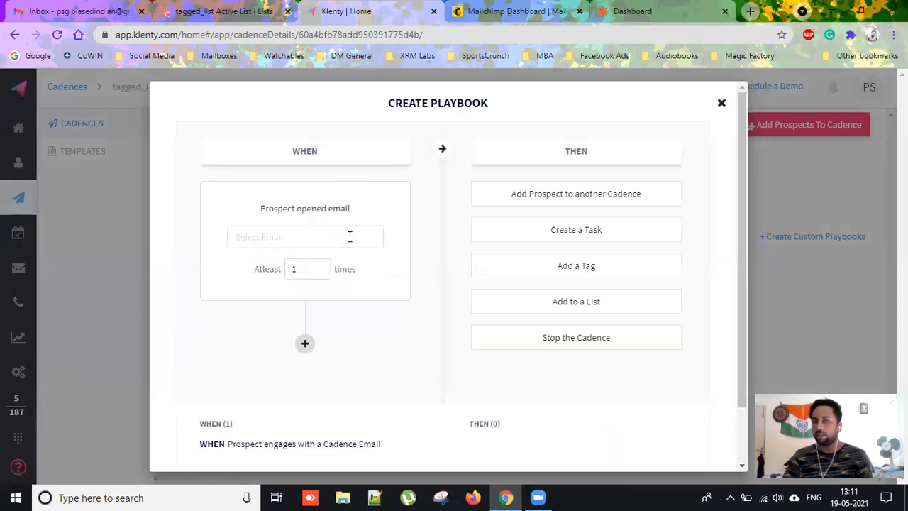
left_click(312, 287)
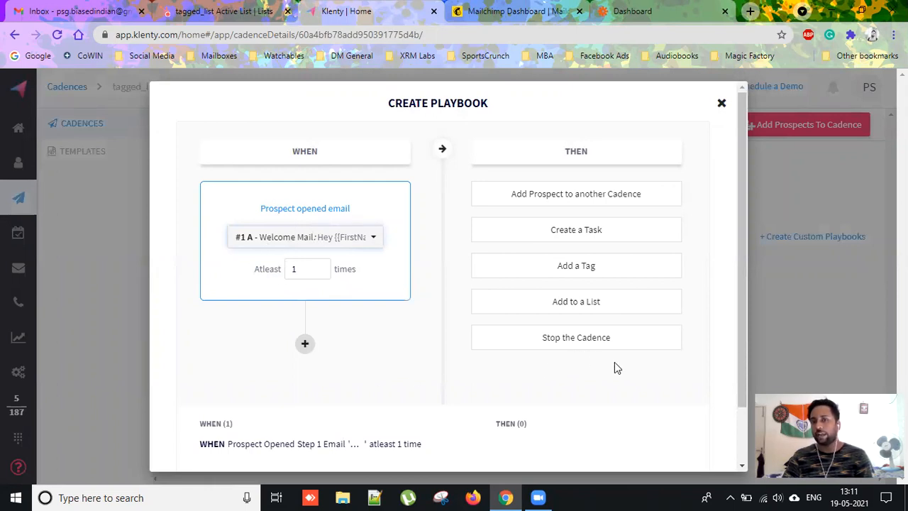
Set the action to add the prospect to Special_Attention in the same thread, and create the playbook.
left_click(604, 198)
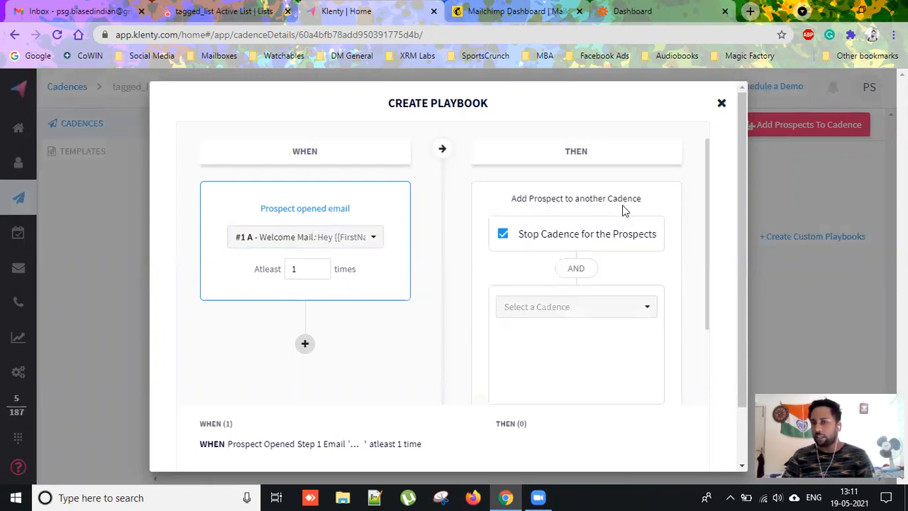
left_click(642, 310)
scroll(589, 390, "down", 3)
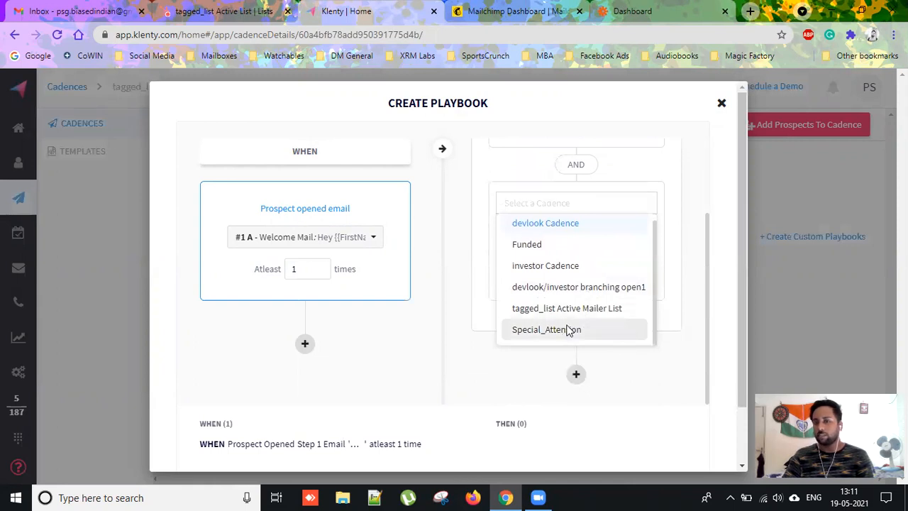
left_click(566, 328)
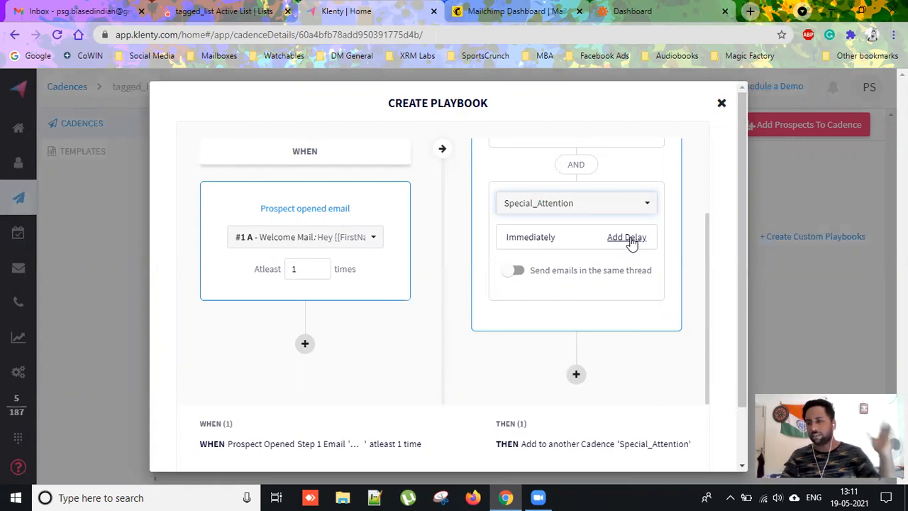
left_click(513, 270)
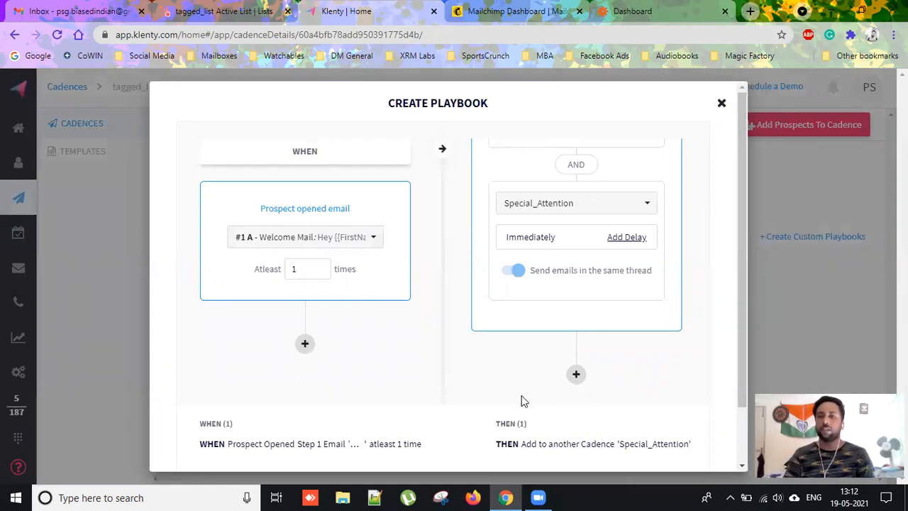
left_click(576, 375)
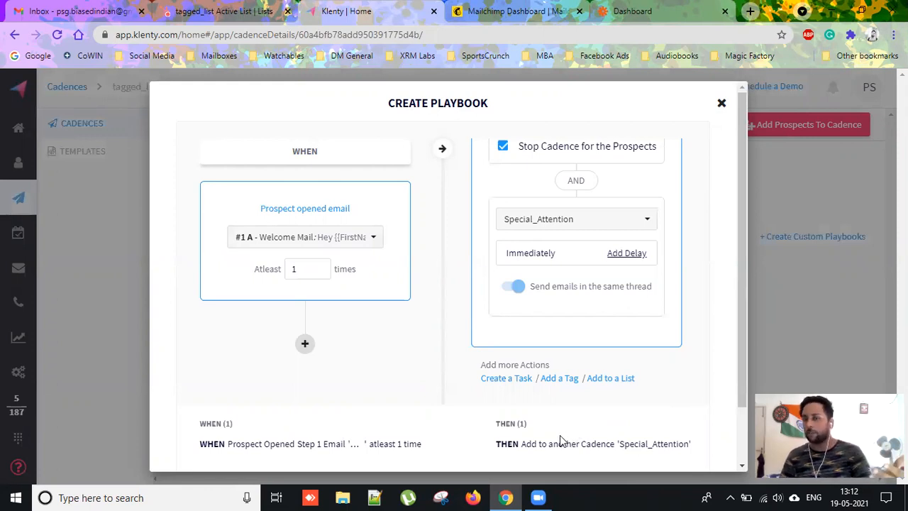
scroll(610, 410, "down", 2)
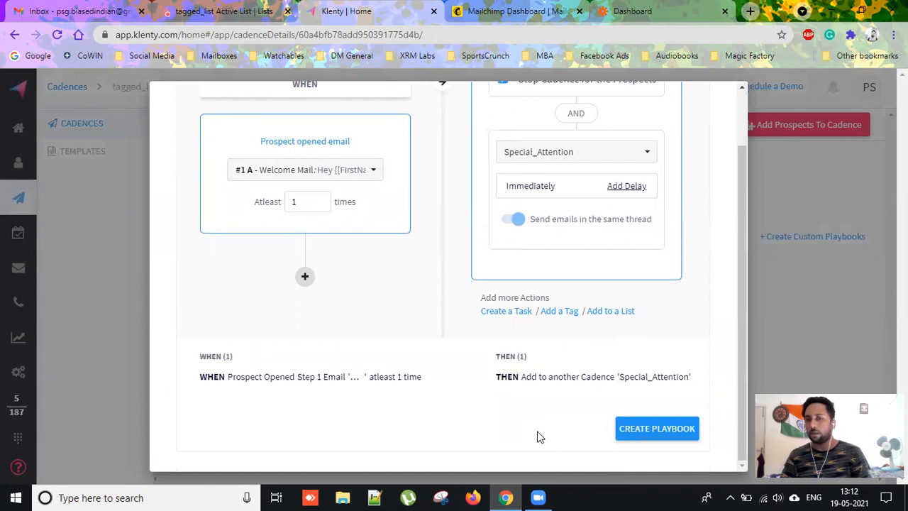
scroll(537, 434, "up", 2)
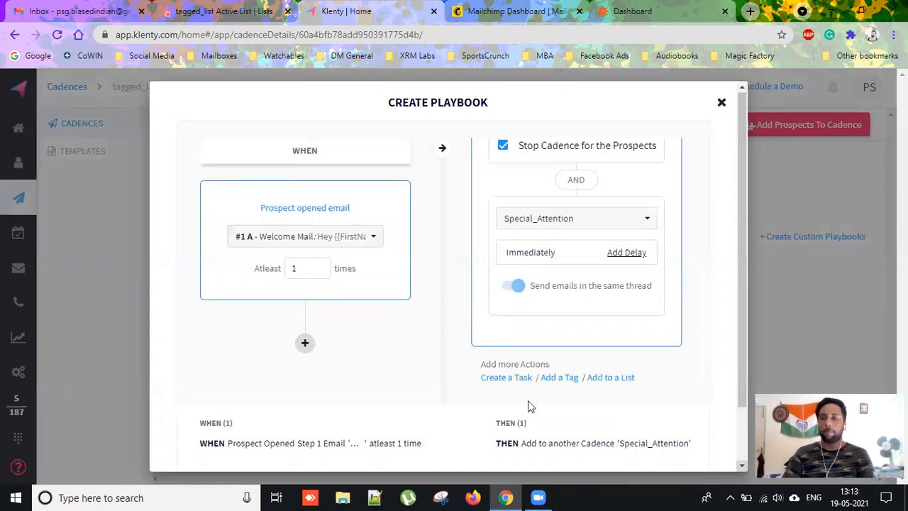
scroll(639, 449, "down", 2)
left_click(654, 429)
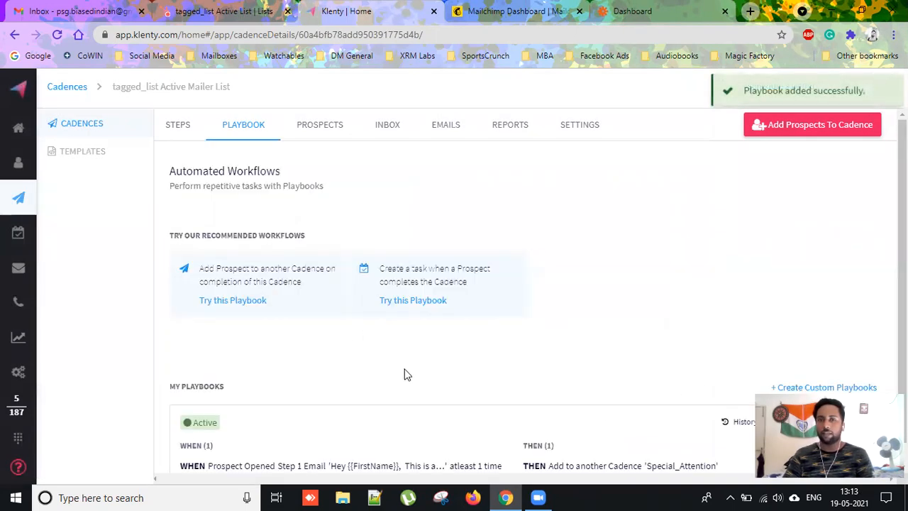
scroll(483, 381, "down", 1)
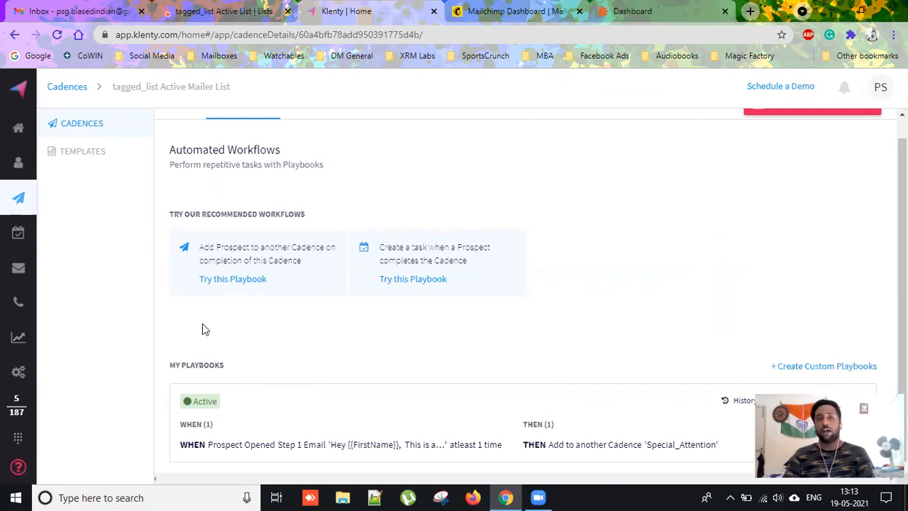
mouse_move(21, 170)
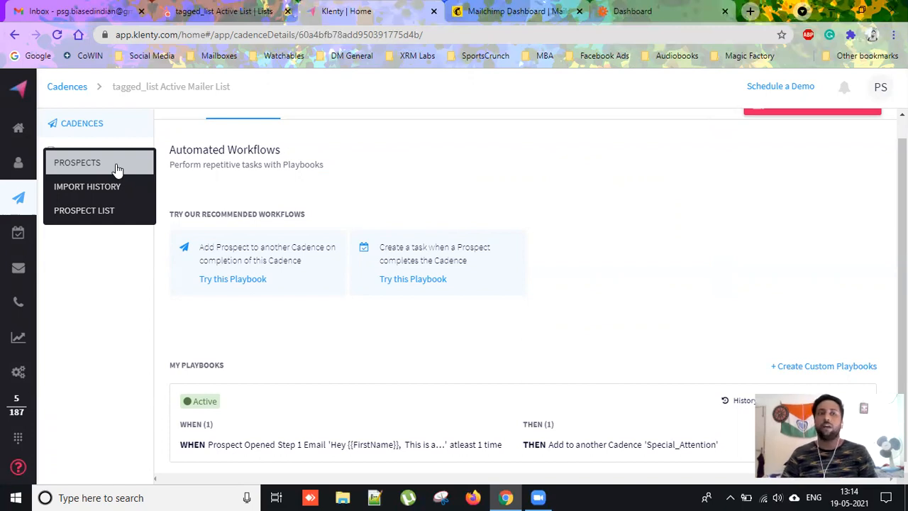
From Prospects, open the HubSpot CRM integration settings and check its live-integration message.
left_click(117, 163)
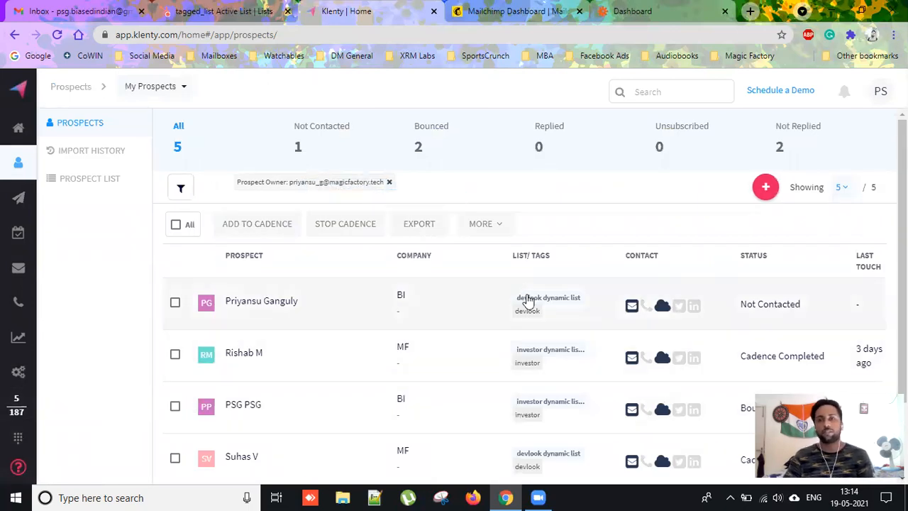
left_click(760, 173)
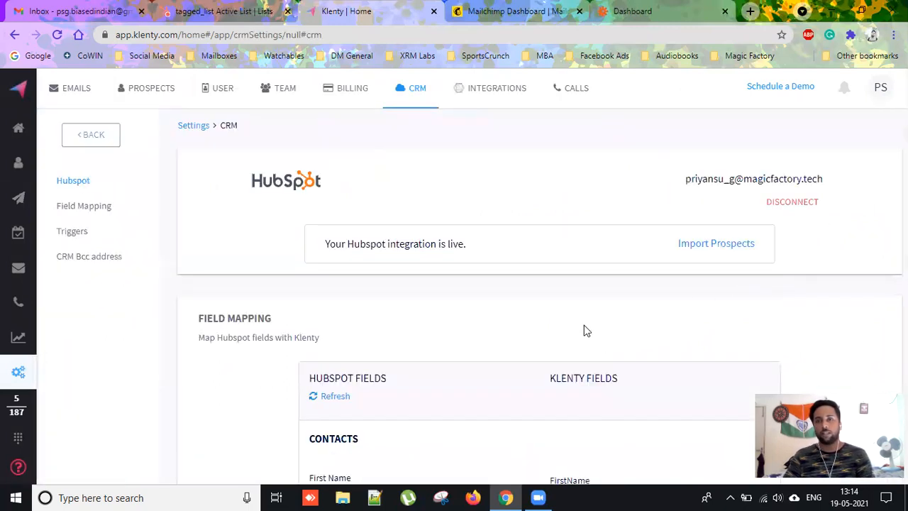
scroll(644, 298, "down", 1)
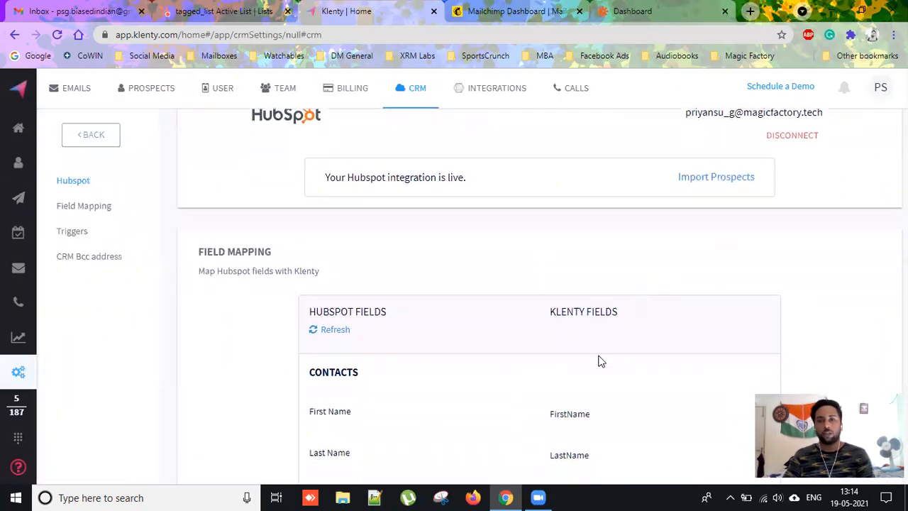
scroll(601, 276, "up", 1)
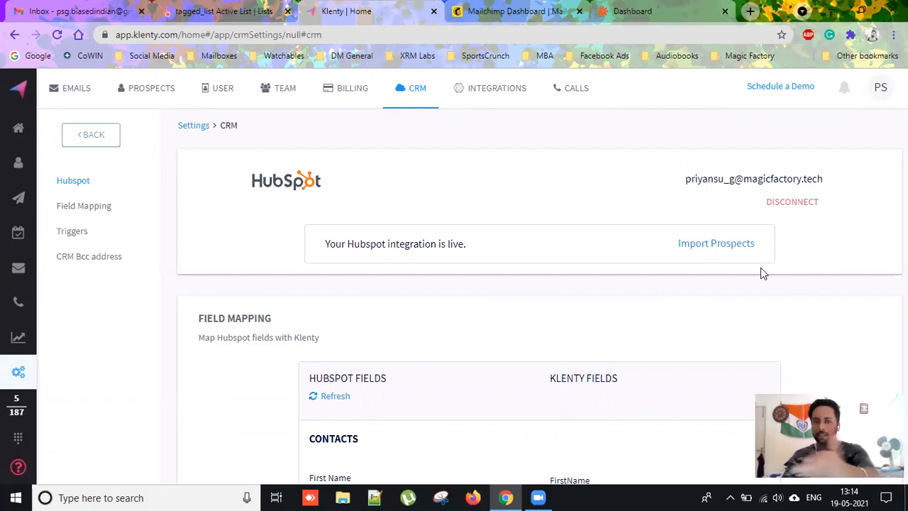
left_click_drag(325, 244, 649, 301)
left_click(650, 303)
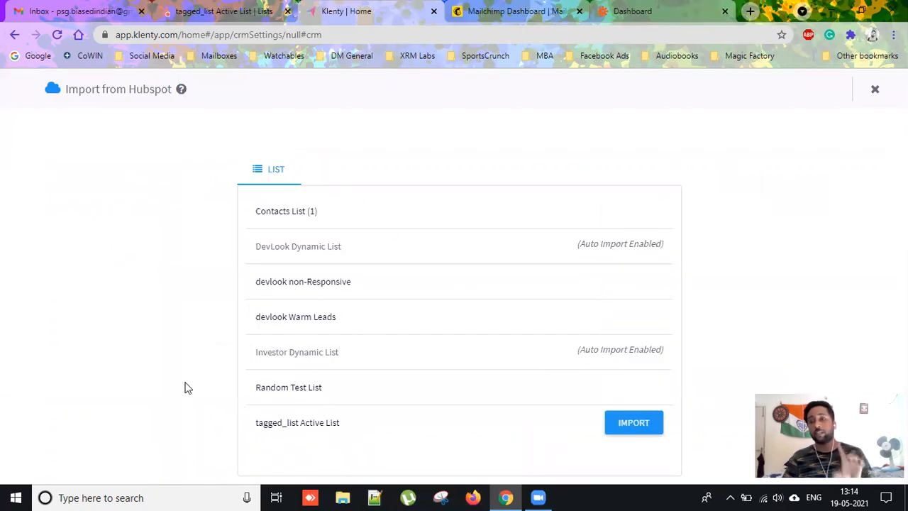
Close the HubSpot list tab and choose to import the tagged_list Active List.
left_click(198, 11)
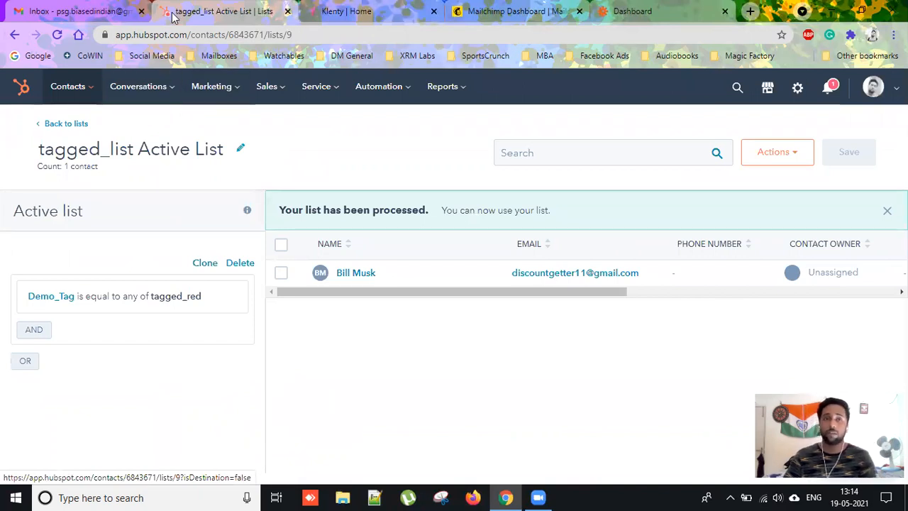
key("ctrl+w")
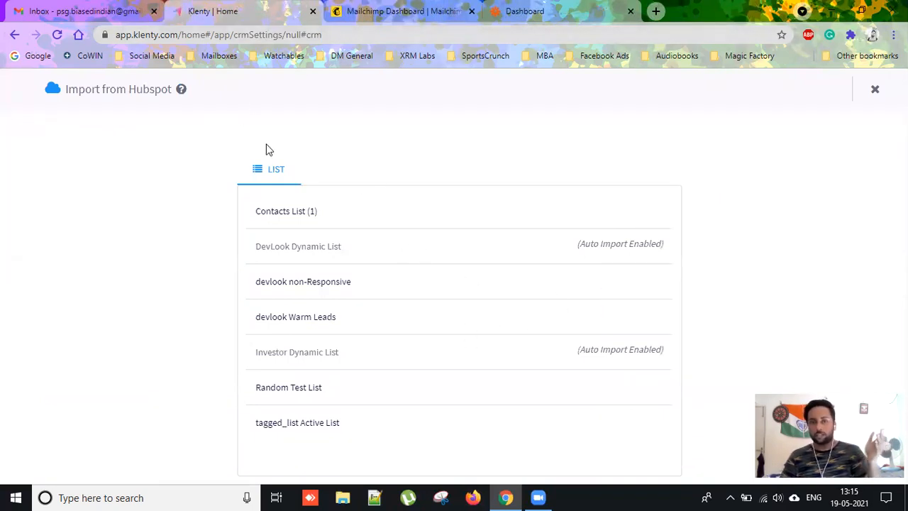
mouse_move(298, 424)
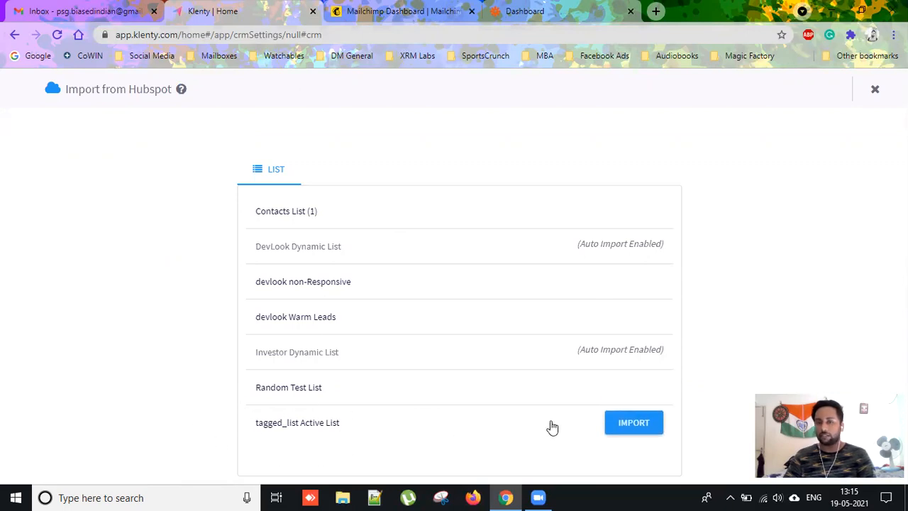
left_click(638, 422)
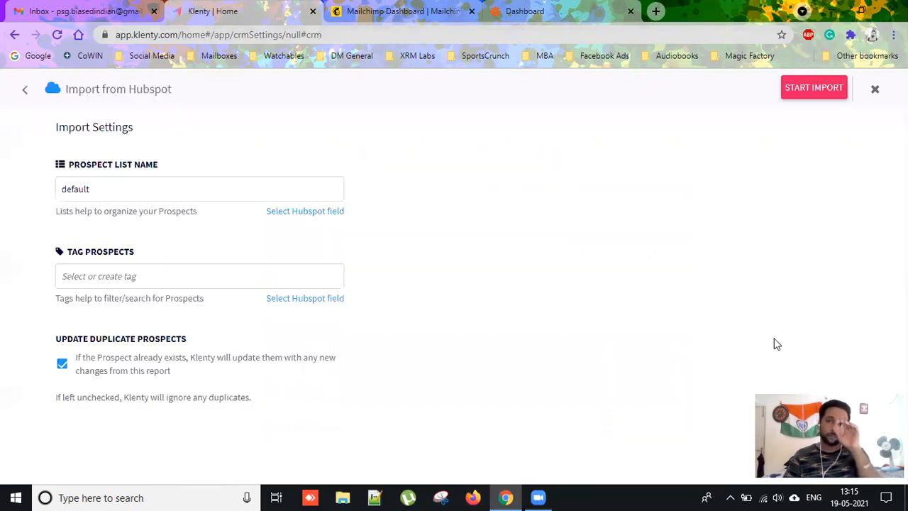
Name the prospect list 'tagged_red Active List' without adding a tag, and start the import.
left_click_drag(111, 188, 41, 193)
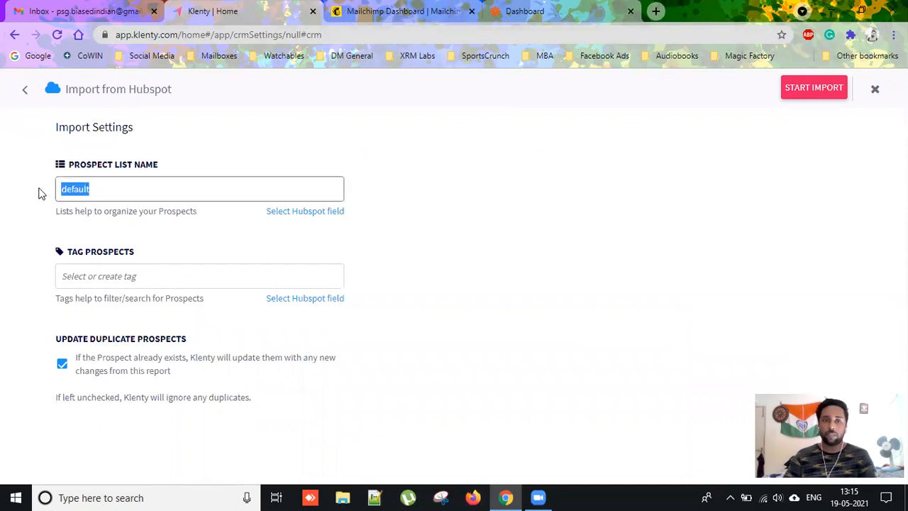
type("tagged_red Activ")
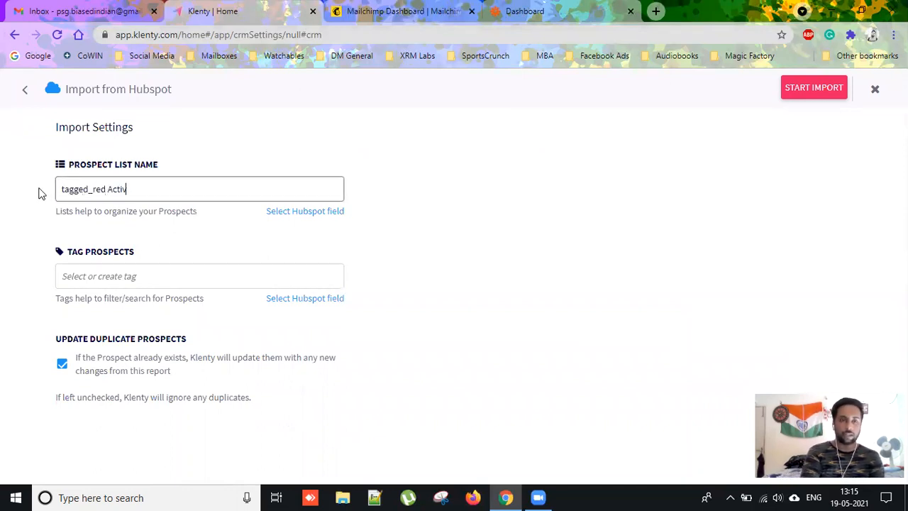
type("e List")
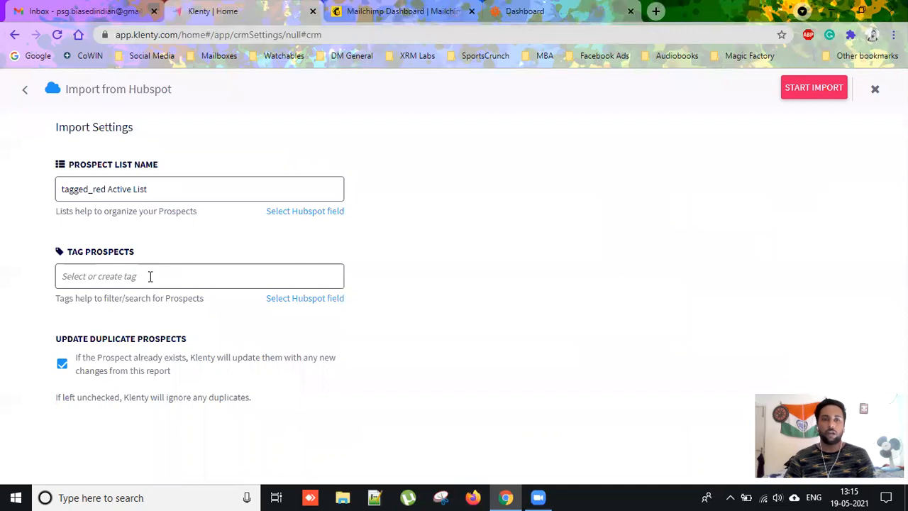
left_click(150, 275)
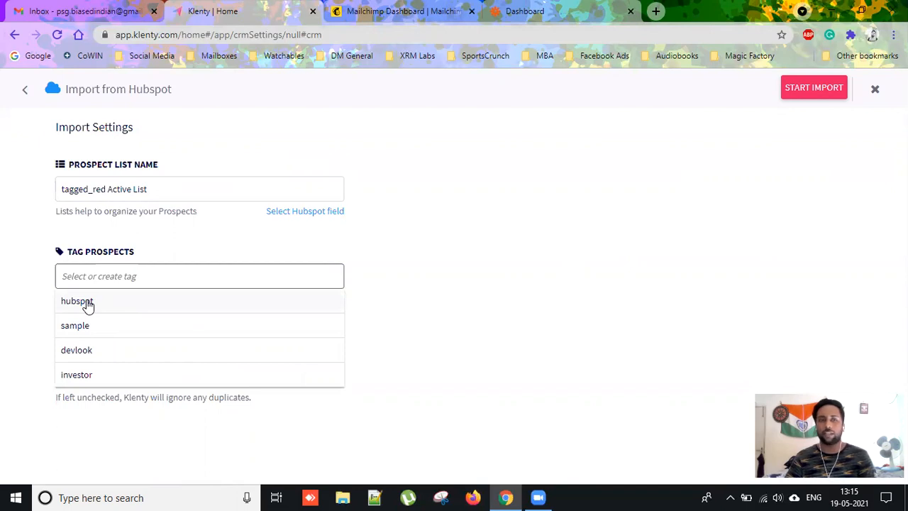
left_click(444, 265)
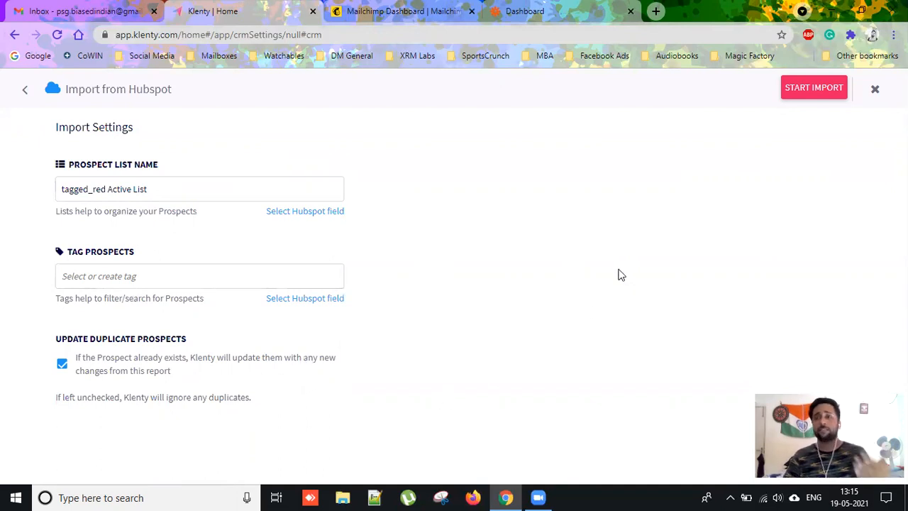
left_click(814, 88)
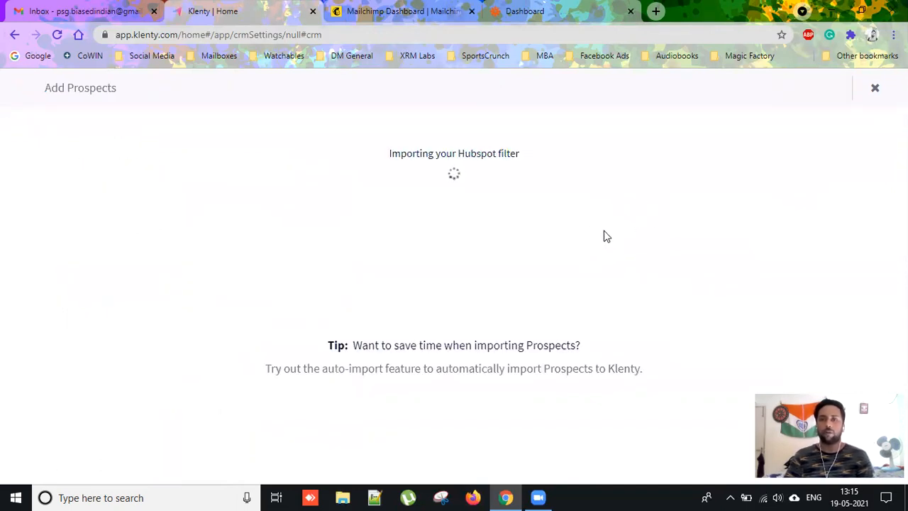
Search Google for hubspot and open the HubSpot homepage in a tab placed beside the inbox.
left_click(660, 29)
type("hub")
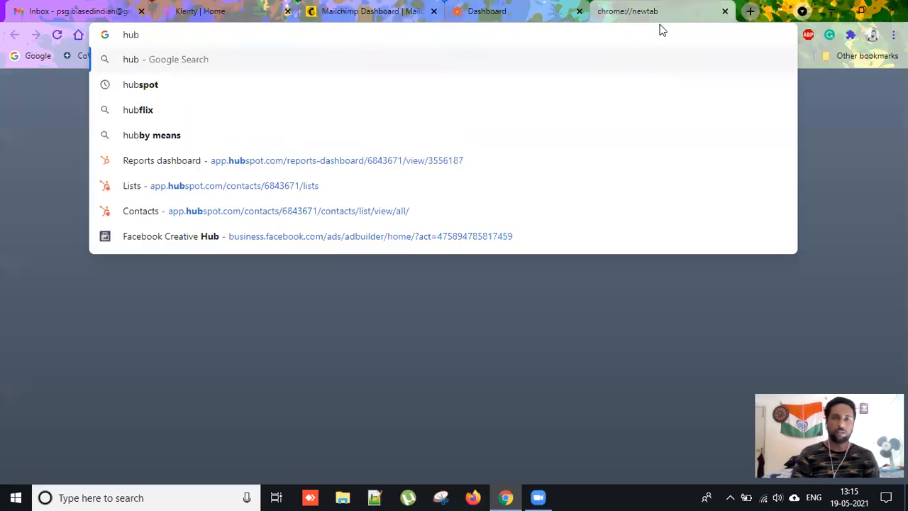
type("spot")
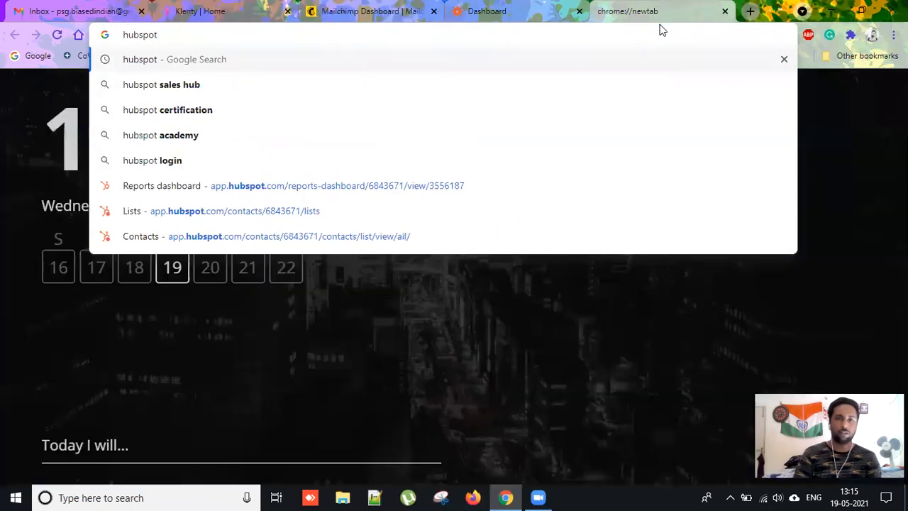
key("Return")
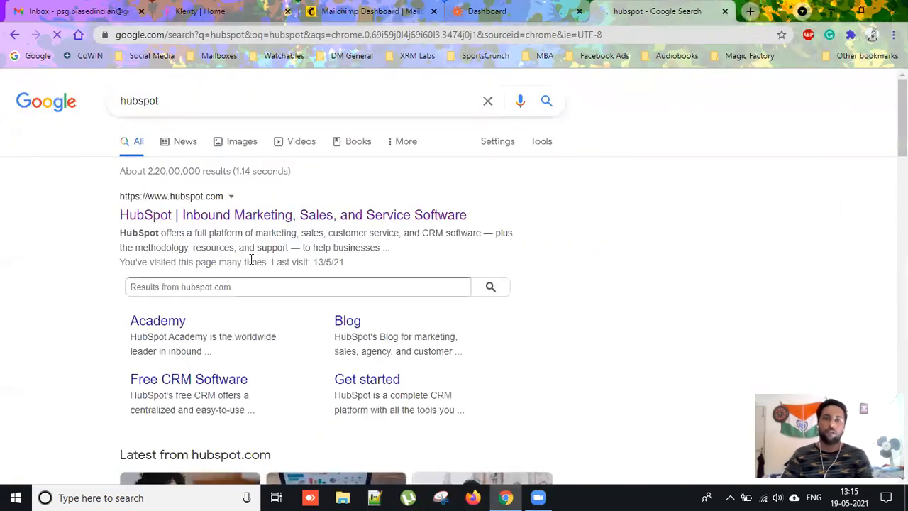
left_click(579, 10)
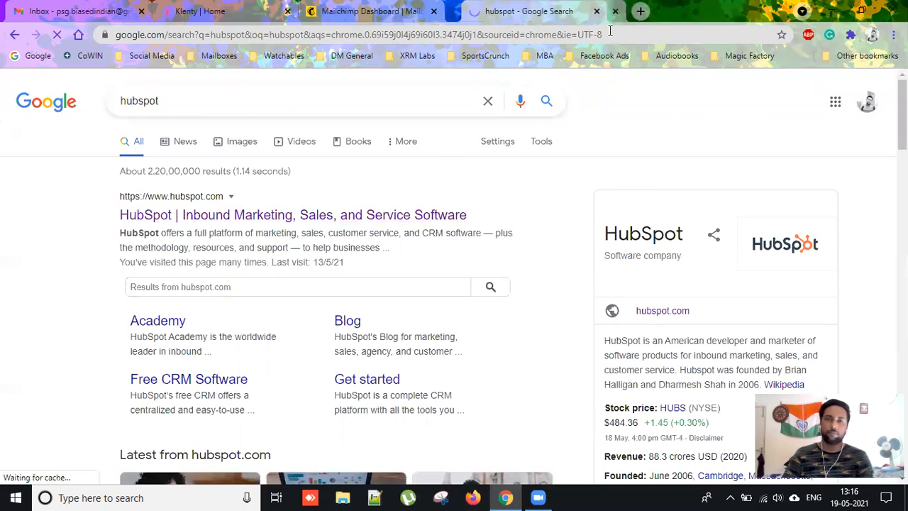
left_click_drag(531, 11, 224, 11)
left_click(344, 12)
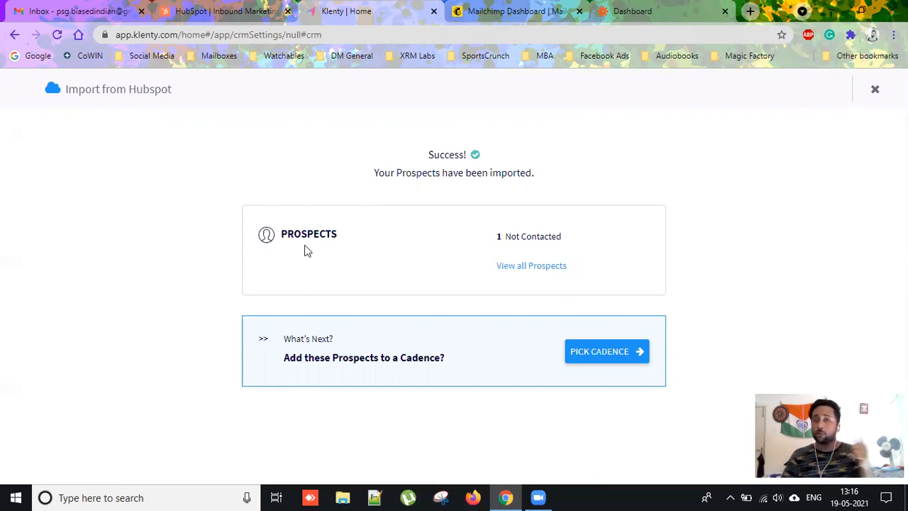
left_click(201, 15)
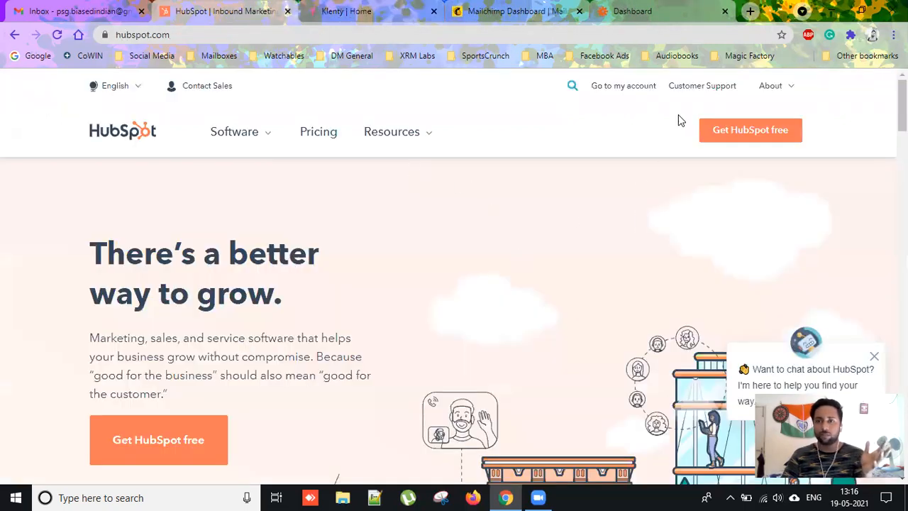
Open the tagged_list Active List under HubSpot Contacts > Lists, then return to Klenty.
left_click(647, 91)
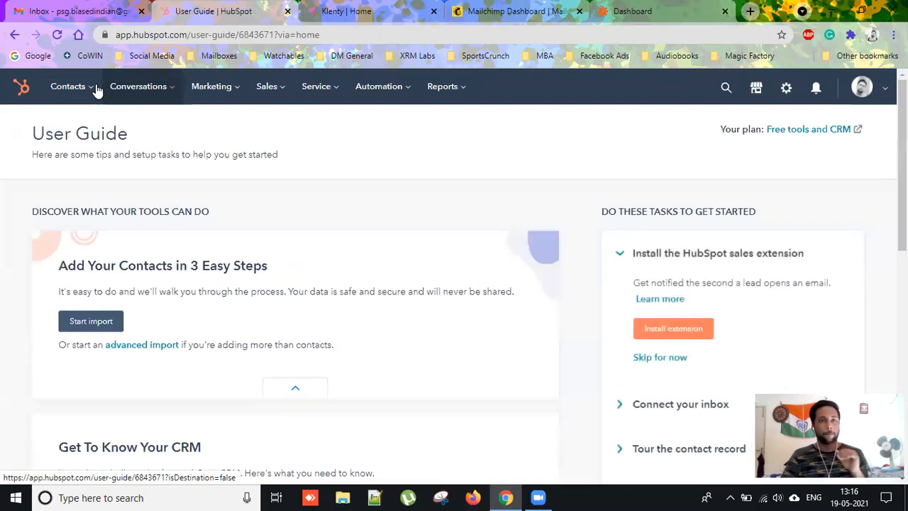
mouse_move(92, 87)
left_click(63, 256)
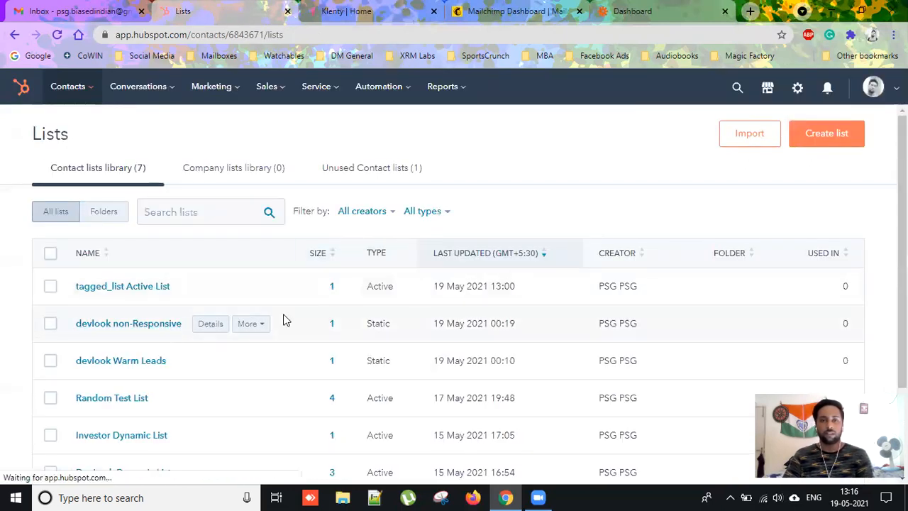
left_click(125, 286)
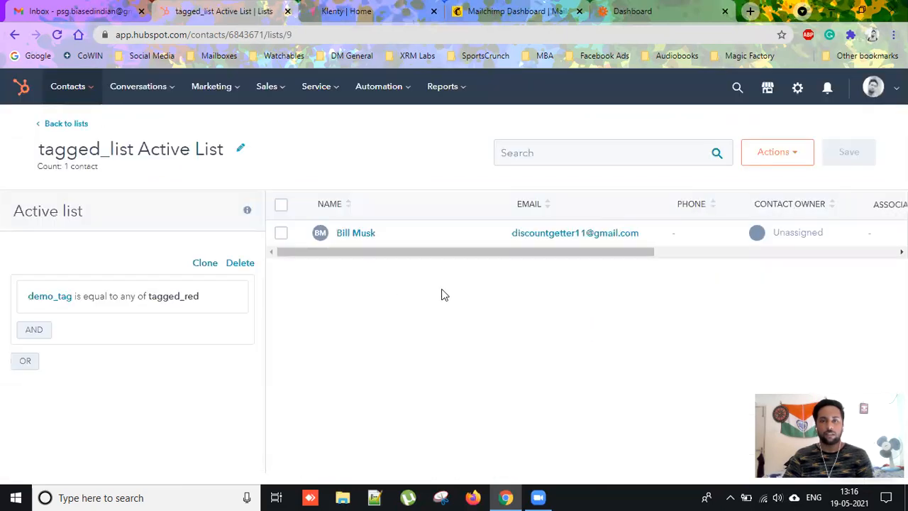
left_click(348, 16)
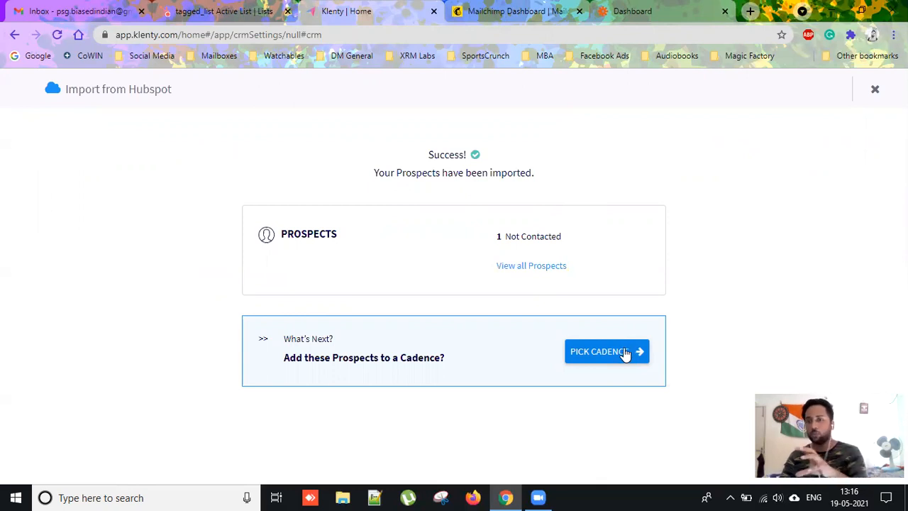
Add the imported prospect to the tagged_list Active Mailer List cadence with a chosen sender address and start it.
left_click(595, 355)
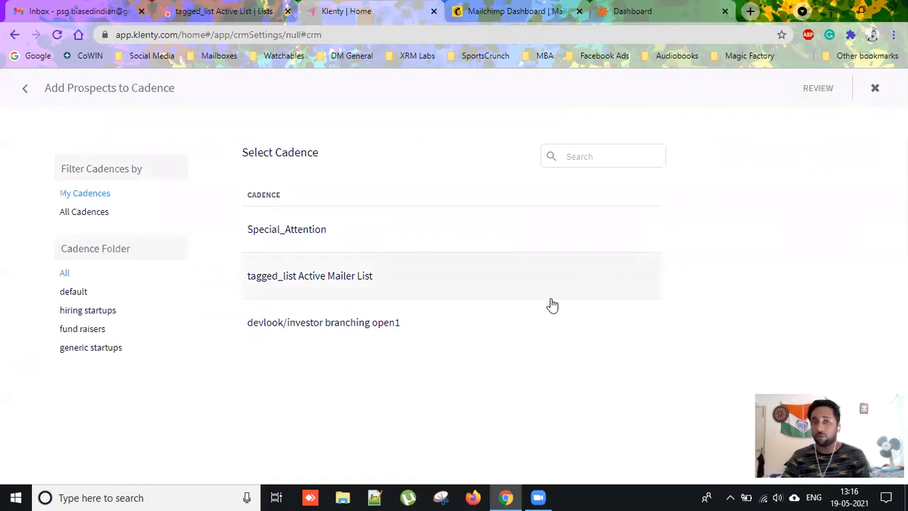
left_click(334, 283)
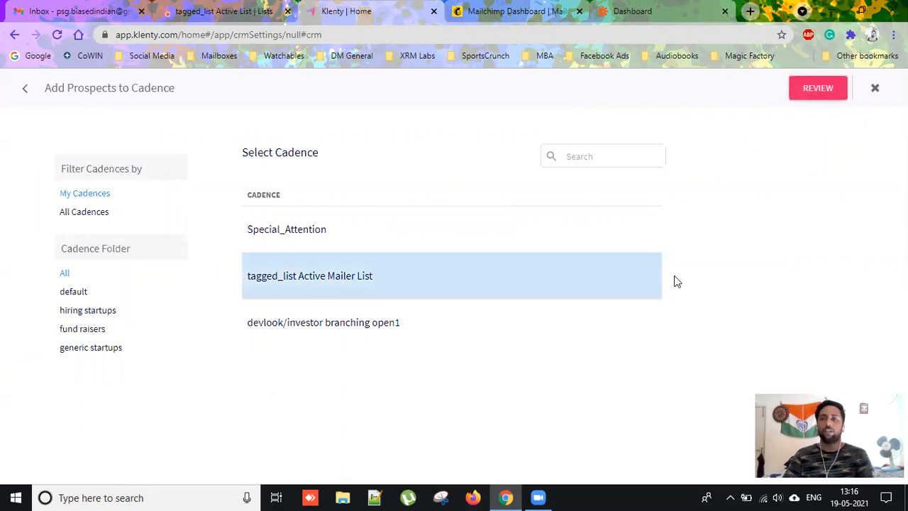
left_click(819, 89)
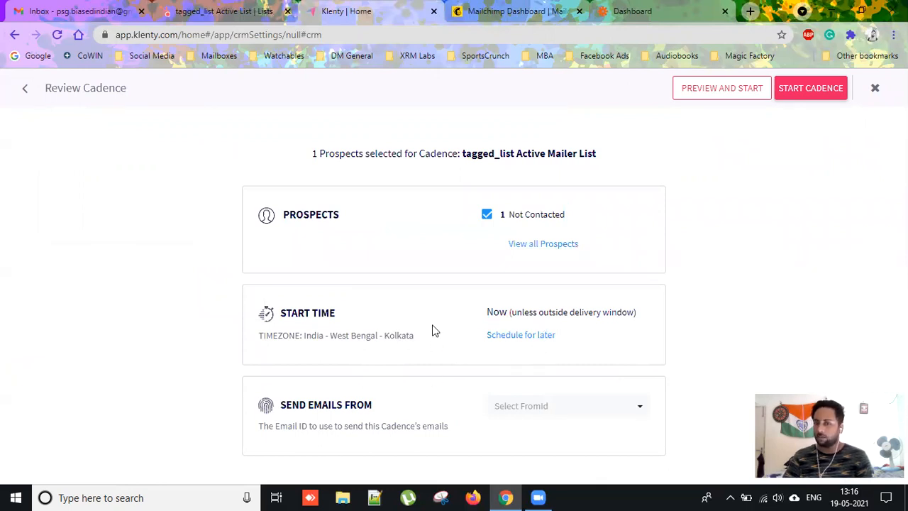
left_click(607, 411)
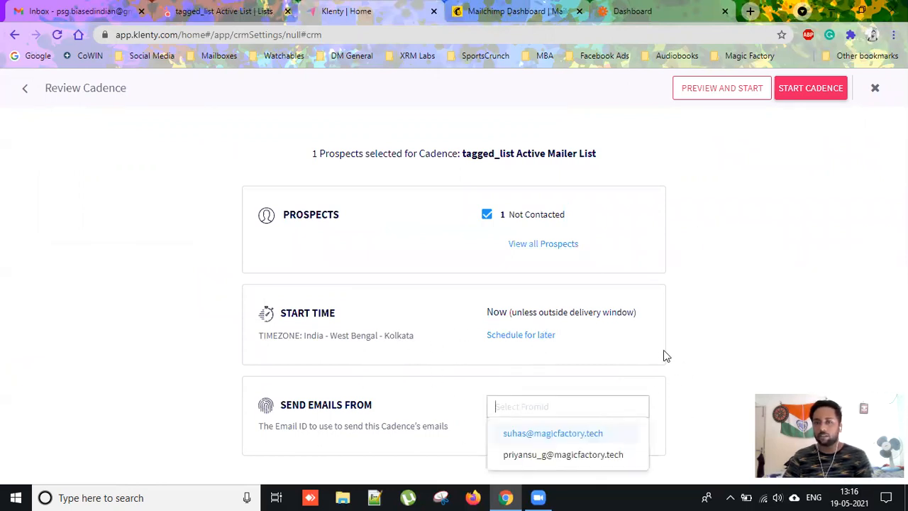
left_click(578, 454)
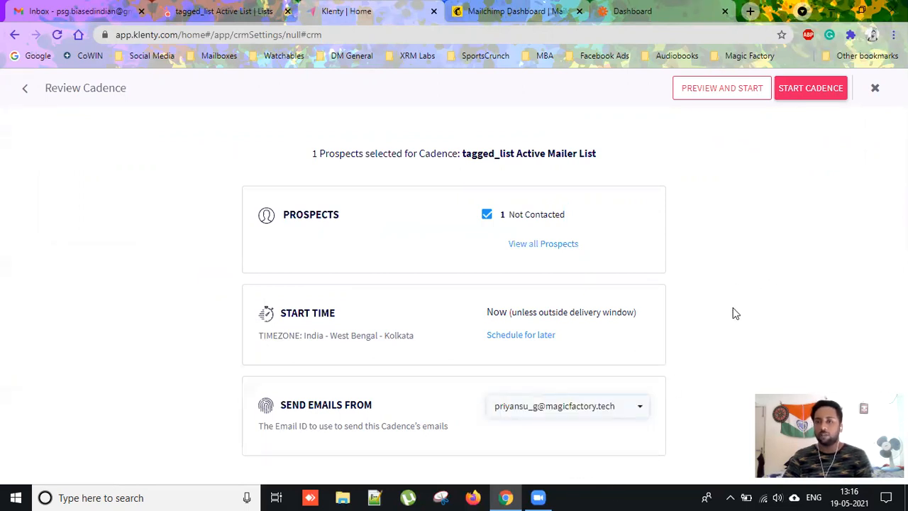
left_click(811, 90)
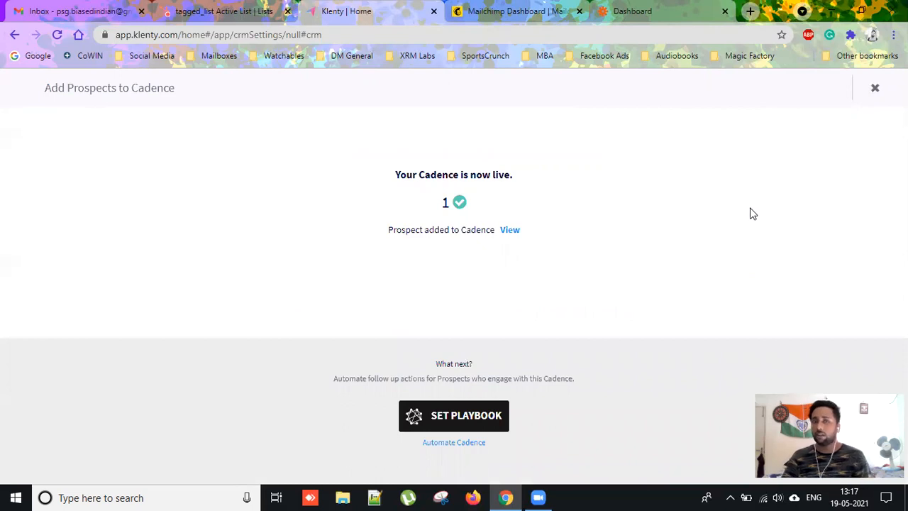
Check Mailchimp, Gmail's Social and Promotions categories, and HubSpot's tagged_list Active List before returning to Klenty.
left_click(515, 11)
left_click(105, 12)
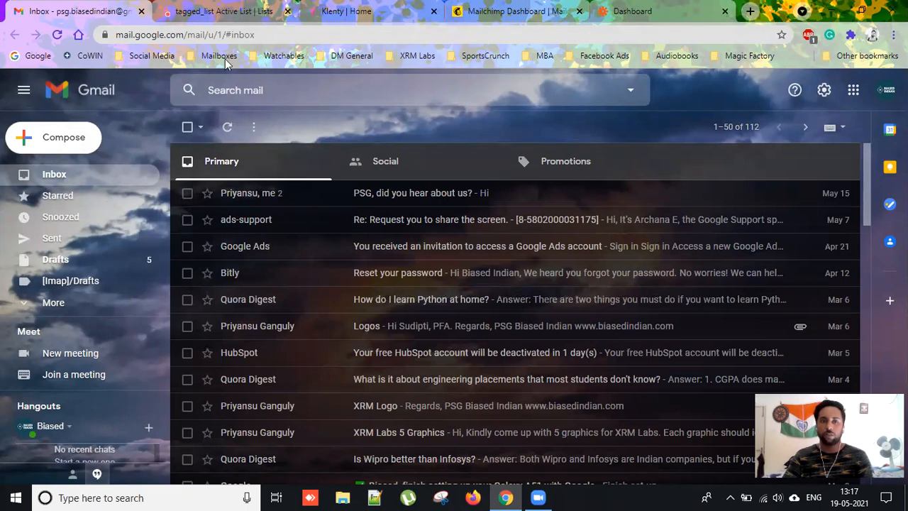
left_click(470, 173)
left_click(558, 166)
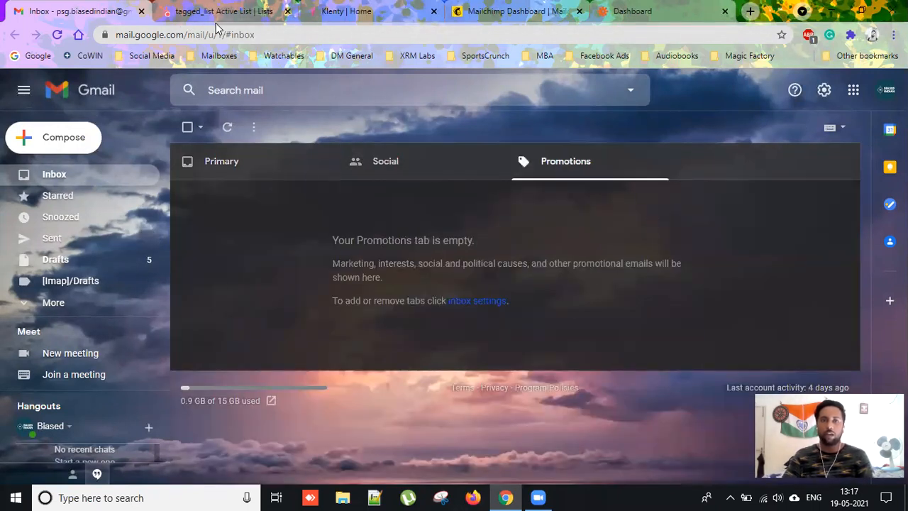
left_click(216, 12)
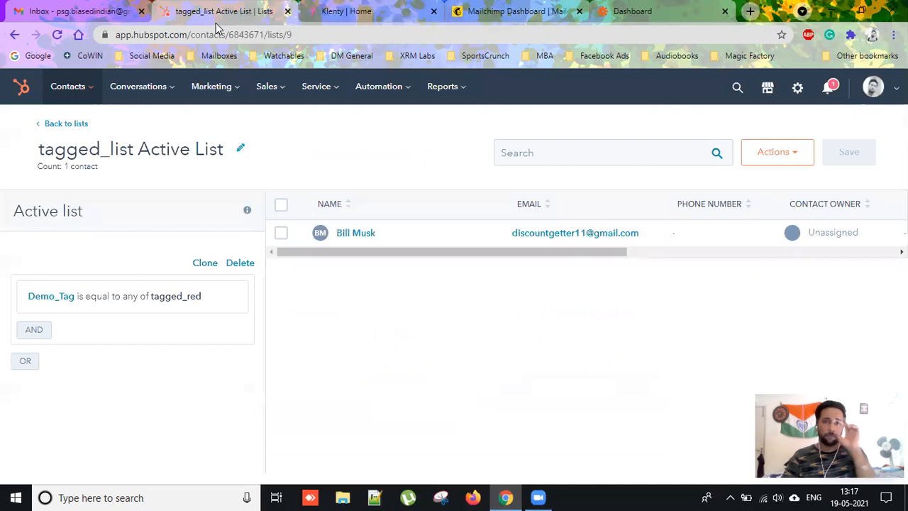
left_click(336, 23)
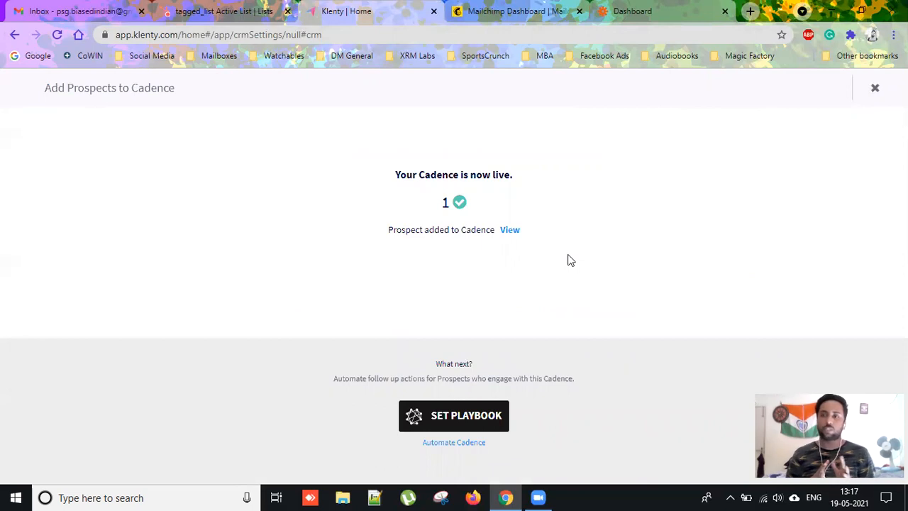
left_click(50, 13)
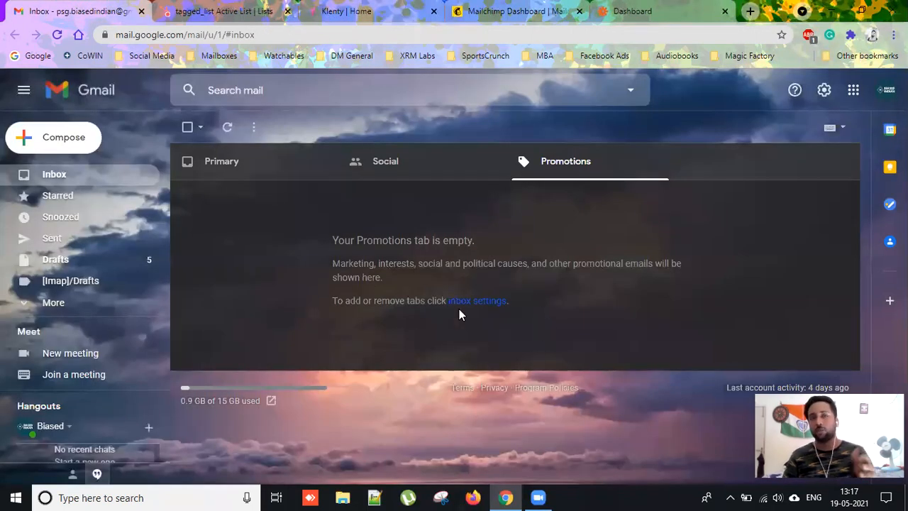
left_click(238, 13)
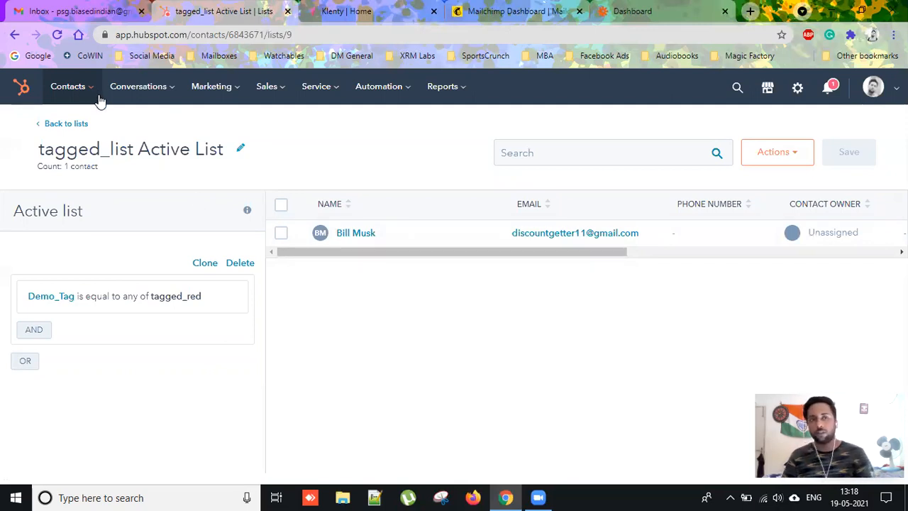
left_click(334, 12)
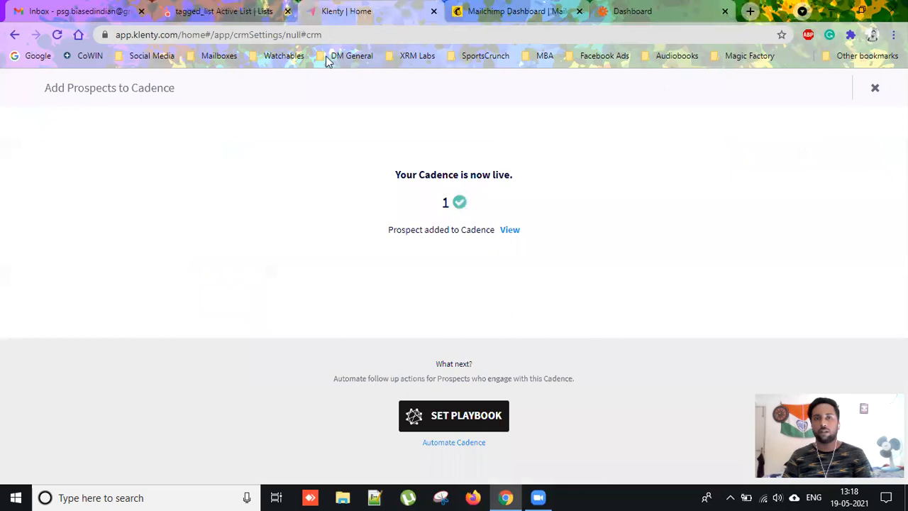
Close the cadence-live confirmation and review the Triggers table in the CRM settings.
left_click(874, 87)
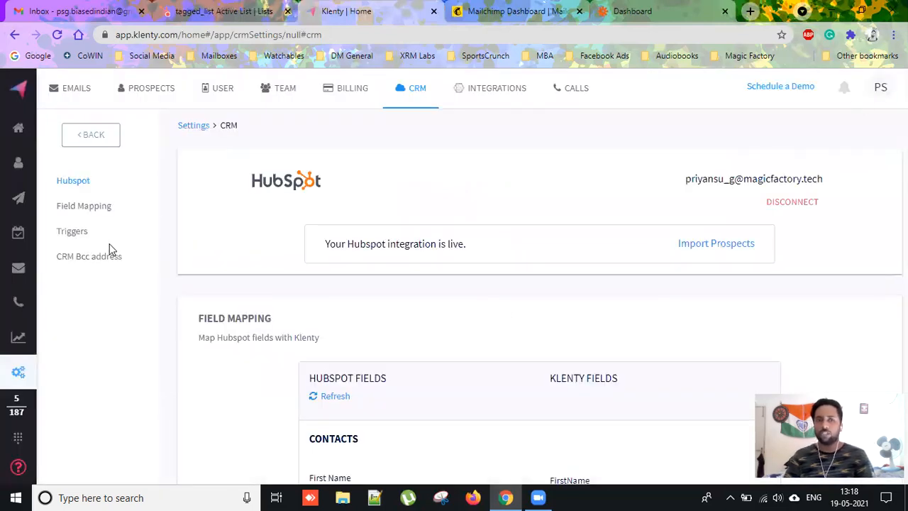
left_click(73, 232)
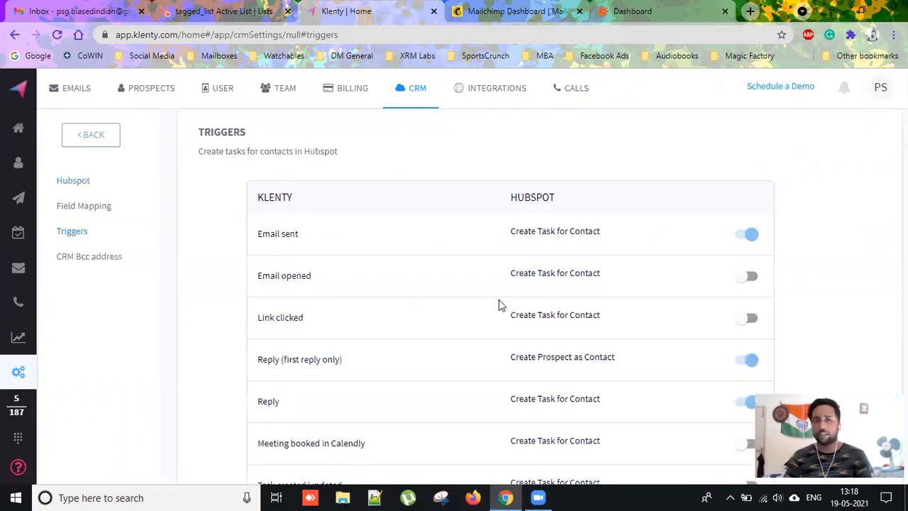
scroll(836, 239, "down", 1)
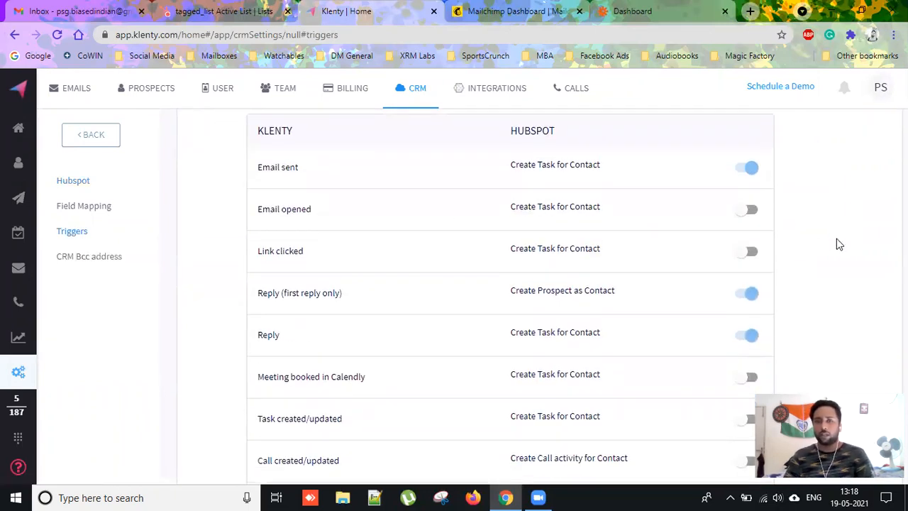
scroll(793, 332, "down", 1)
scroll(801, 340, "down", 3)
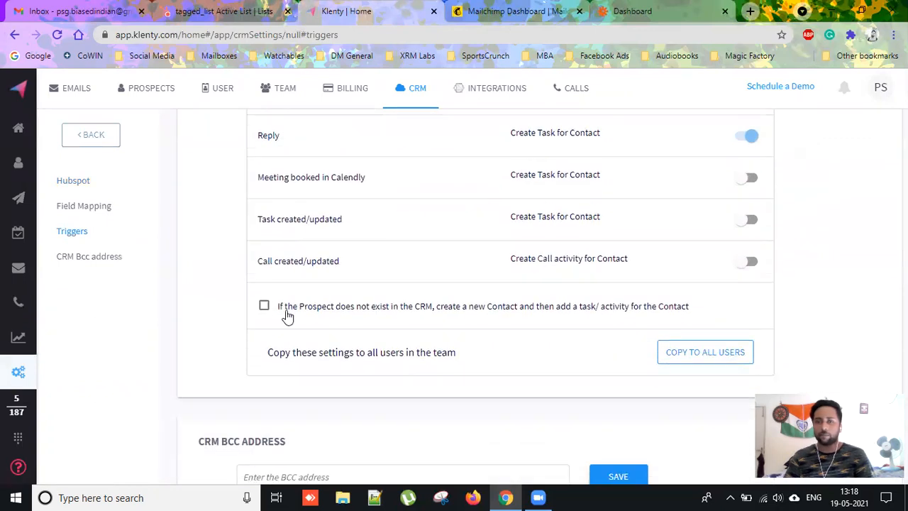
scroll(546, 317, "up", 2)
scroll(546, 317, "up", 3)
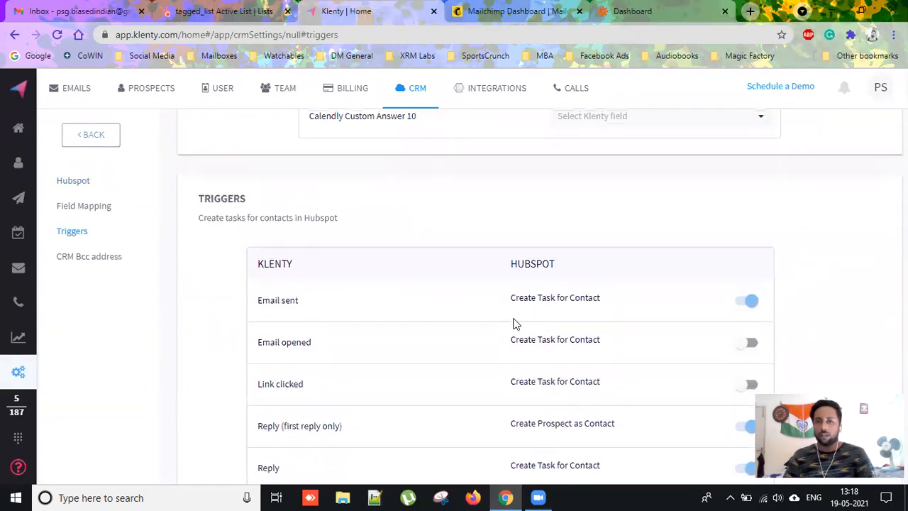
scroll(516, 323, "down", 1)
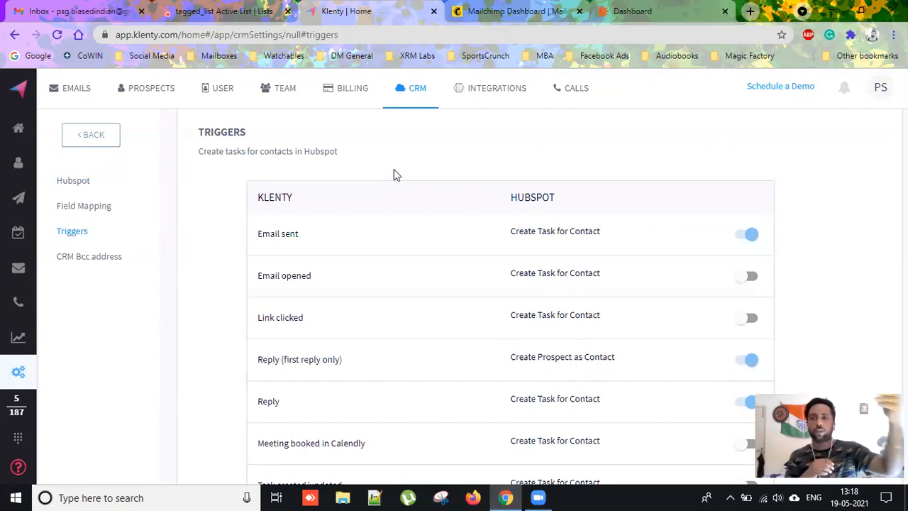
Compare the contact's HubSpot record with Klenty's trigger settings, ending on the HubSpot contact.
left_click(168, 16)
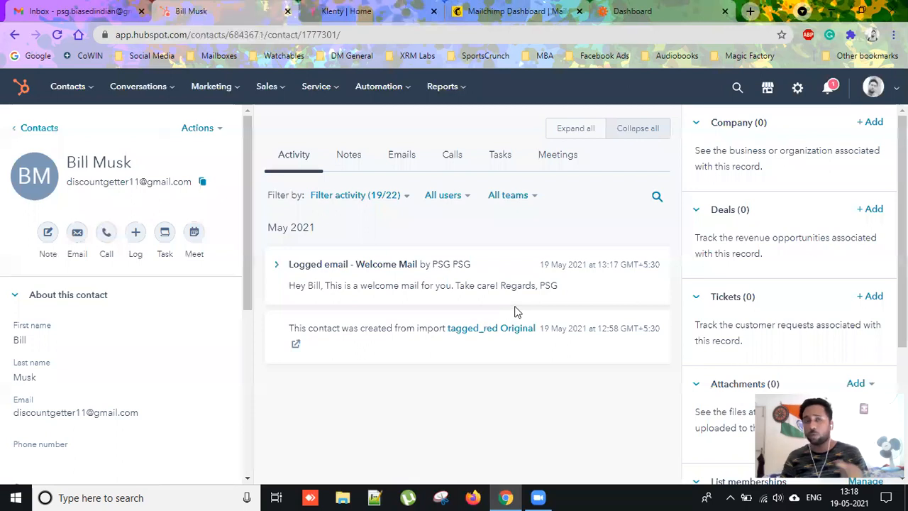
left_click(323, 11)
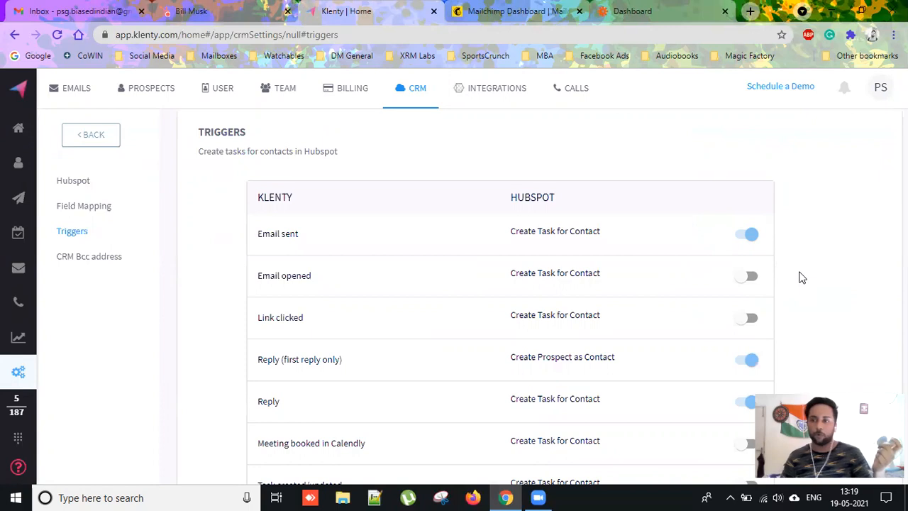
scroll(800, 277, "down", 1)
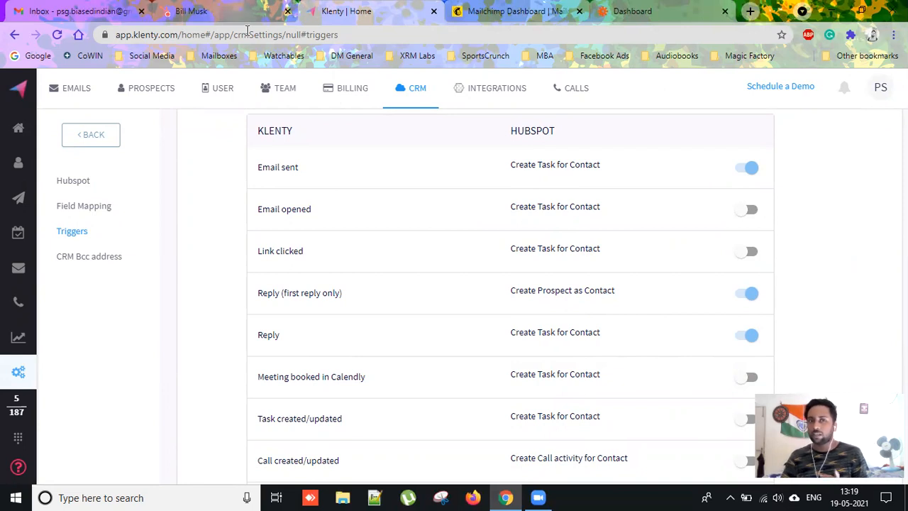
left_click(234, 8)
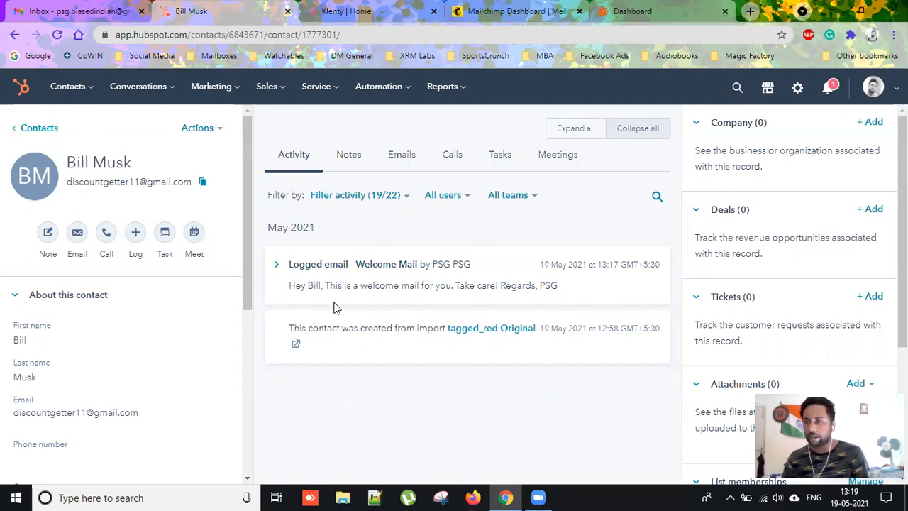
Switch on Klenty's Email opened trigger so opened emails create a HubSpot contact task.
left_click(311, 21)
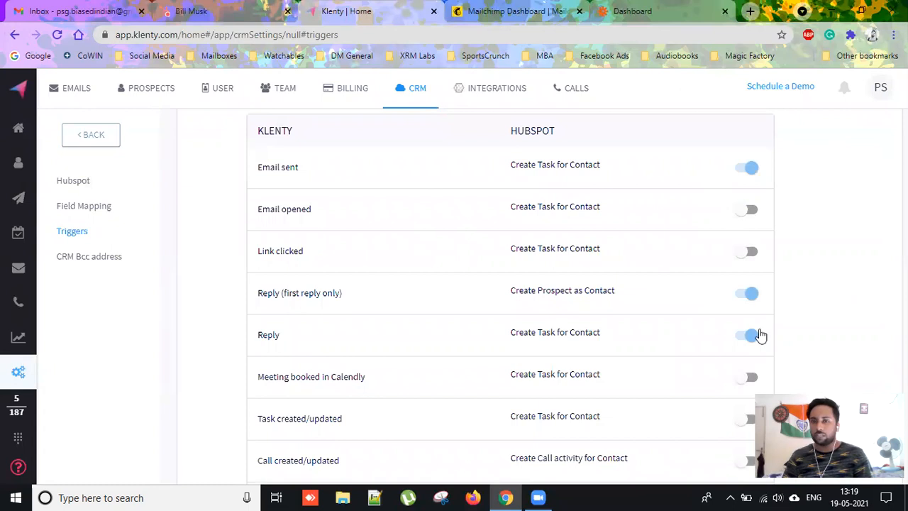
scroll(818, 298, "down", 2)
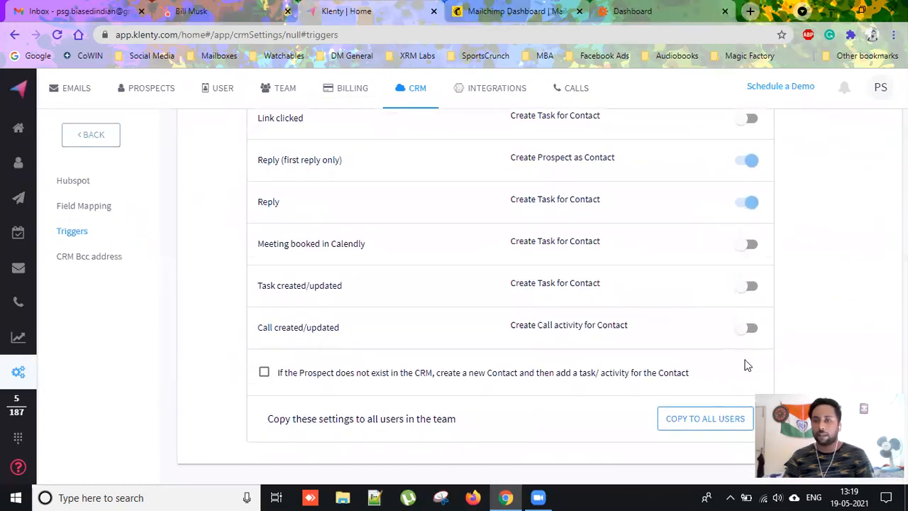
scroll(814, 252, "up", 2)
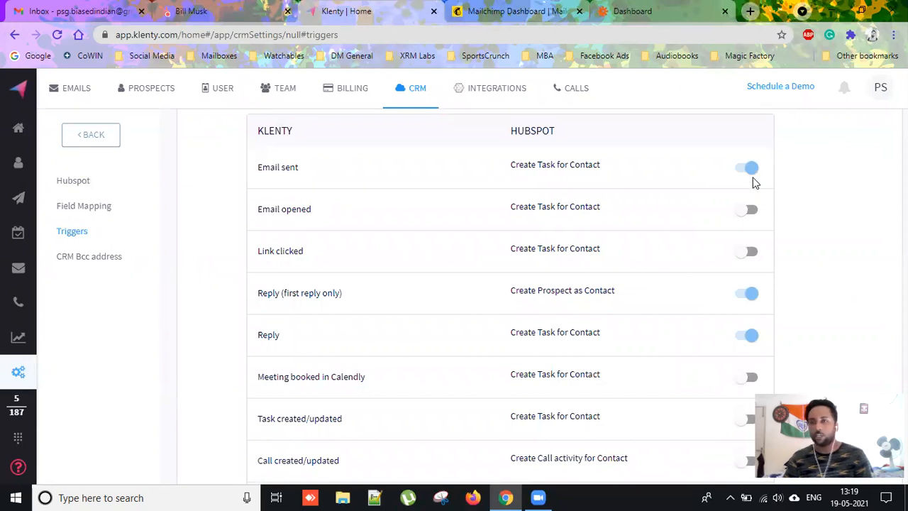
scroll(790, 192, "down", 1)
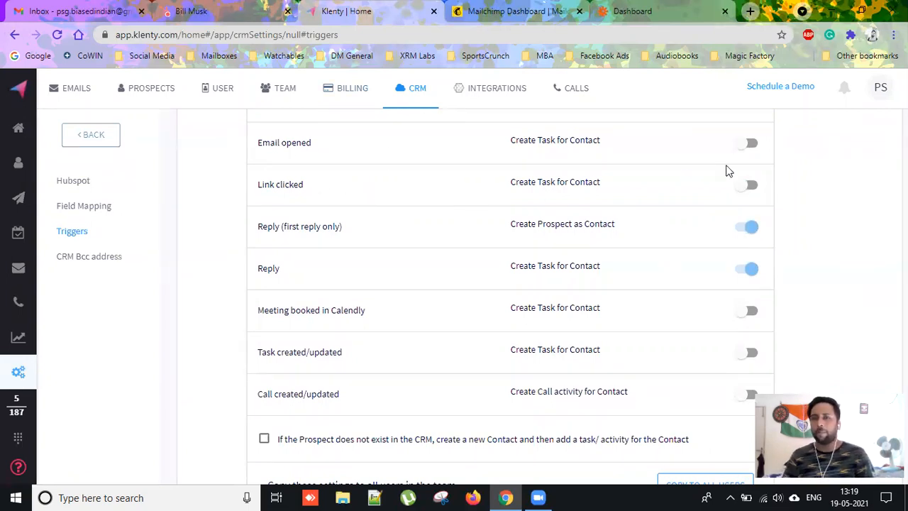
left_click(752, 144)
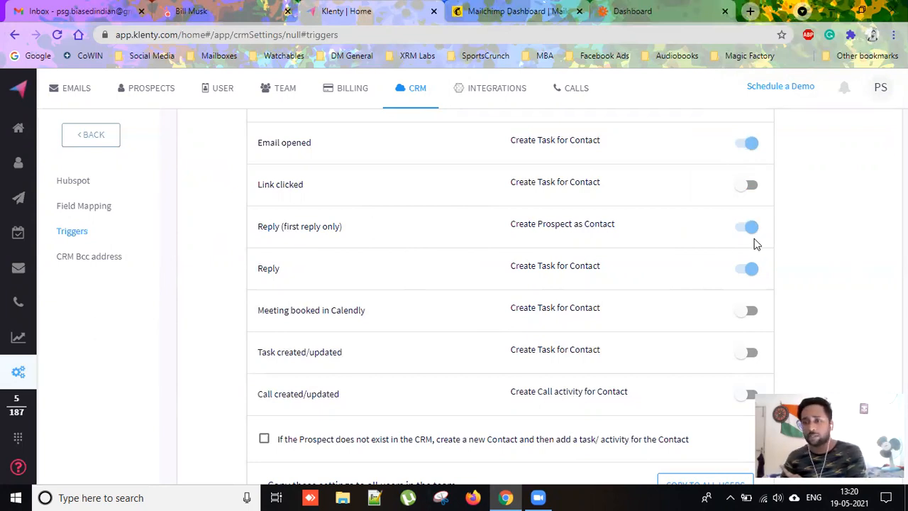
mouse_move(19, 270)
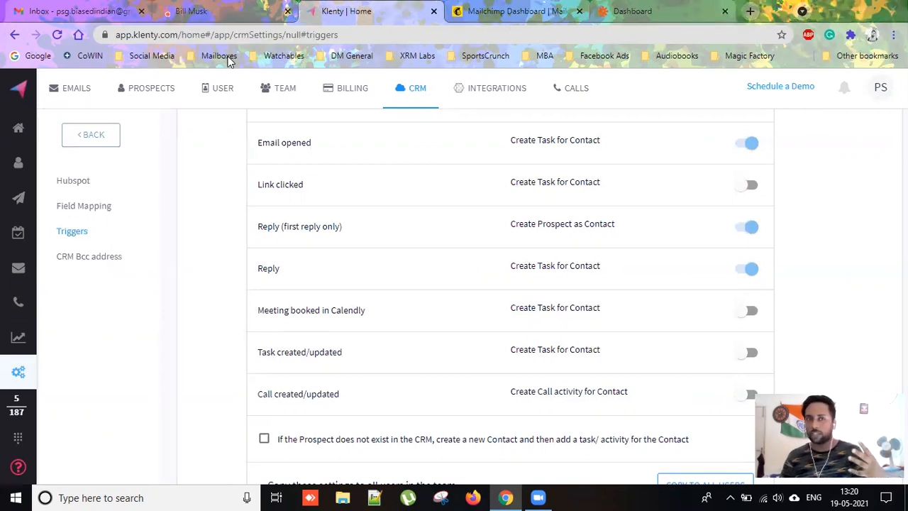
left_click(227, 10)
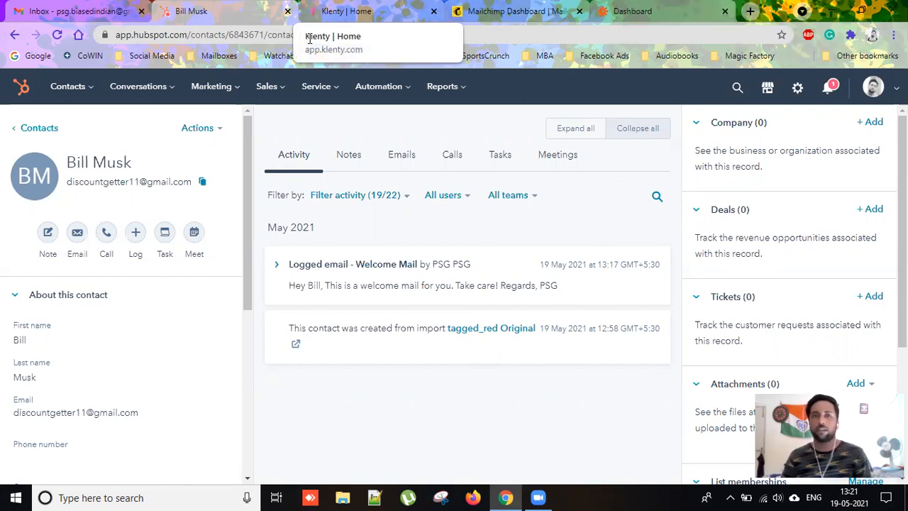
left_click(333, 12)
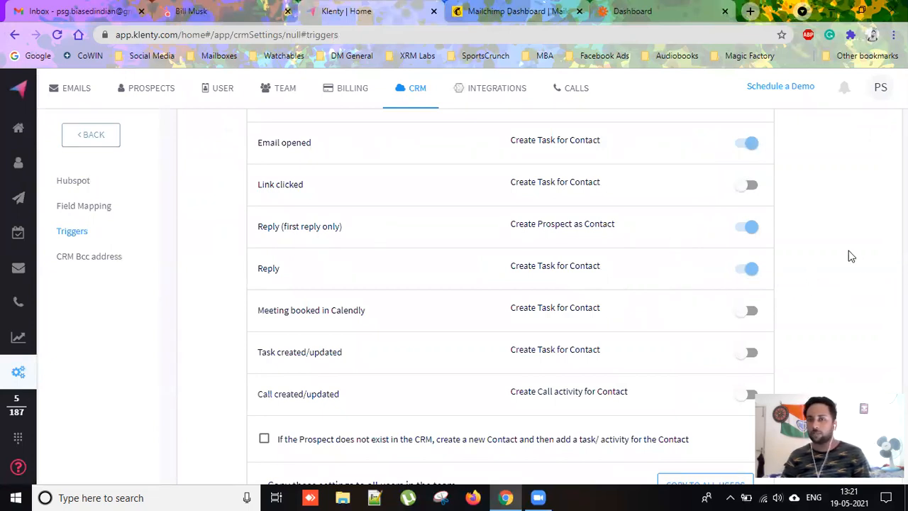
scroll(700, 290, "down", 1)
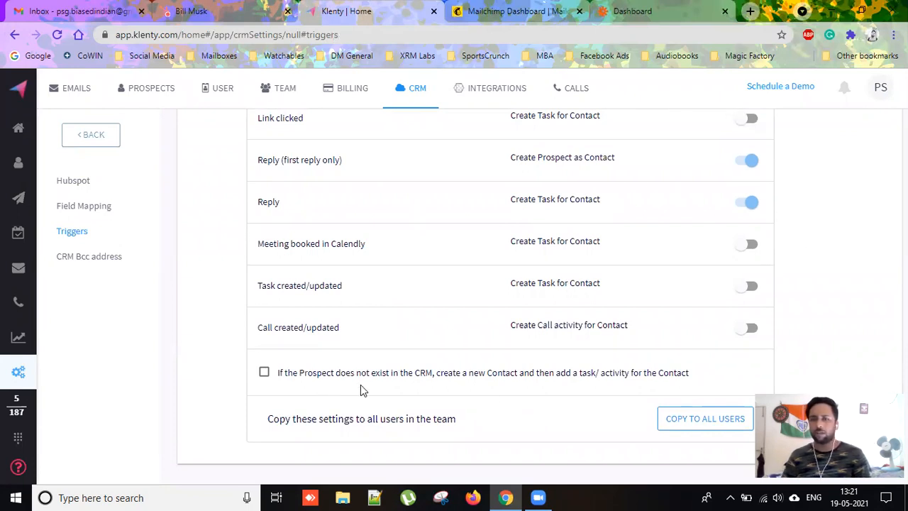
scroll(699, 290, "up", 5)
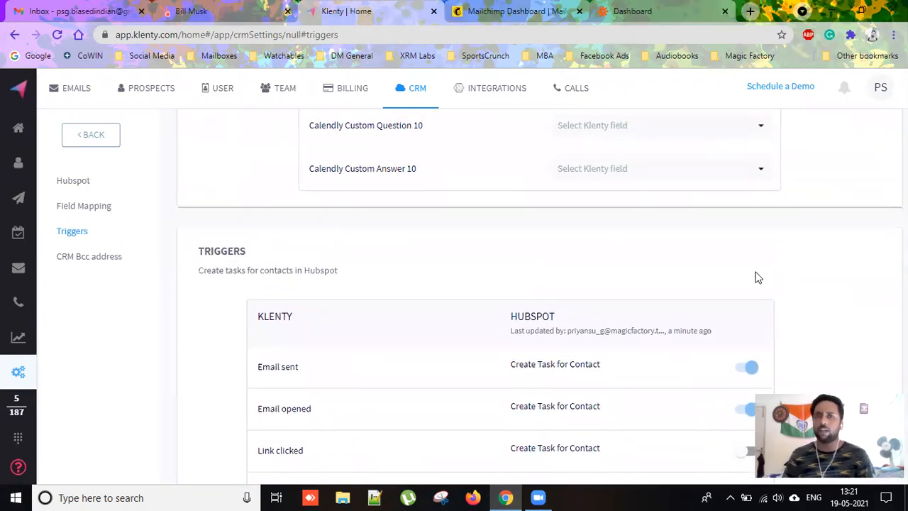
scroll(450, 268, "up", 2)
scroll(670, 365, "up", 7)
scroll(671, 366, "up", 15)
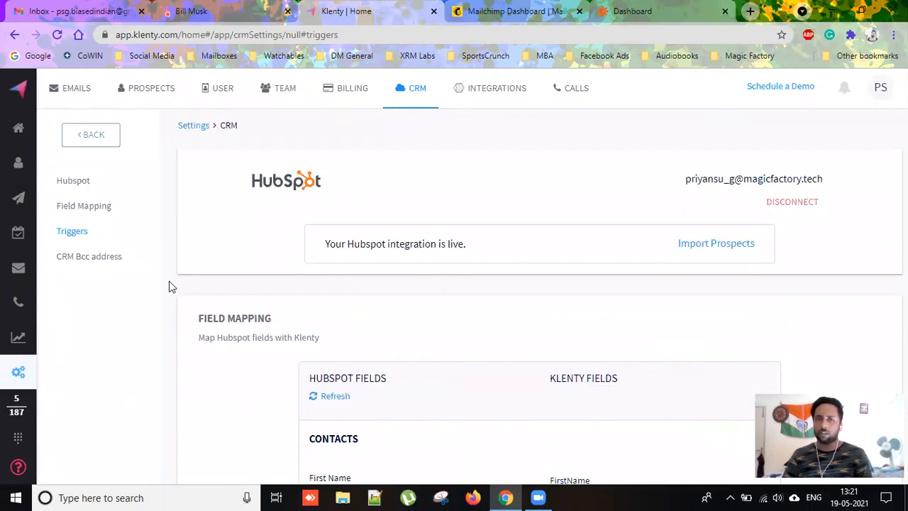
Review the HubSpot Contacts field mappings, e.g. Mobile Phone Number to Phone, Website URL to CompanyDomain.
scroll(254, 263, "down", 1)
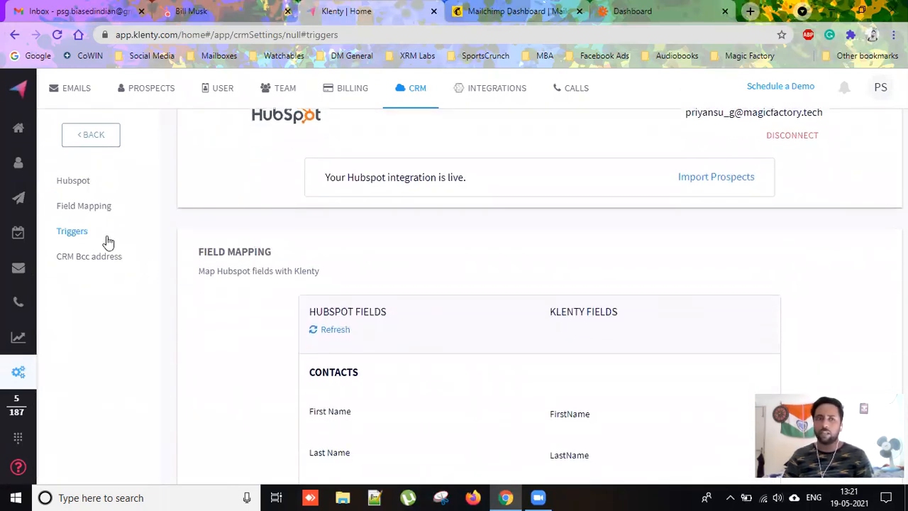
left_click(83, 206)
scroll(683, 241, "down", 2)
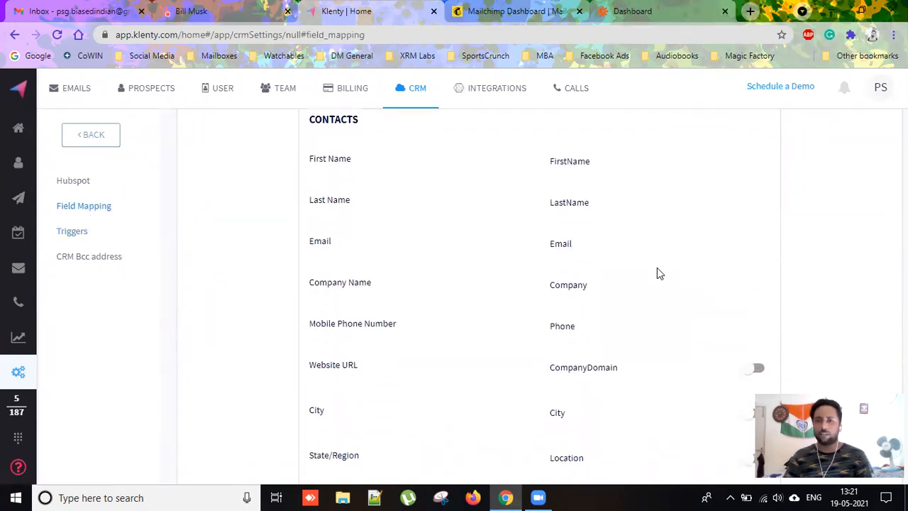
scroll(656, 290, "down", 1)
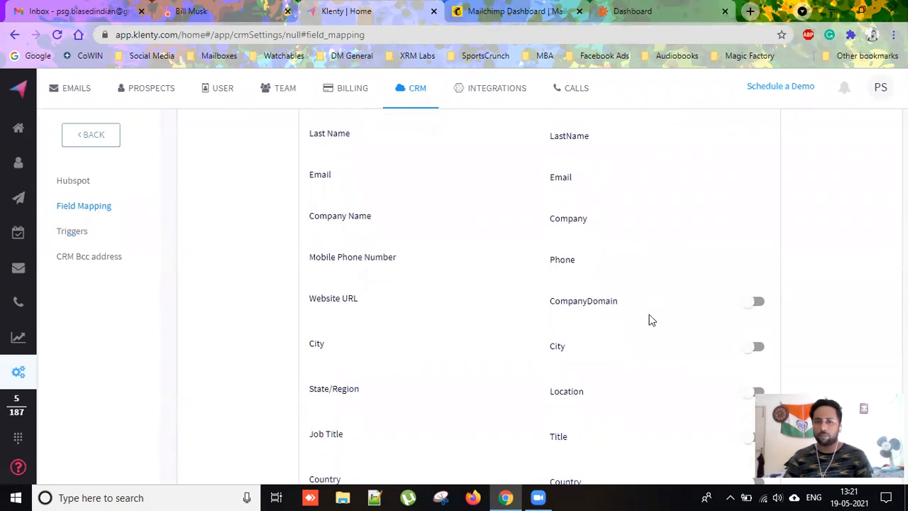
scroll(505, 330, "up", 2)
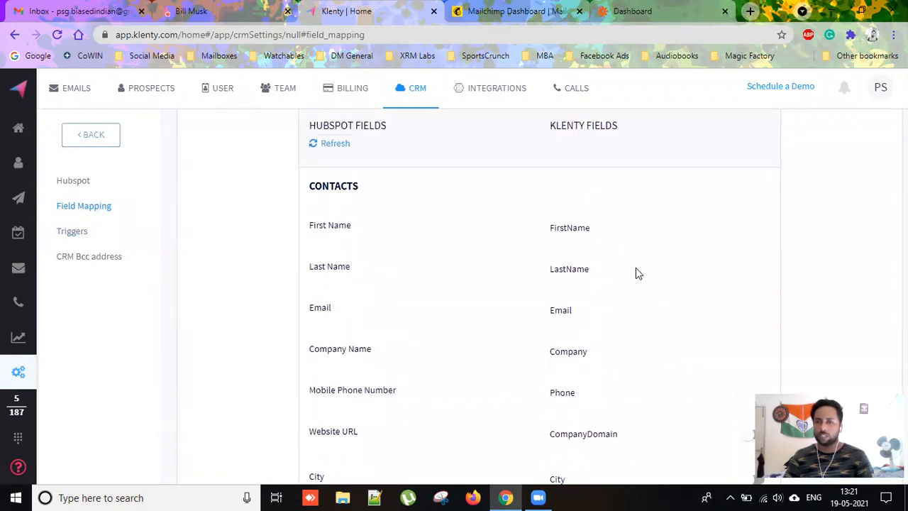
scroll(804, 287, "down", 4)
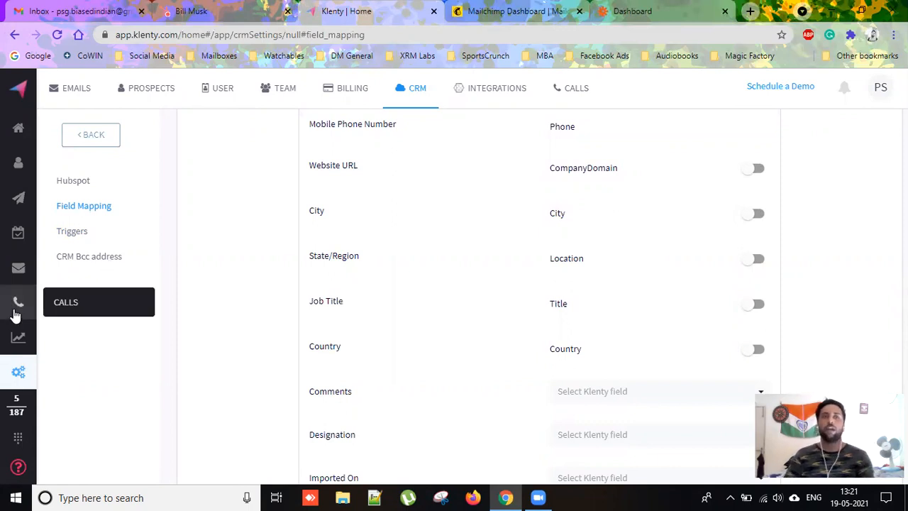
mouse_move(6, 184)
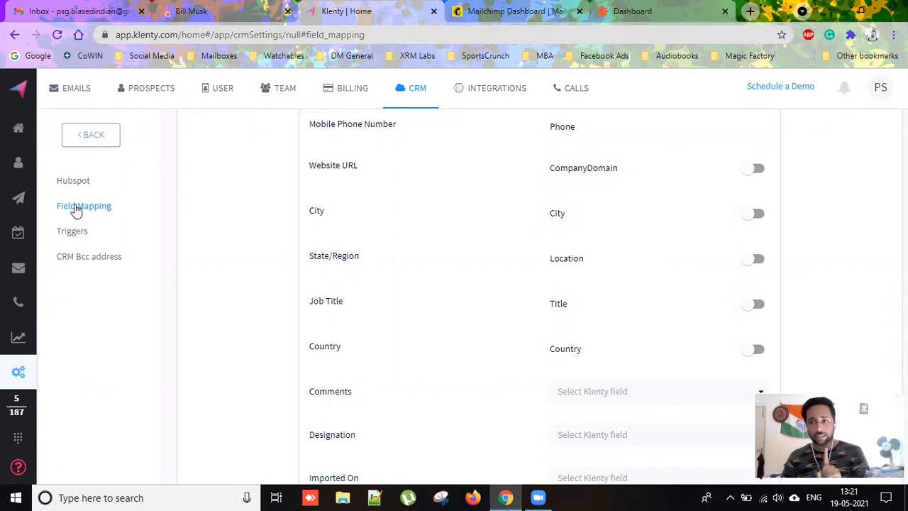
mouse_move(11, 164)
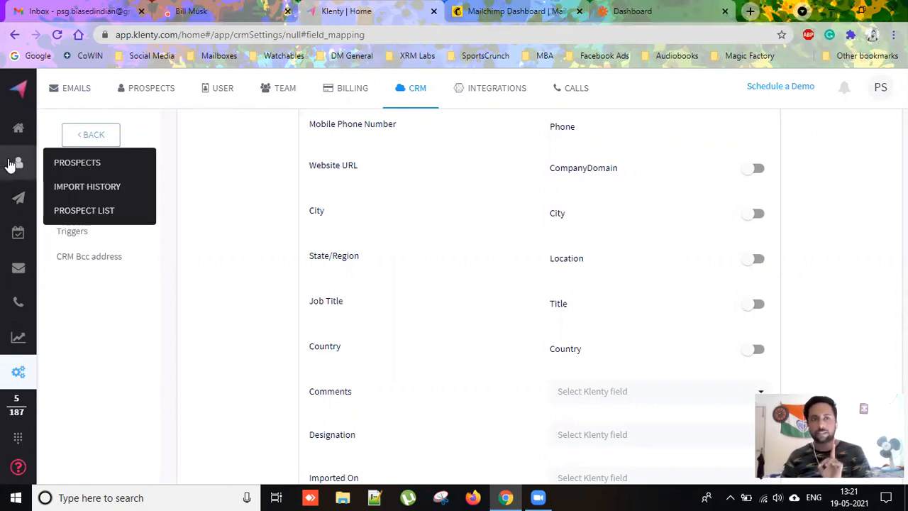
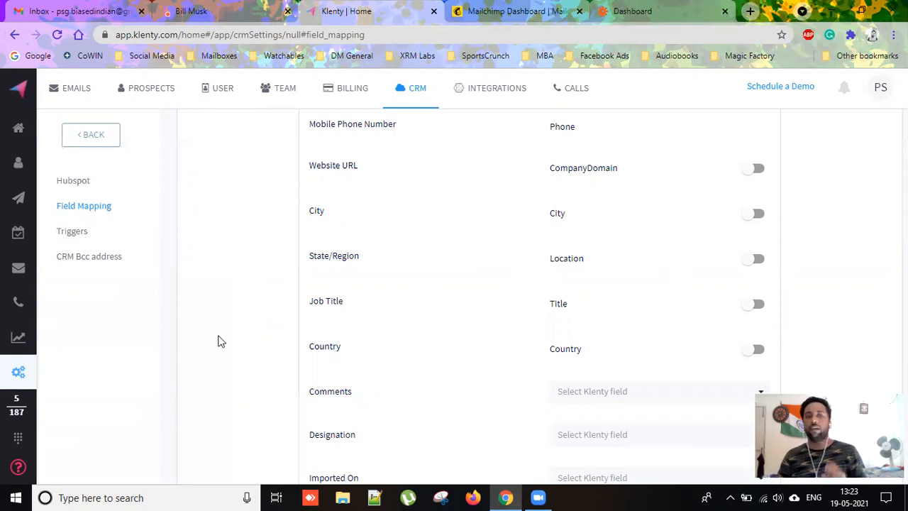
Enable Auto Import for the HubSpot tagged_list Active List in Klenty's Import History and confirm.
mouse_move(8, 173)
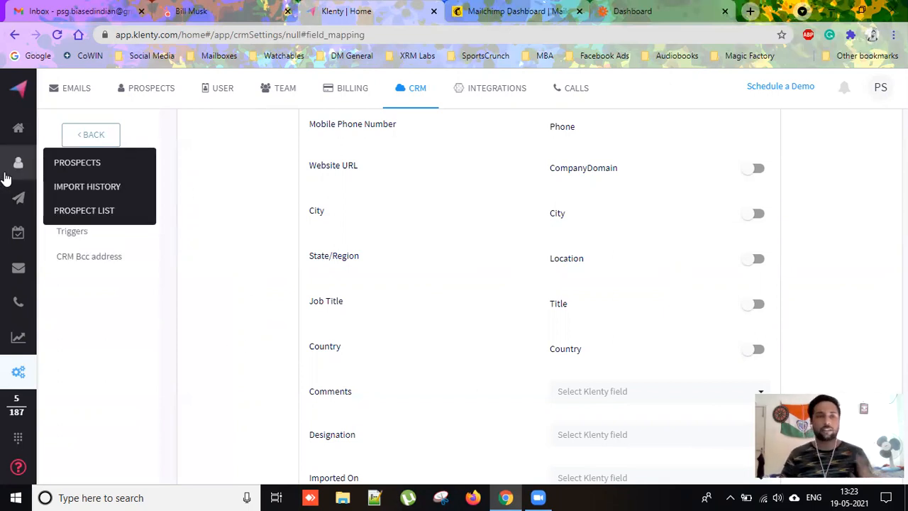
left_click(68, 187)
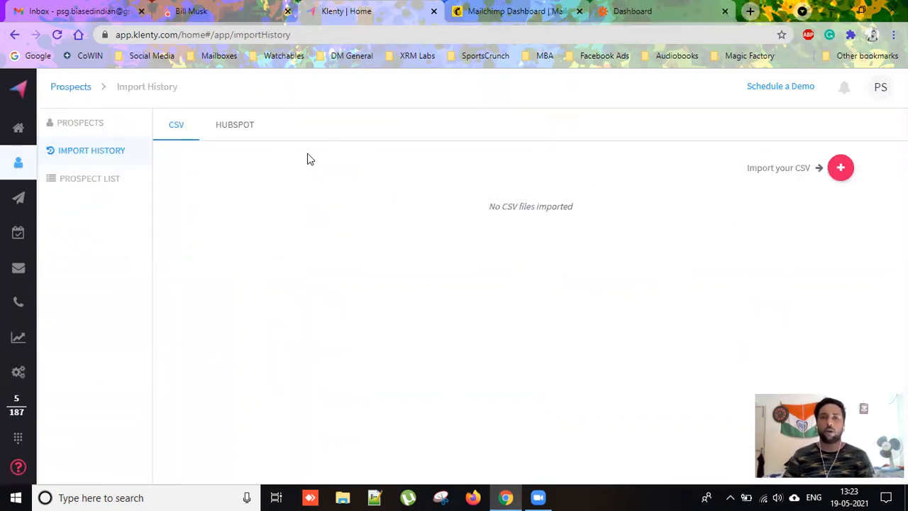
left_click(236, 125)
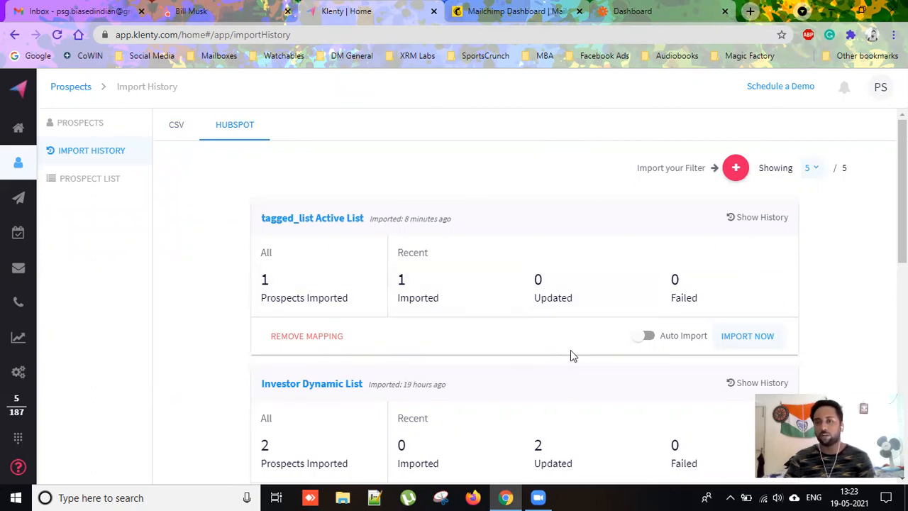
left_click(644, 336)
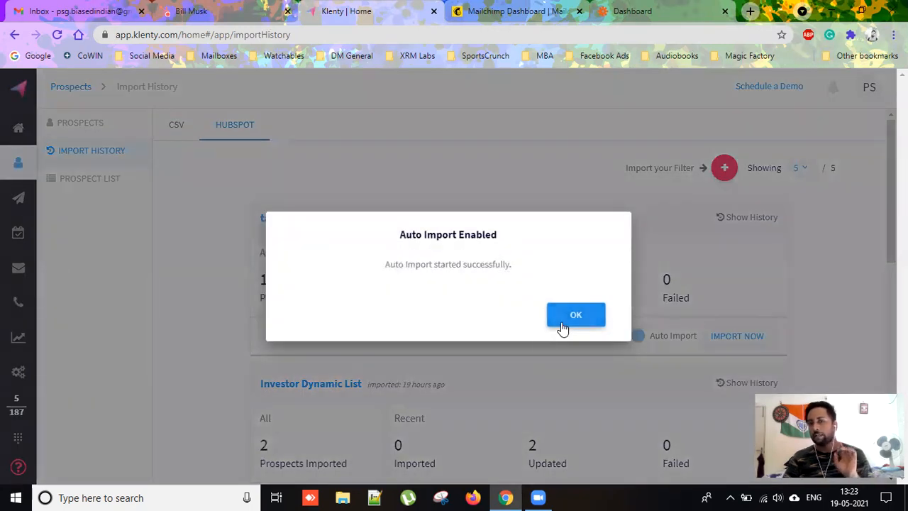
left_click(562, 324)
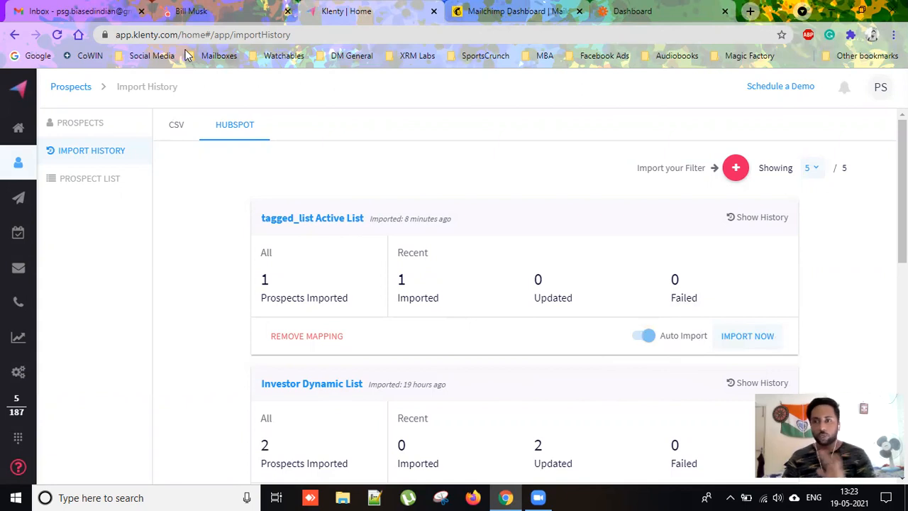
In HubSpot, start a new contacts import from a file on the computer.
left_click(190, 11)
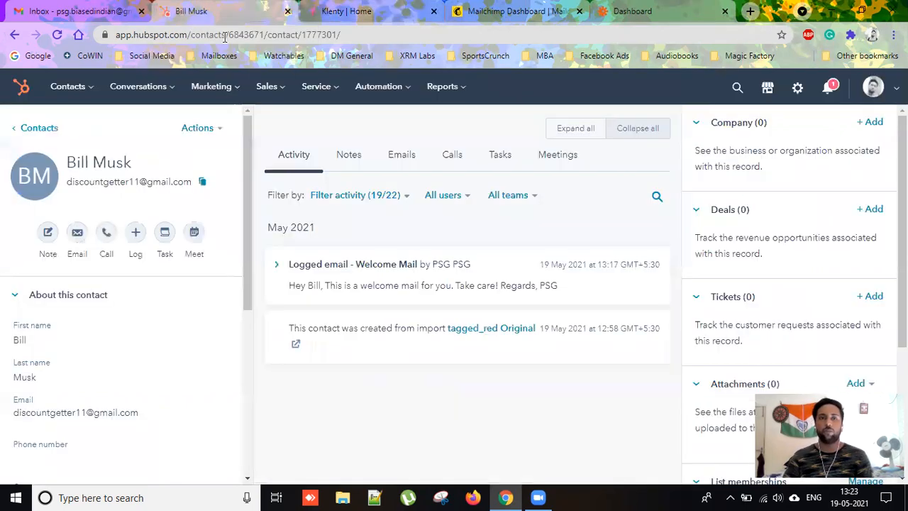
mouse_move(89, 94)
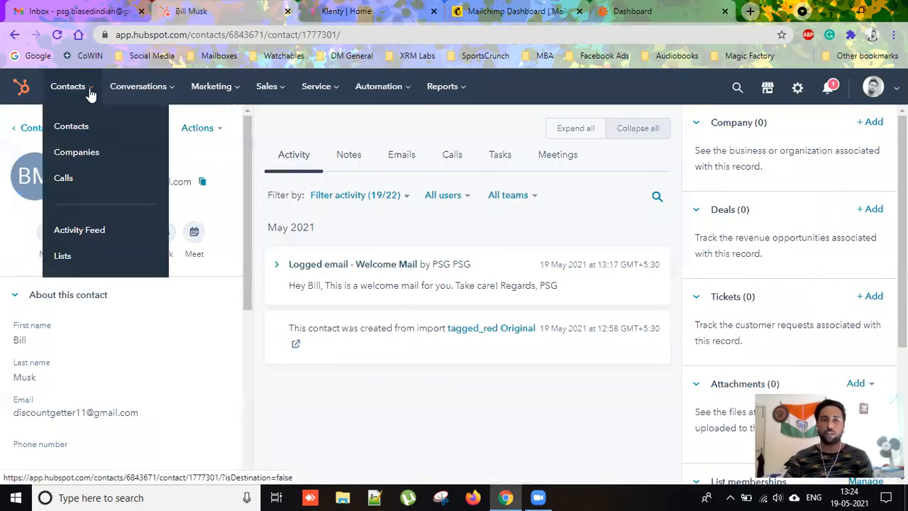
left_click(92, 130)
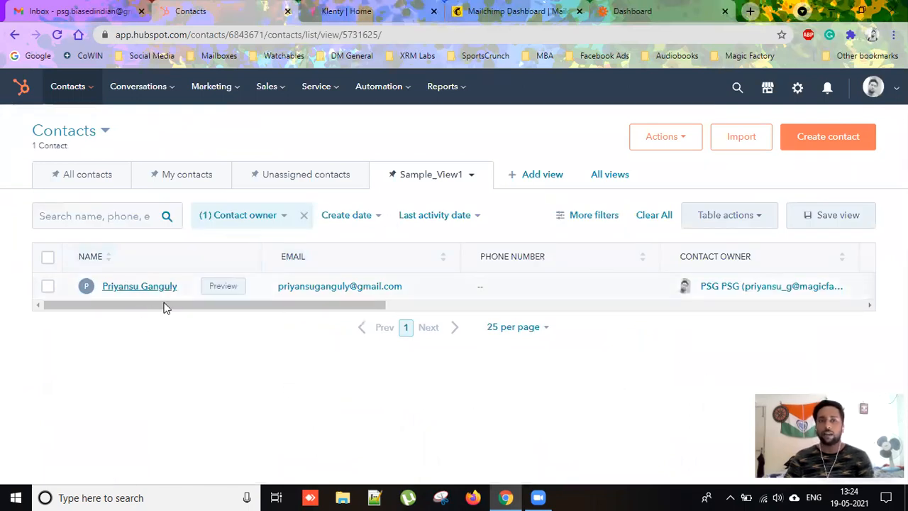
left_click(738, 143)
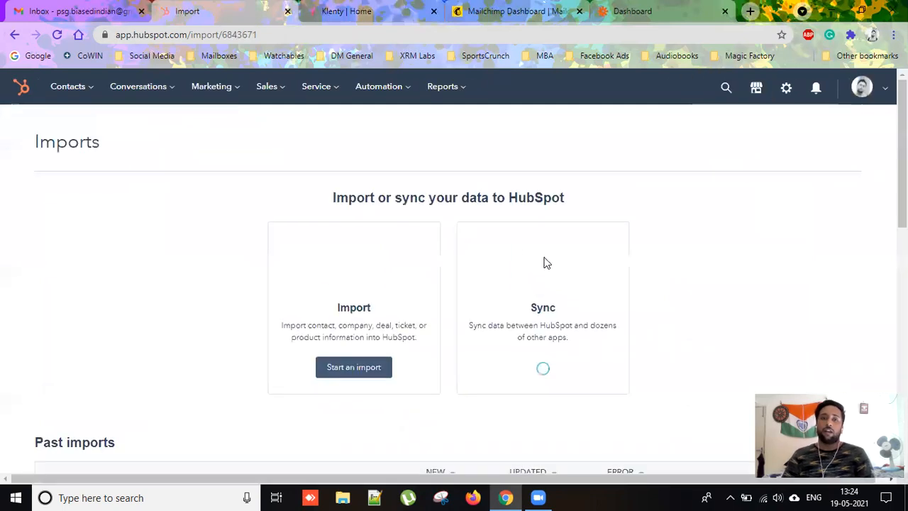
left_click(373, 370)
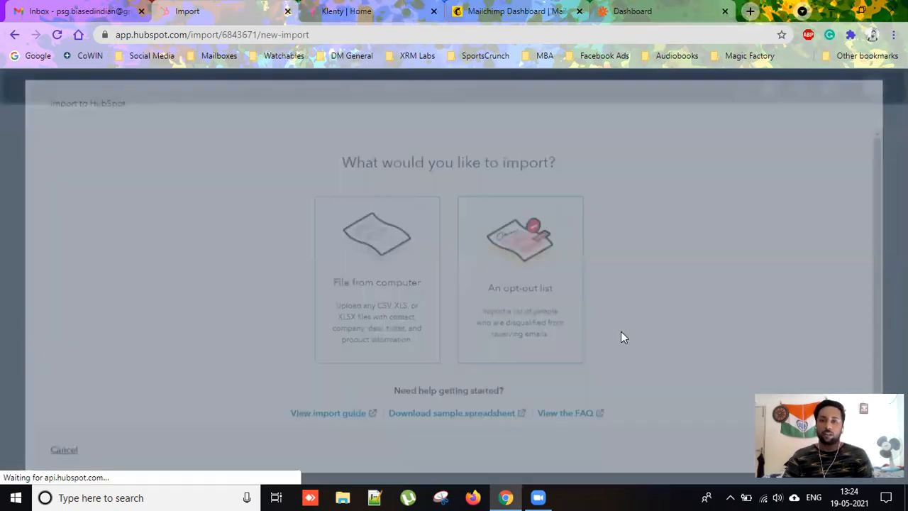
left_click(390, 300)
scroll(671, 366, "down", 1)
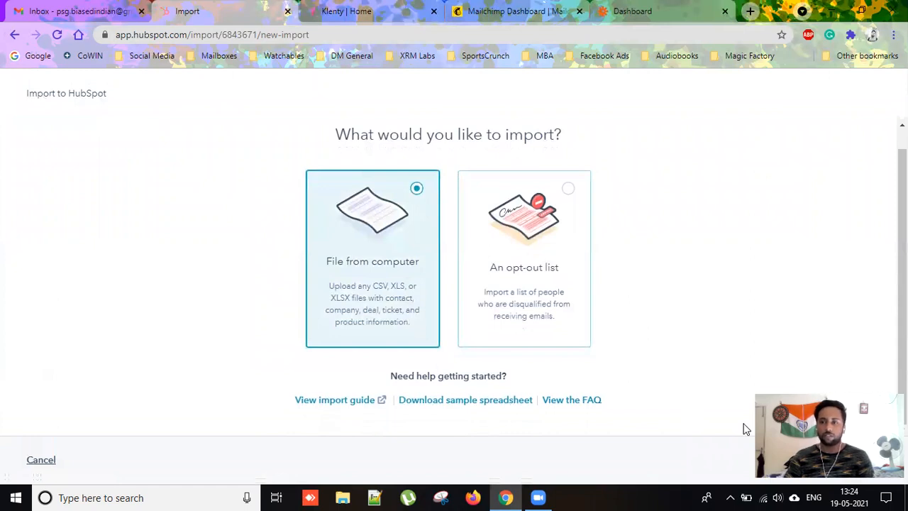
left_click(381, 352)
Choose one file, one object type (Contacts), and attach tagged_red Add-on.xlsx.
left_click(854, 460)
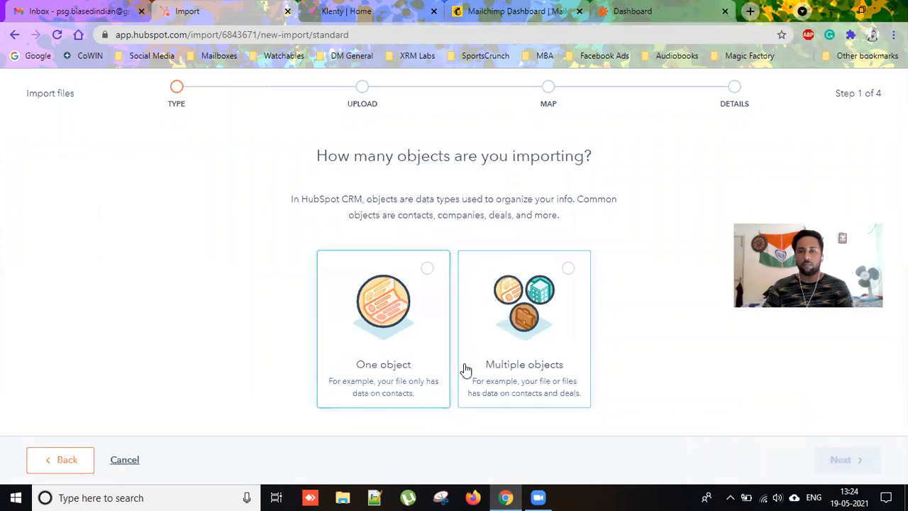
left_click(442, 369)
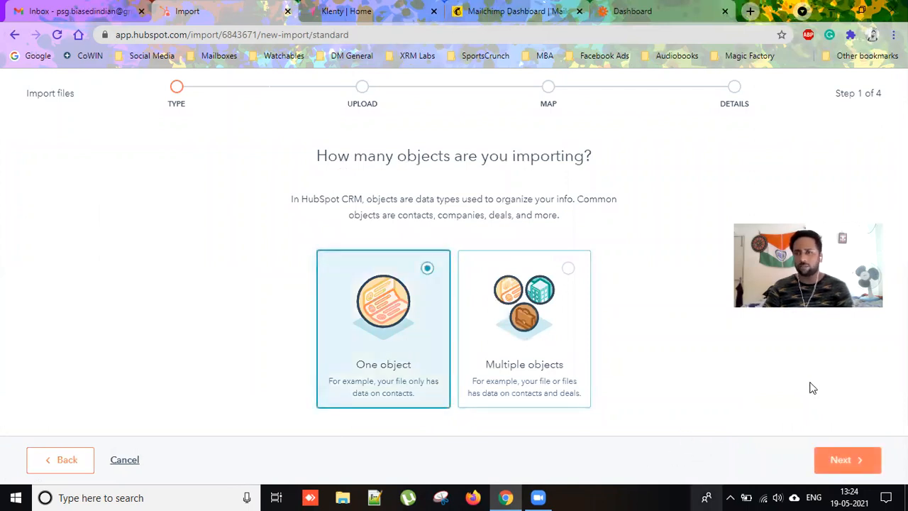
left_click(844, 460)
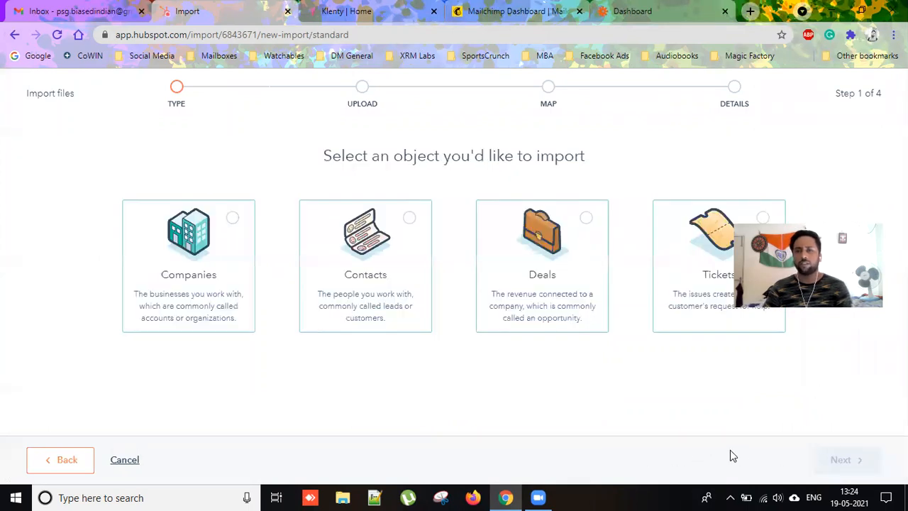
left_click(357, 277)
left_click(846, 459)
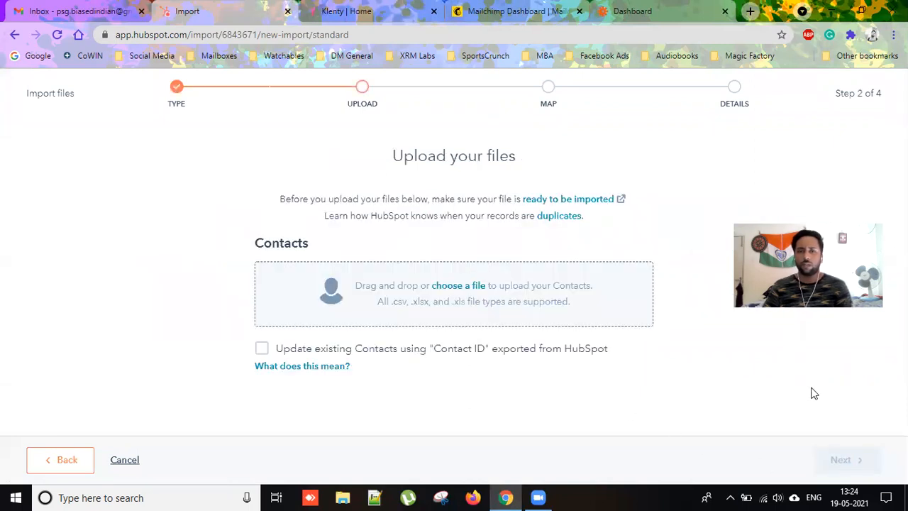
left_click(460, 286)
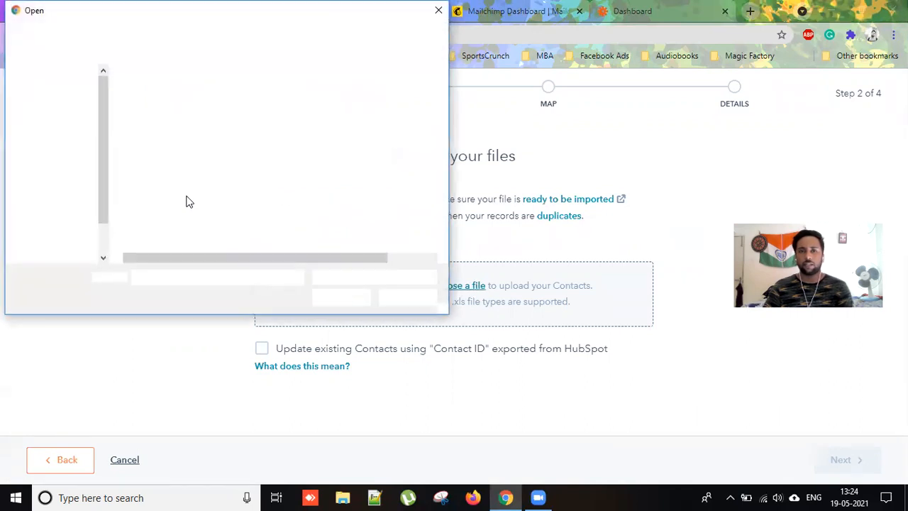
left_click(200, 93)
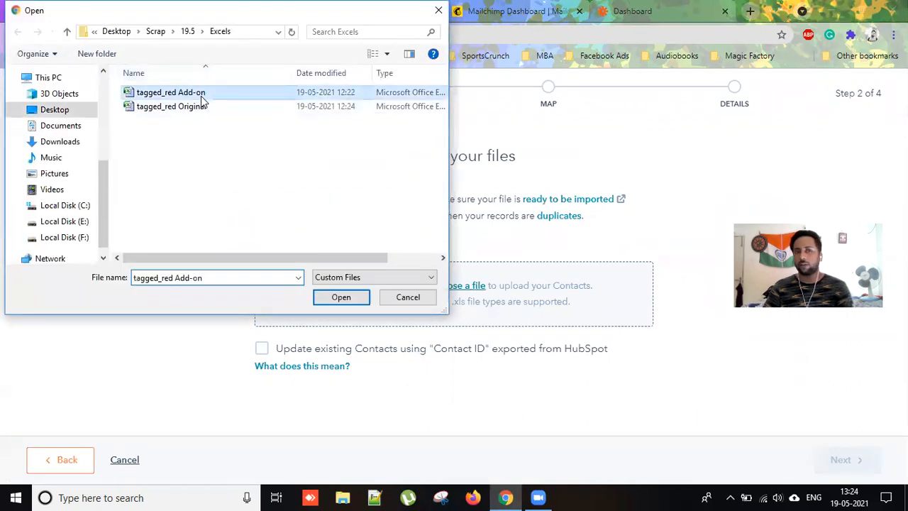
left_click(343, 298)
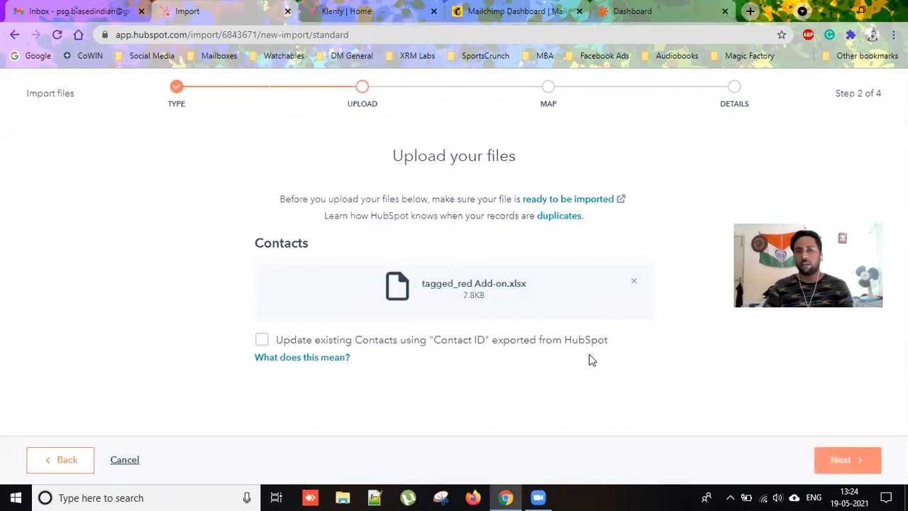
Map the file's Tag column to the Demo_Tag property.
left_click(834, 458)
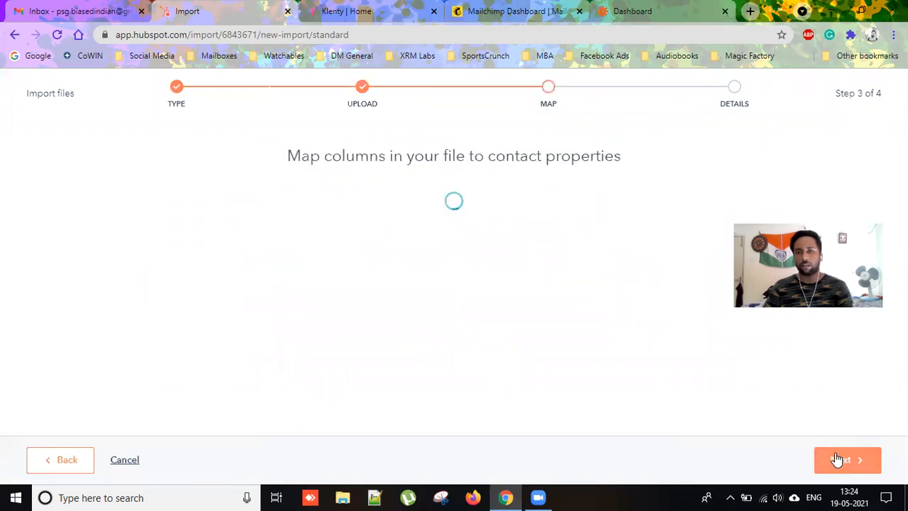
scroll(713, 377, "down", 2)
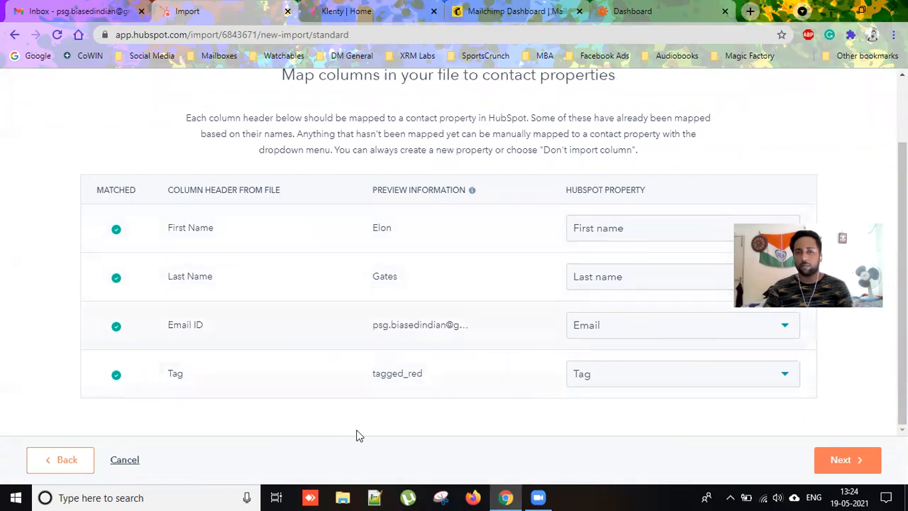
left_click(715, 374)
type("T")
key("BackSpace")
type("Demo")
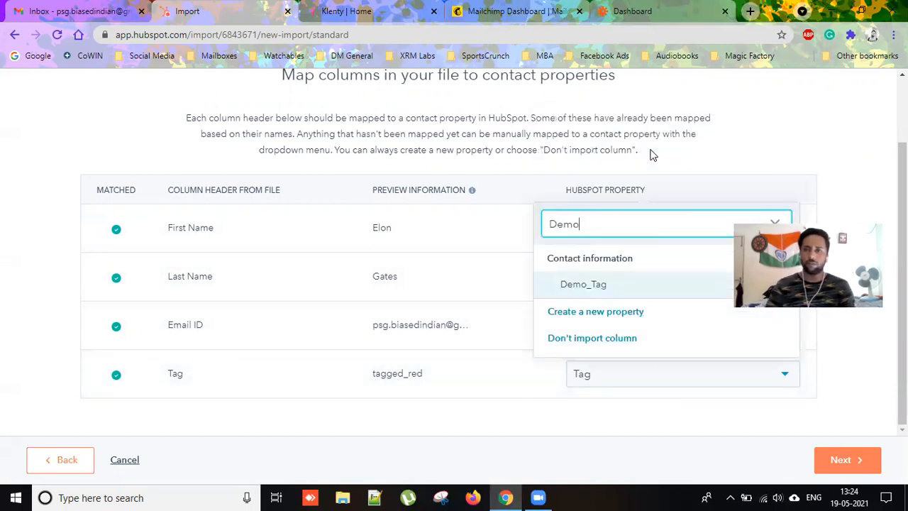
left_click(607, 285)
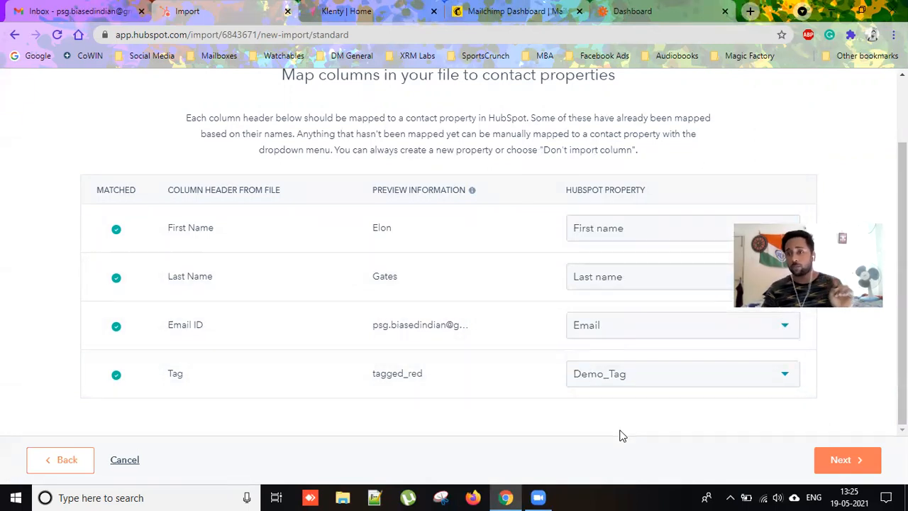
Accept the contact consent statement and finish the import.
left_click(824, 461)
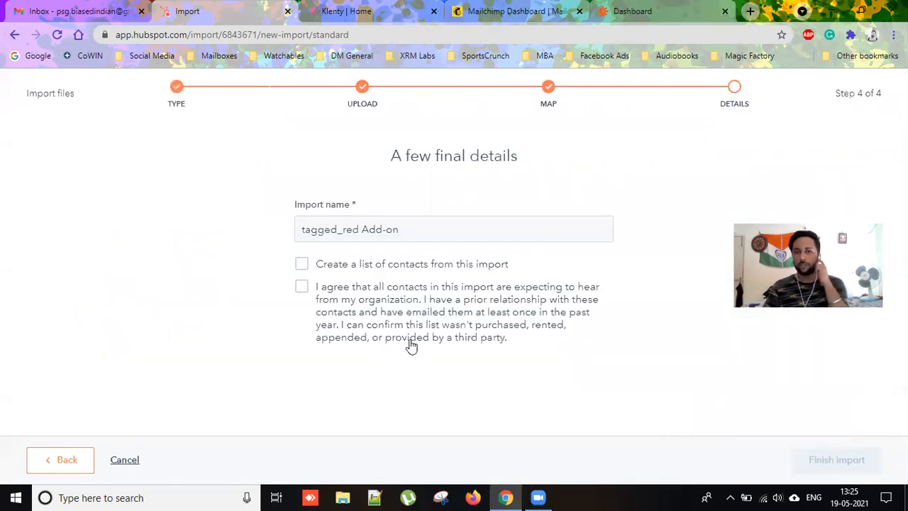
left_click(396, 310)
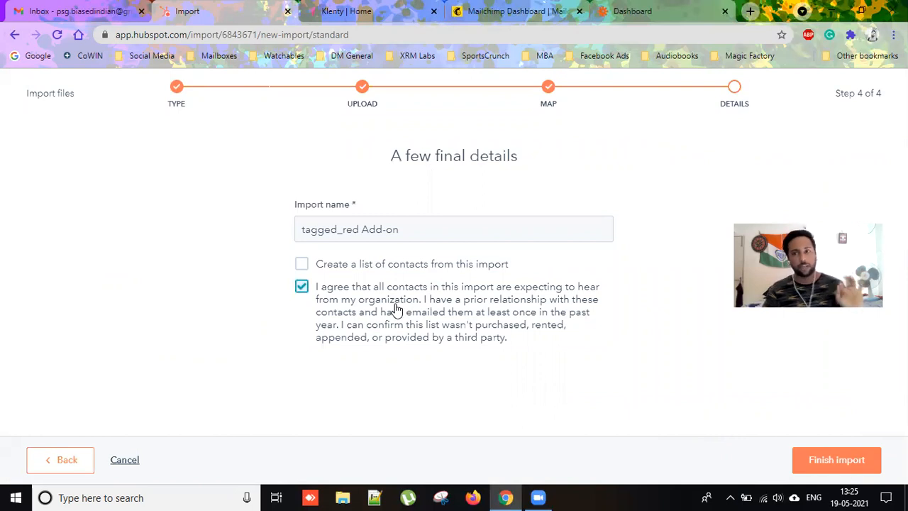
left_click(816, 461)
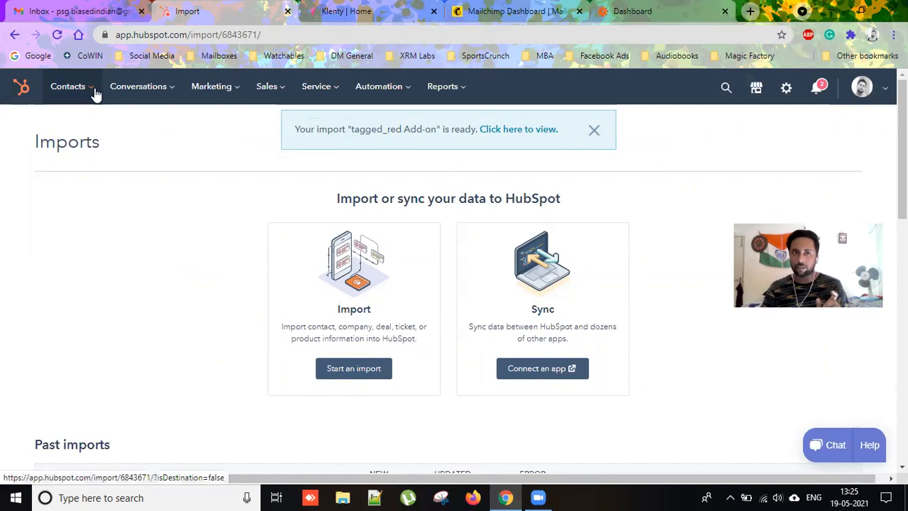
Refresh HubSpot's lists and view tagged_list Active List, now holding two contacts.
mouse_move(95, 91)
left_click(64, 256)
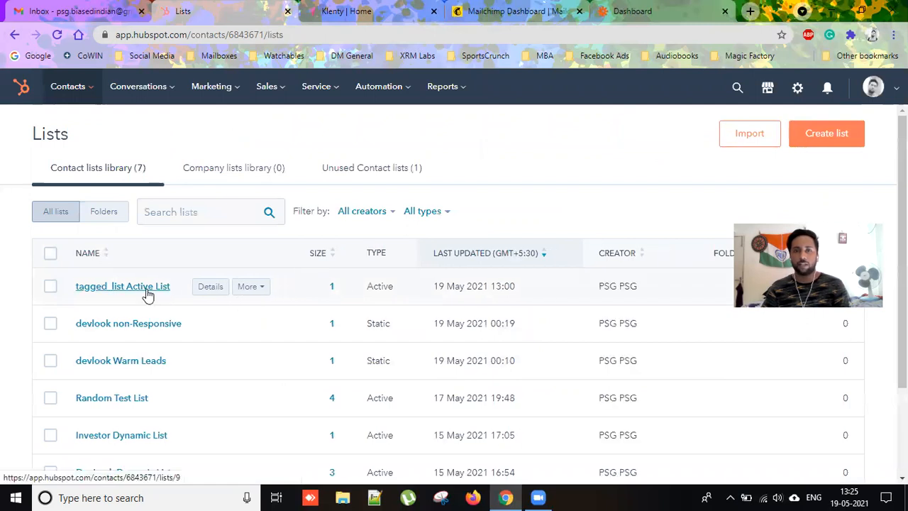
left_click(147, 295)
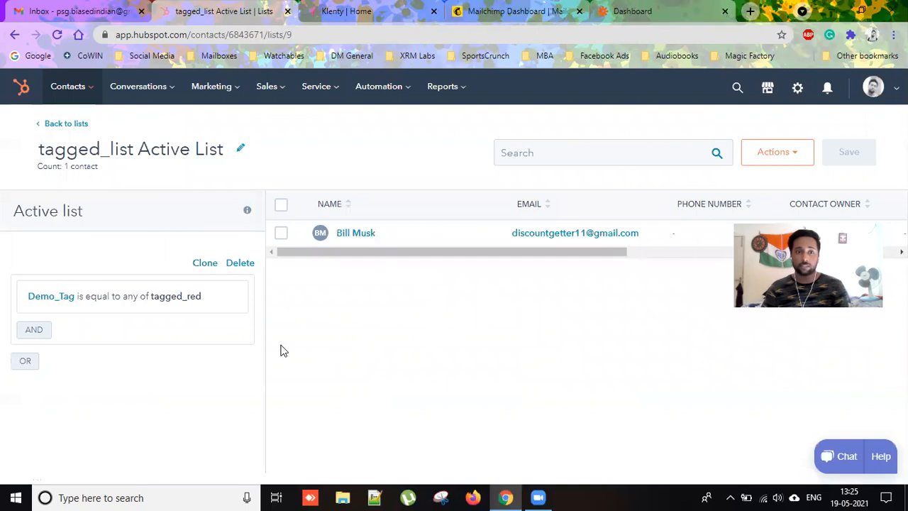
left_click(62, 123)
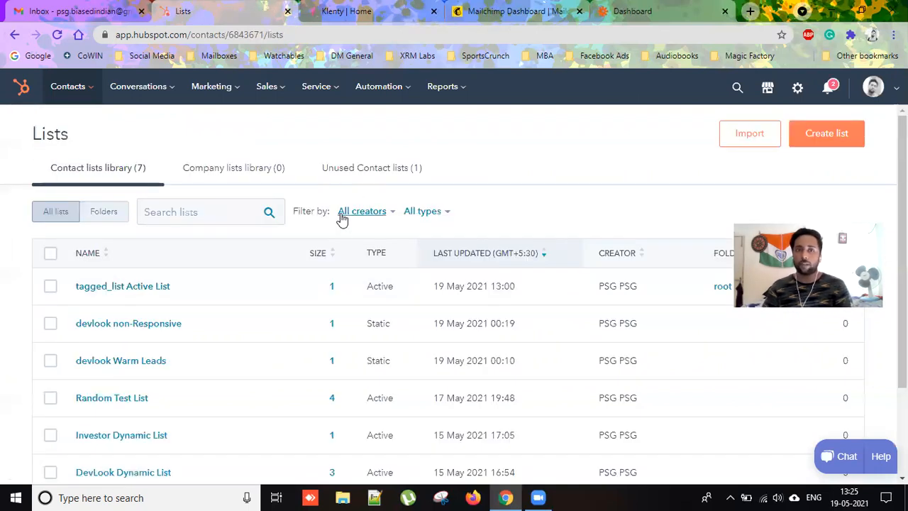
left_click(57, 34)
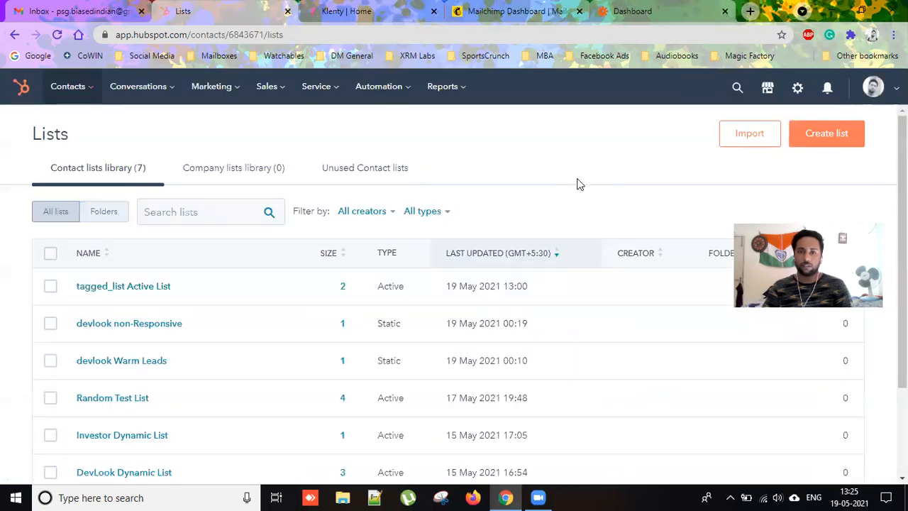
mouse_move(240, 291)
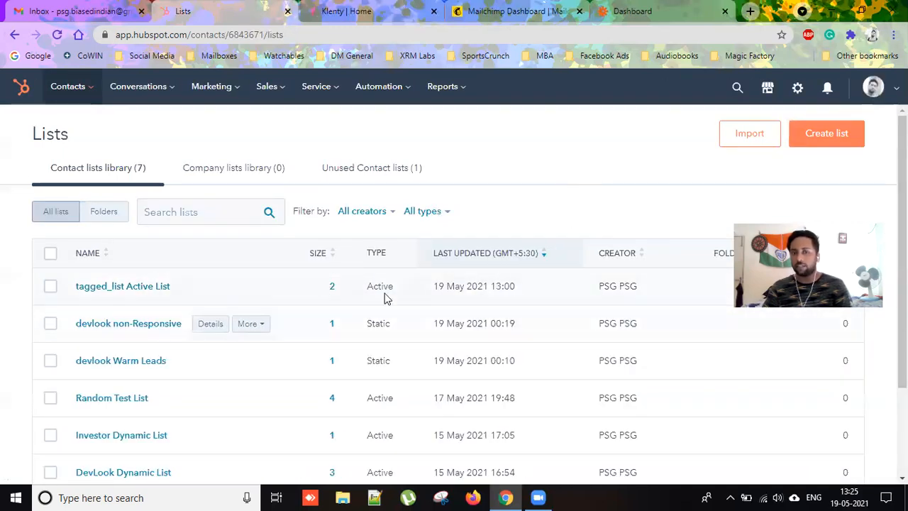
left_click(141, 286)
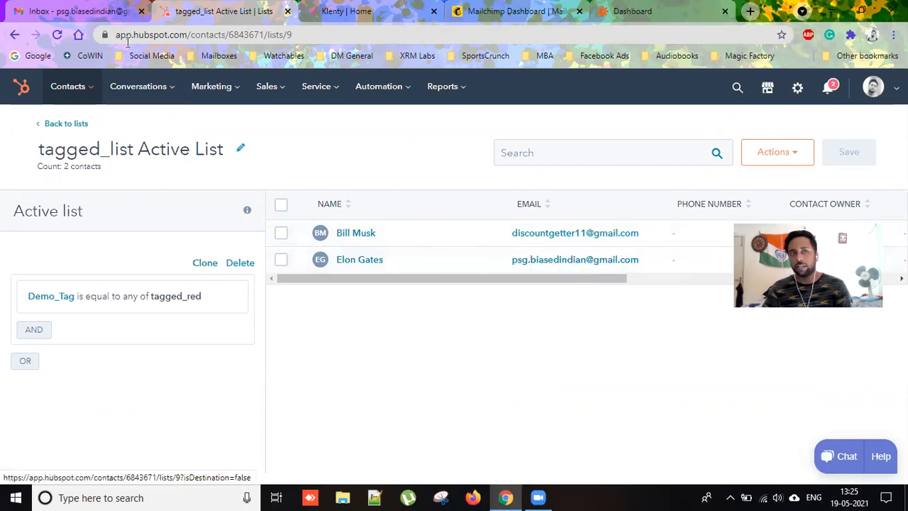
left_click(104, 12)
left_click(198, 13)
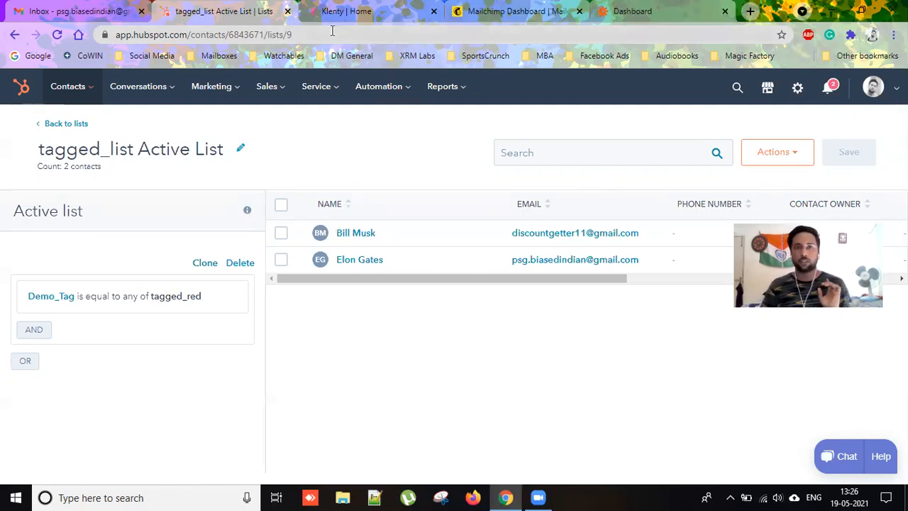
Run IMPORT NOW on Klenty's tagged_list Active List, yielding 2 prospects and 2 updated.
left_click(342, 12)
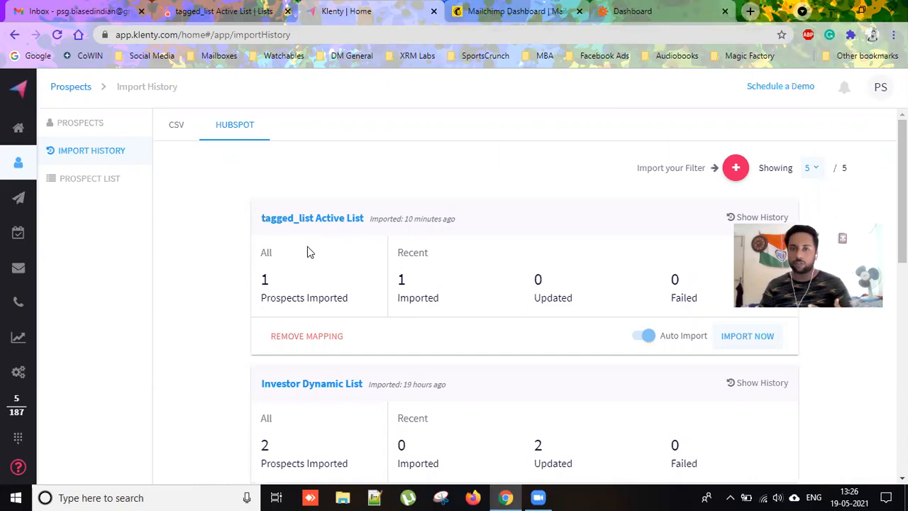
left_click(736, 341)
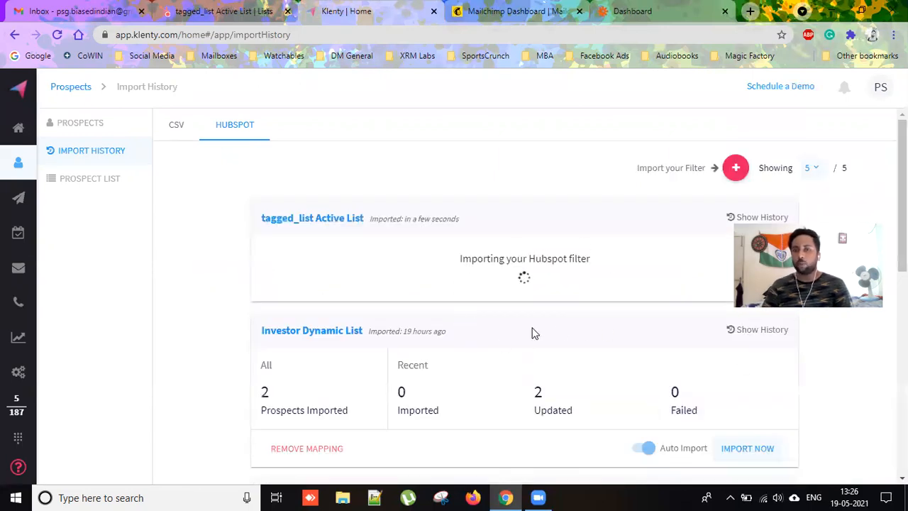
scroll(624, 328, "down", 1)
scroll(624, 320, "down", 1)
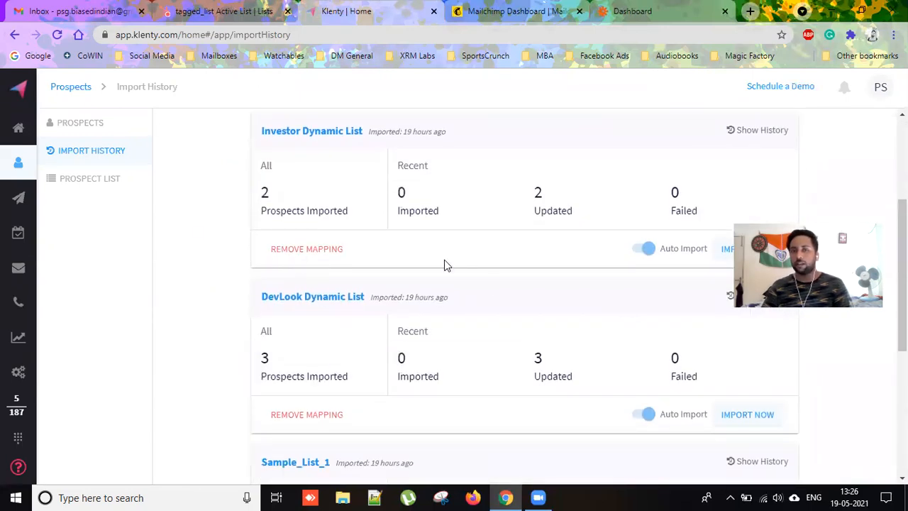
scroll(493, 283, "up", 3)
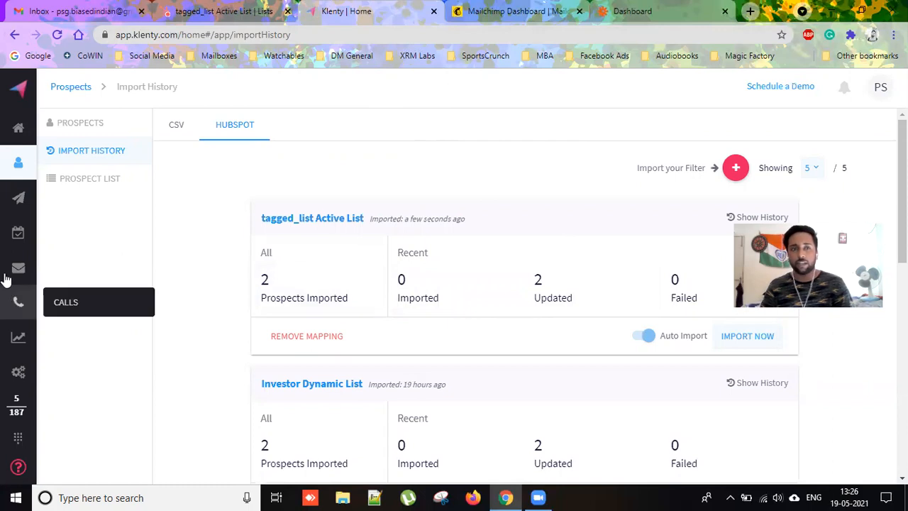
Look over the Special_Attention cadence and its options in the Cadences list.
mouse_move(19, 197)
left_click(73, 201)
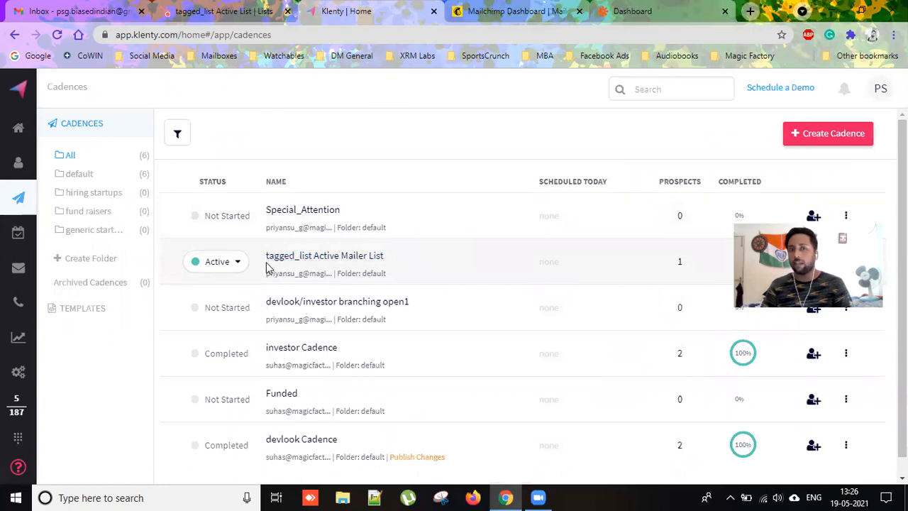
left_click(312, 211)
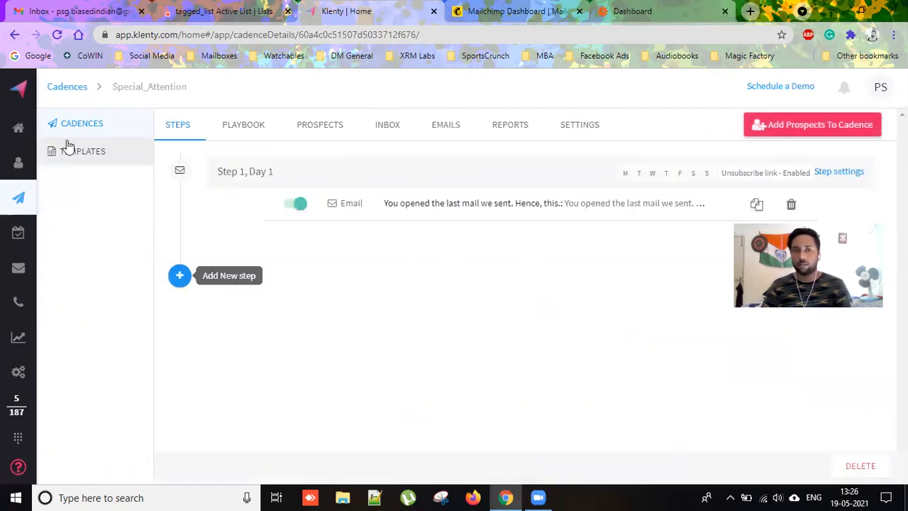
mouse_move(21, 198)
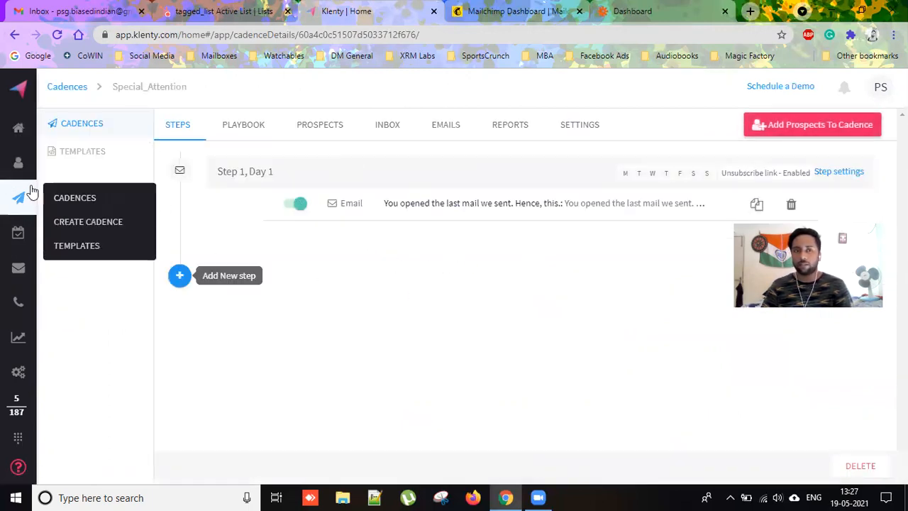
left_click(75, 199)
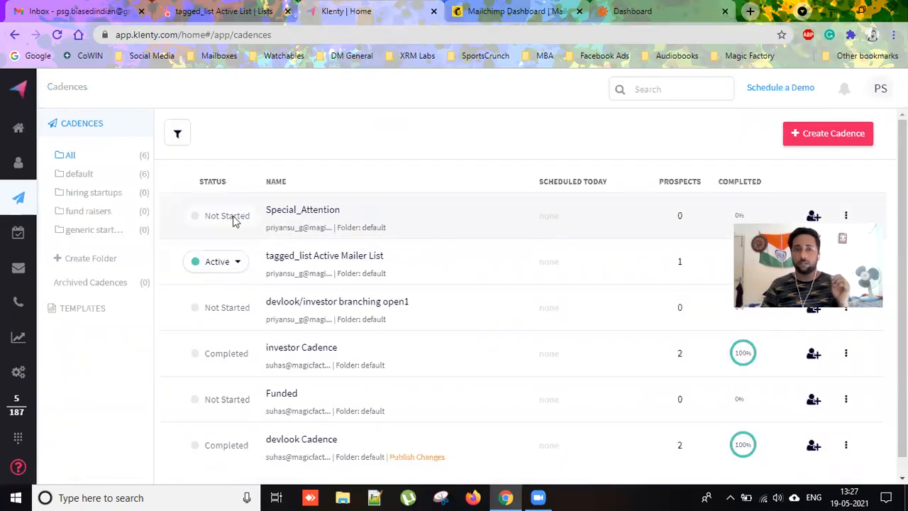
left_click(845, 215)
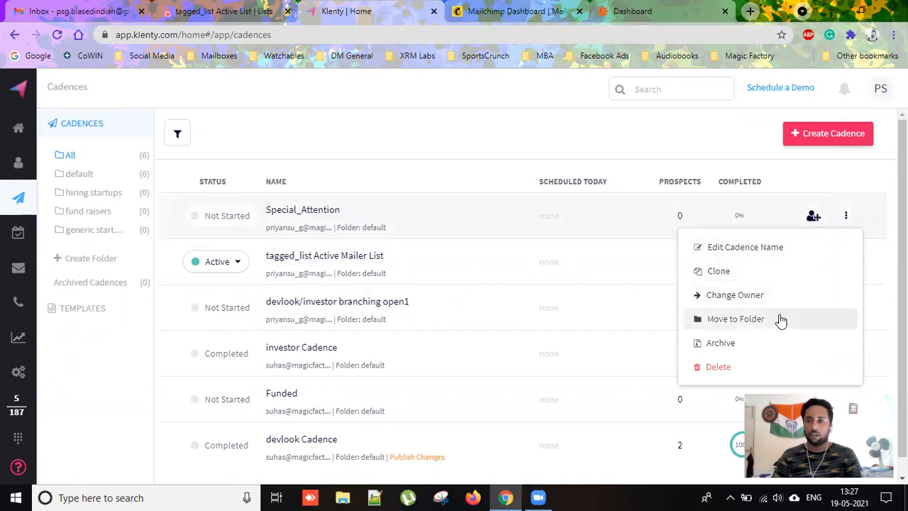
left_click(537, 185)
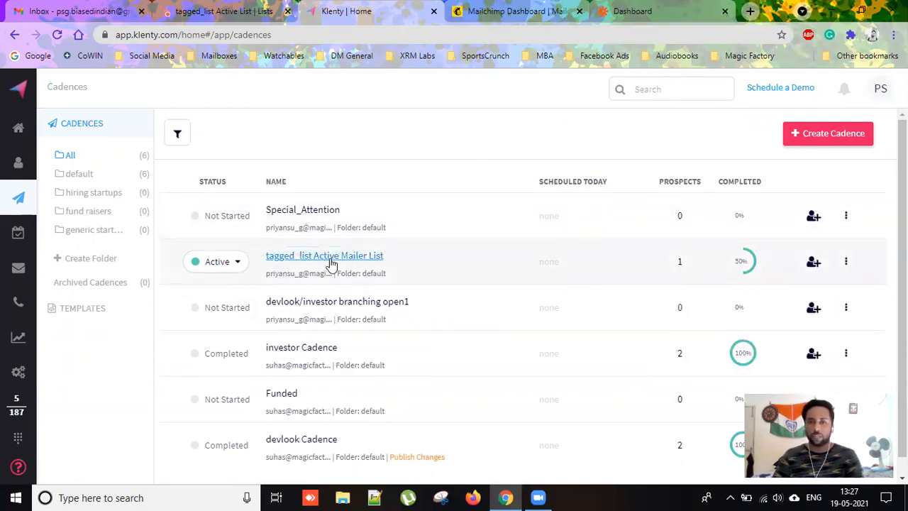
Check the tagged_list Active Mailer List cadence's prospects, then go to the Home dashboard.
left_click(329, 257)
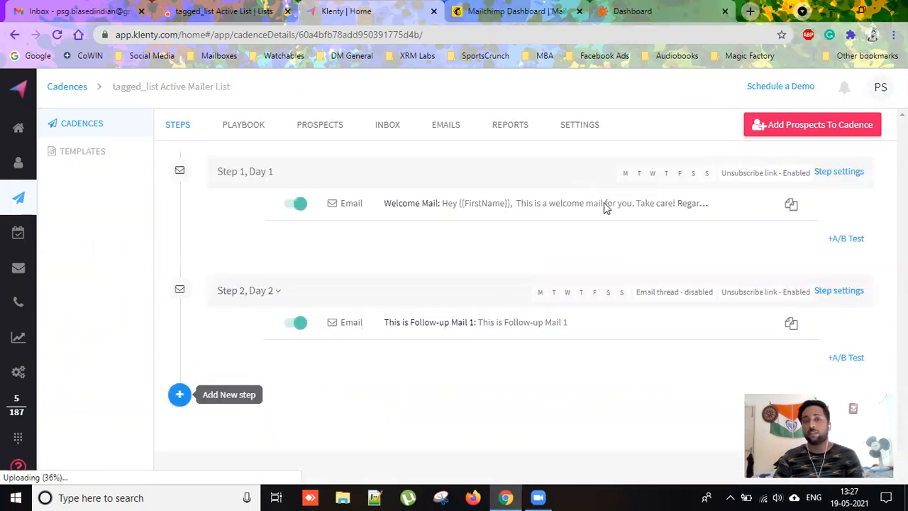
left_click(339, 135)
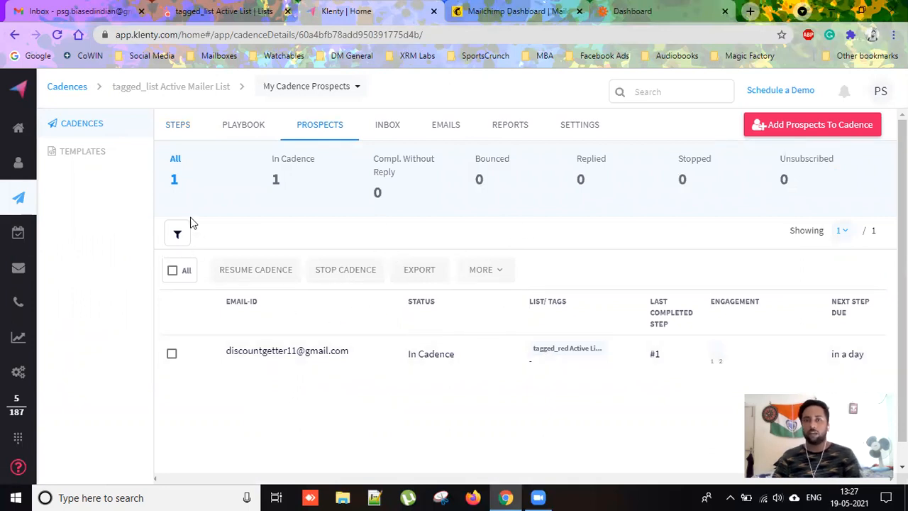
left_click(56, 35)
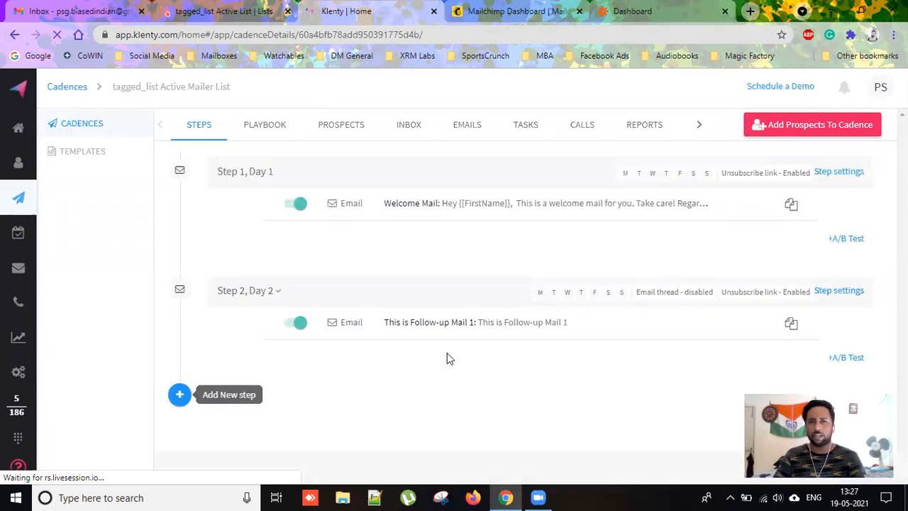
left_click(331, 129)
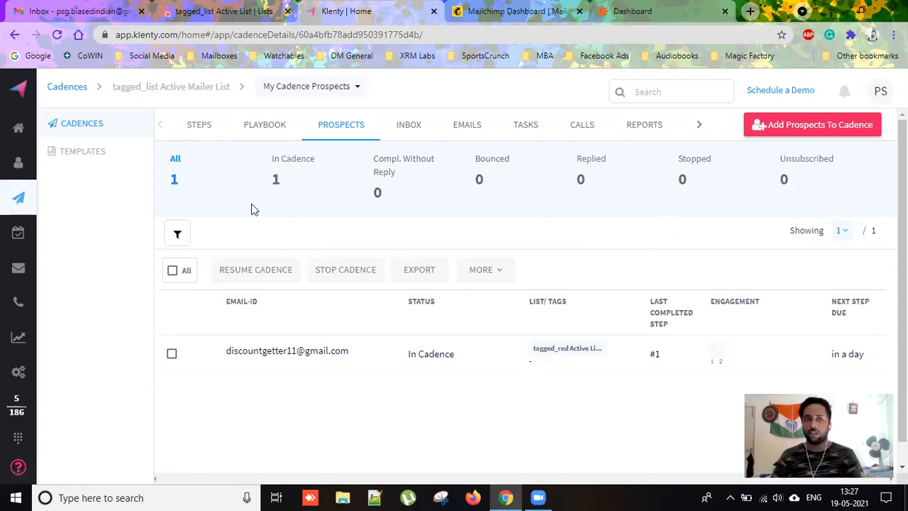
left_click(19, 131)
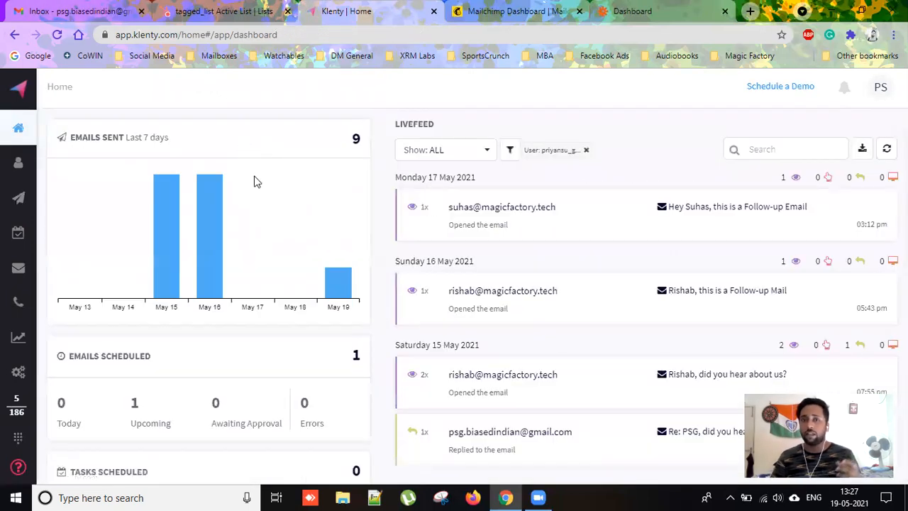
Glance at Gmail and the HubSpot tagged_list Active List, then return to Klenty's Cadences.
left_click(85, 11)
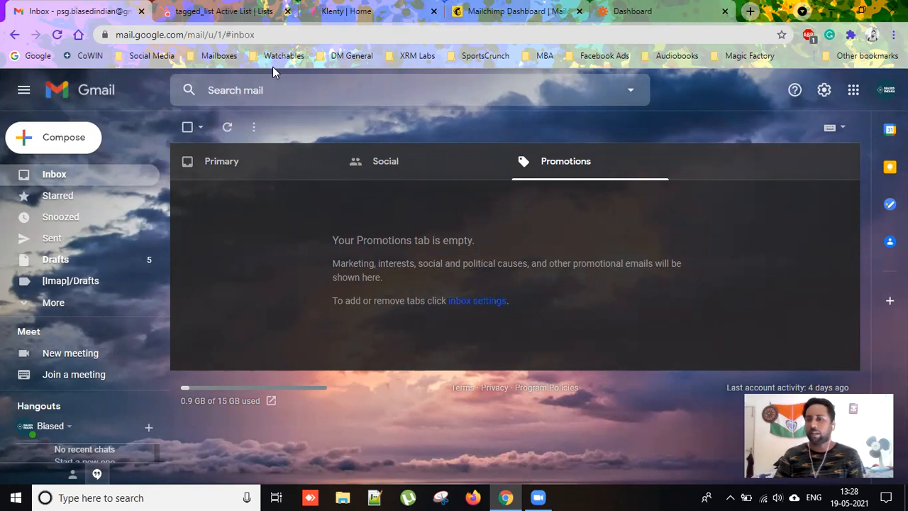
left_click(223, 17)
left_click(332, 16)
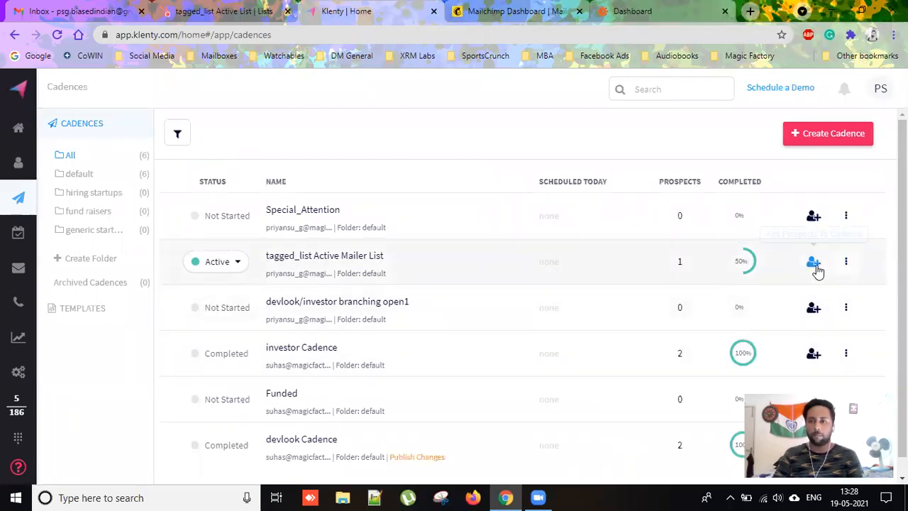
Open the tagged_list Active Mailer List cadence and review its prospects and settings.
left_click(847, 264)
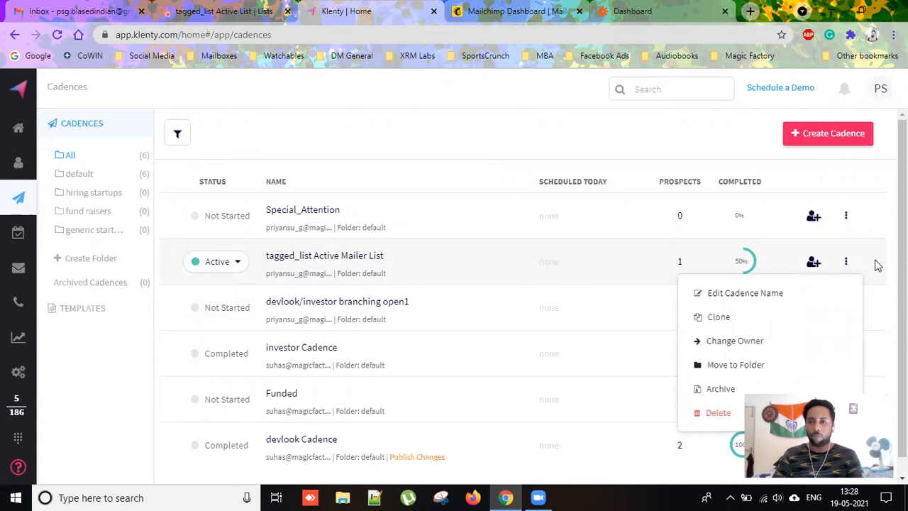
left_click(878, 265)
left_click(319, 256)
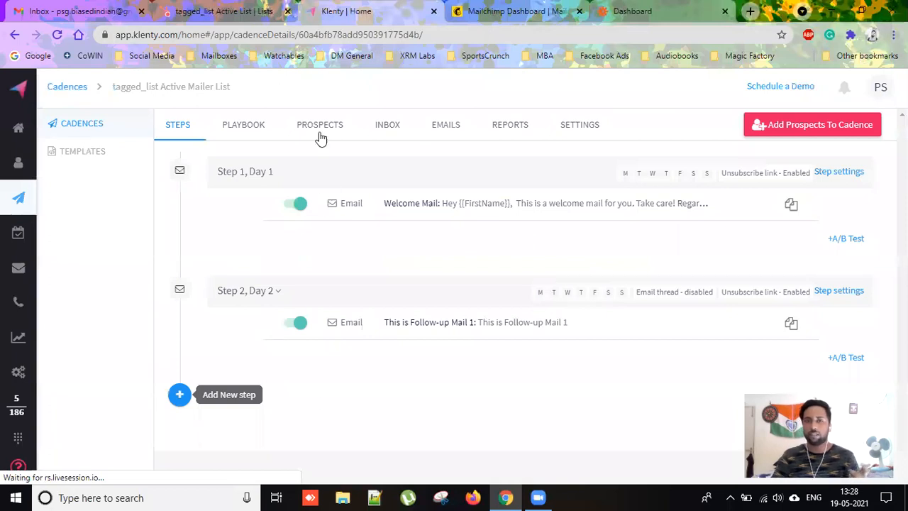
left_click(317, 133)
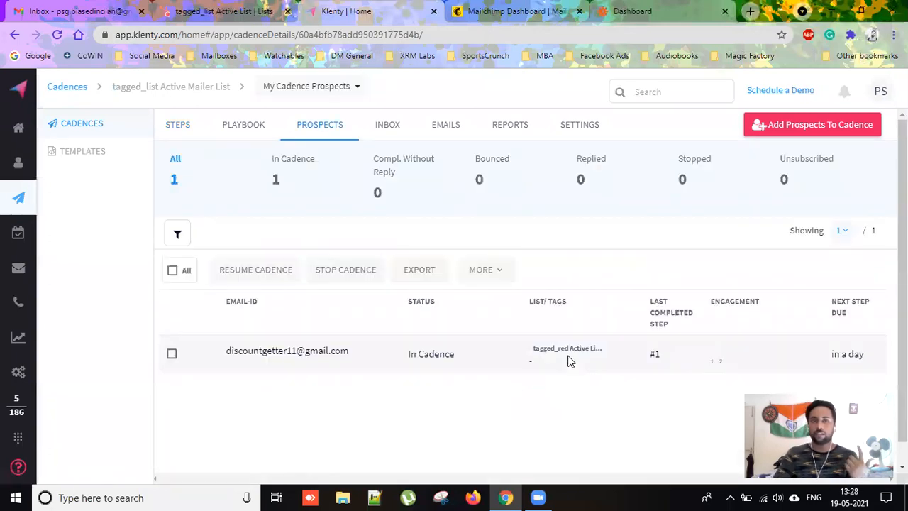
left_click(579, 128)
scroll(601, 306, "down", 1)
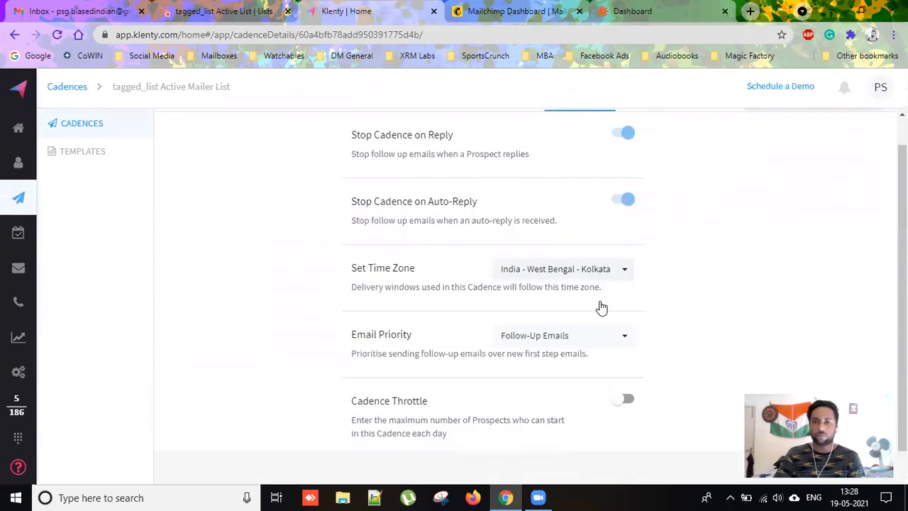
scroll(523, 376, "up", 1)
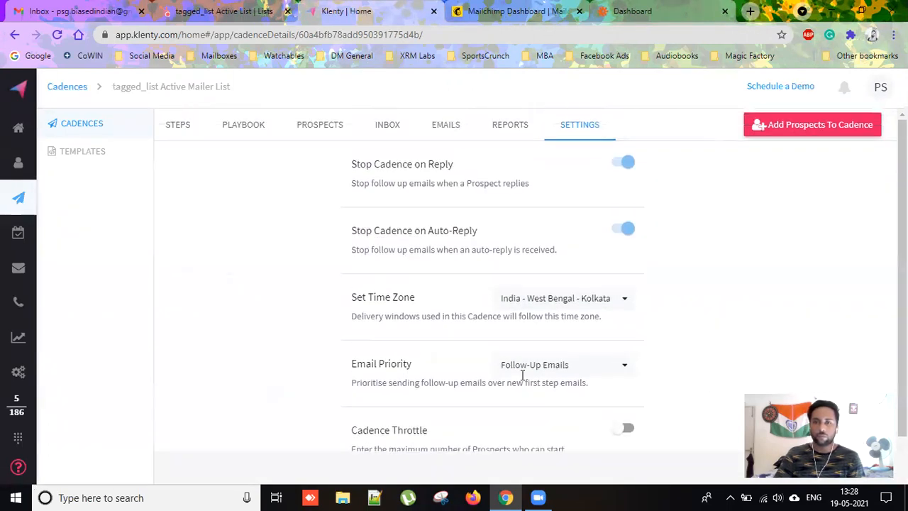
Browse the cadence's playbook workflows, prospects, inbox, email statistics and steps.
left_click(257, 122)
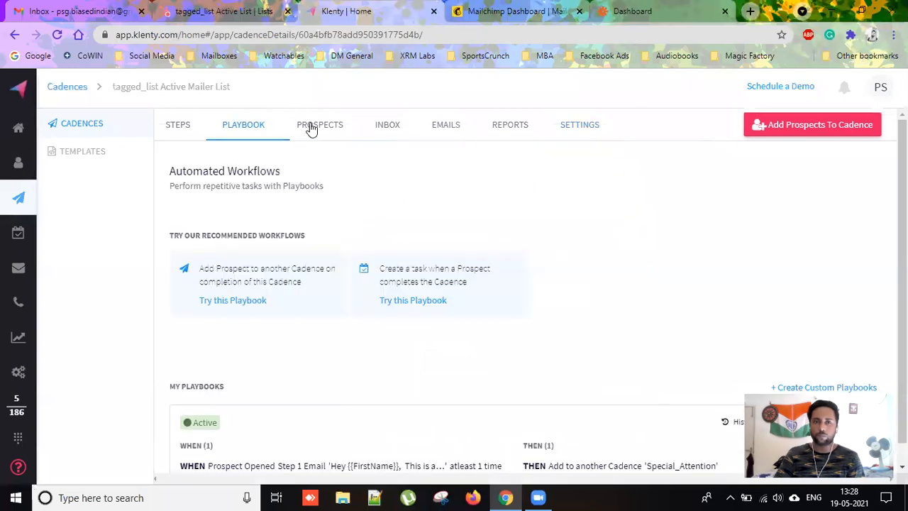
left_click(312, 127)
left_click(410, 144)
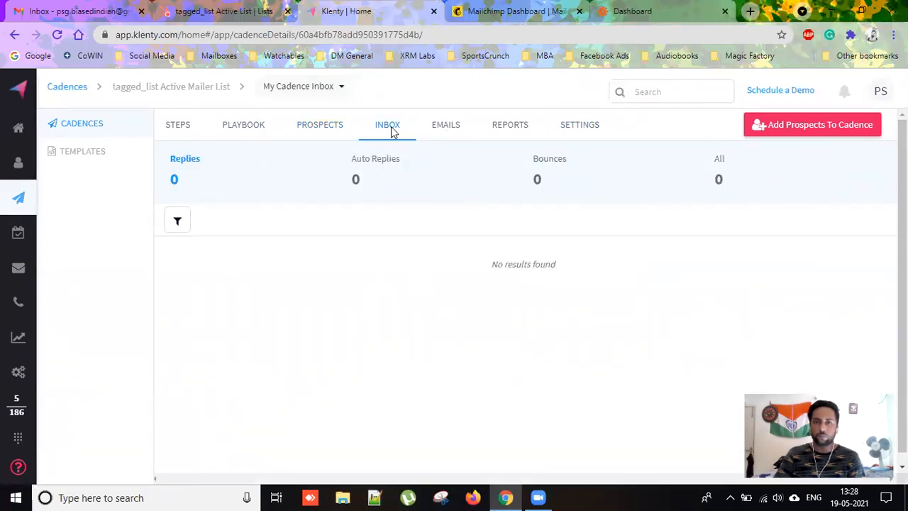
left_click(432, 126)
left_click(183, 128)
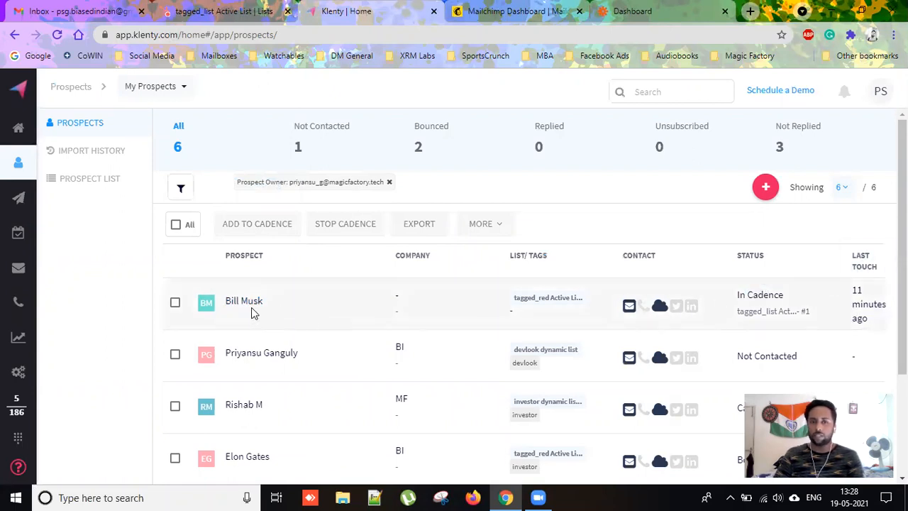
Compare Klenty's six prospects with HubSpot's two-contact tagged_list Active List, ending on HubSpot.
scroll(324, 328, "down", 2)
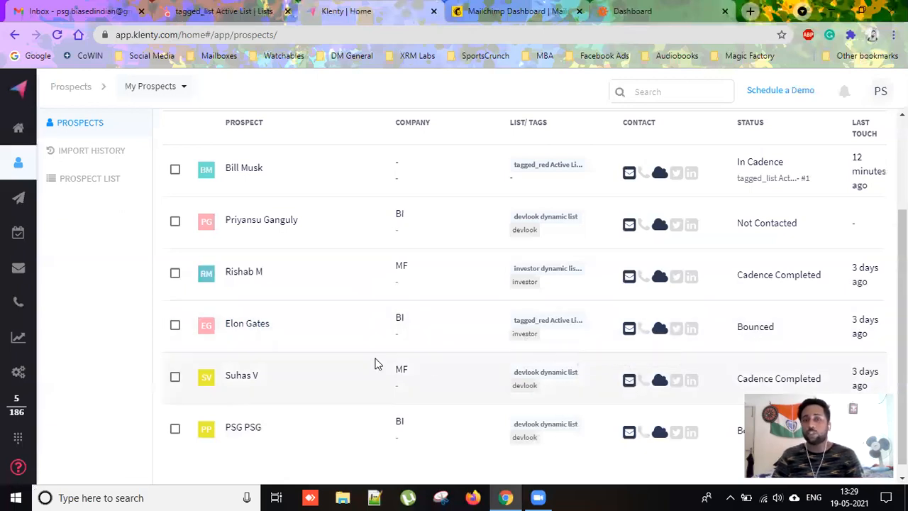
left_click(241, 11)
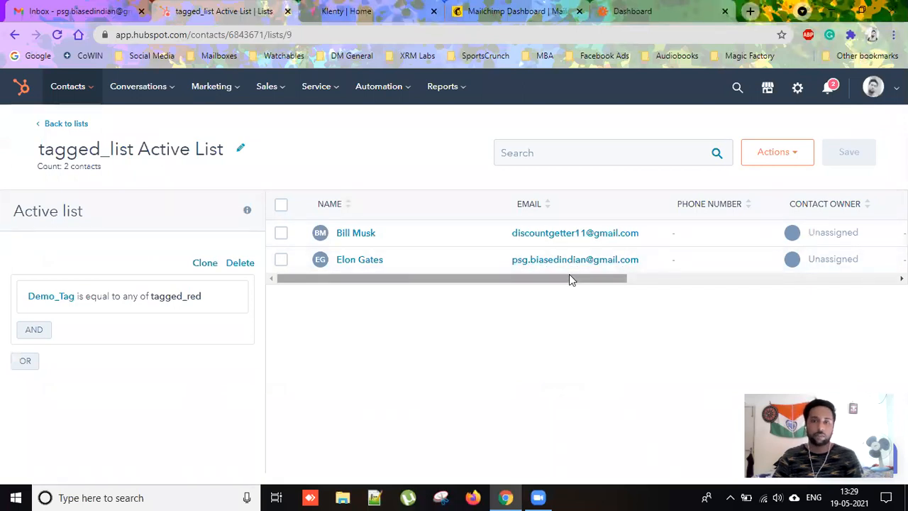
left_click(359, 21)
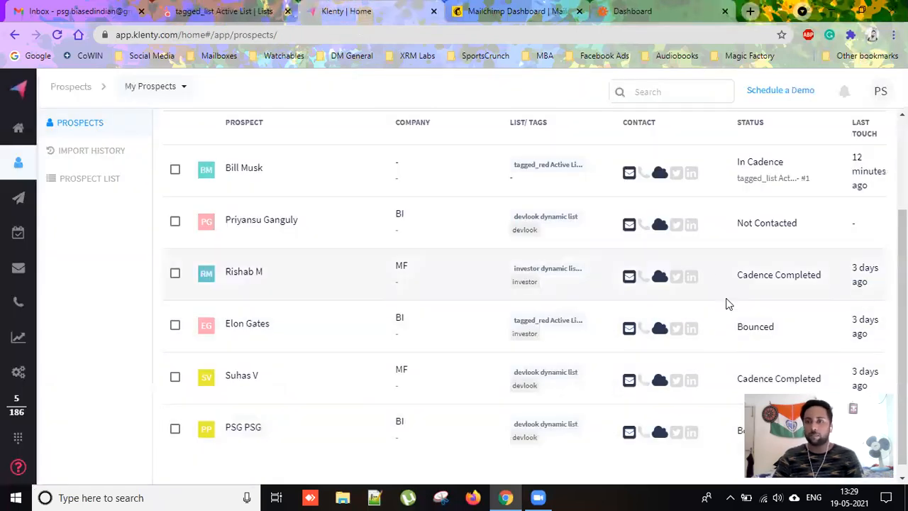
scroll(725, 302, "down", 1)
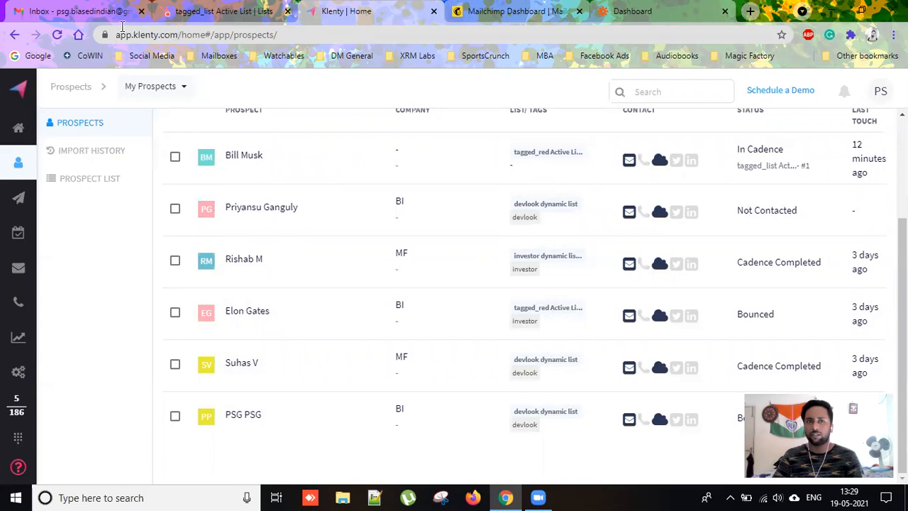
left_click(197, 17)
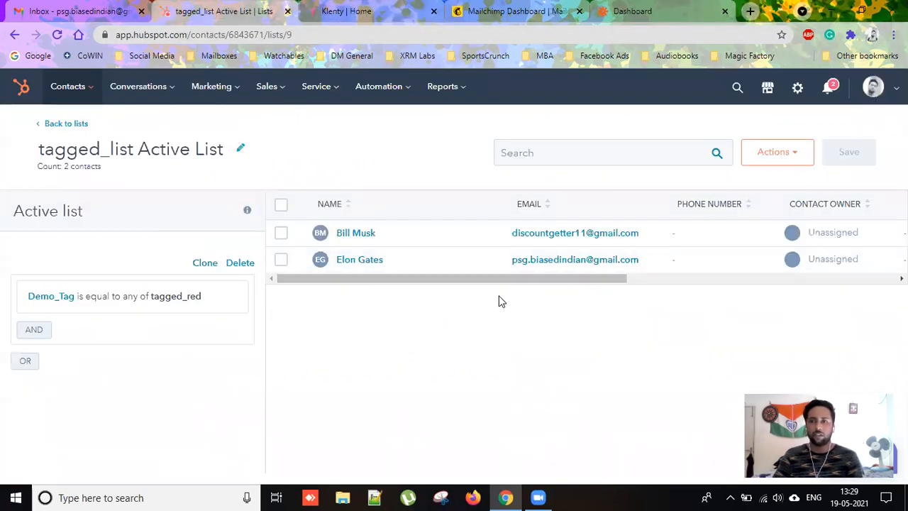
mouse_move(93, 91)
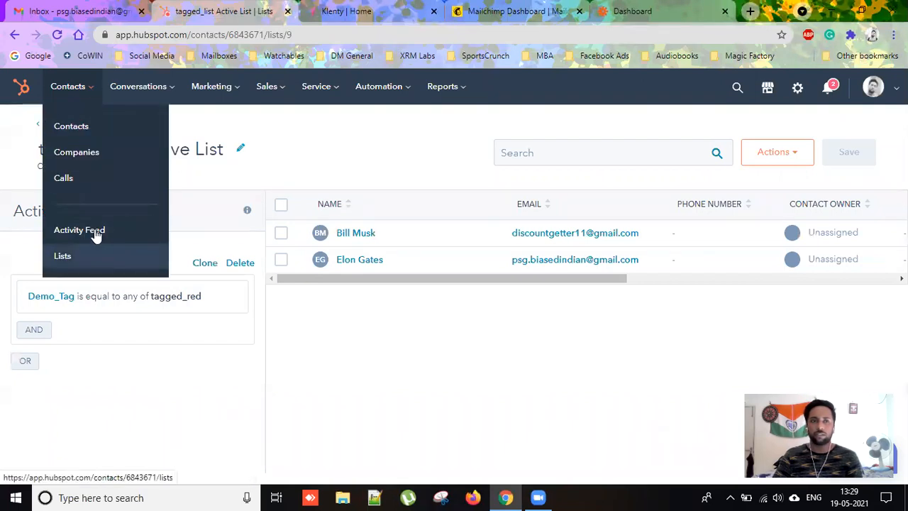
Delete the existing HubSpot contact, then switch to Gmail and open the account menu.
left_click(97, 137)
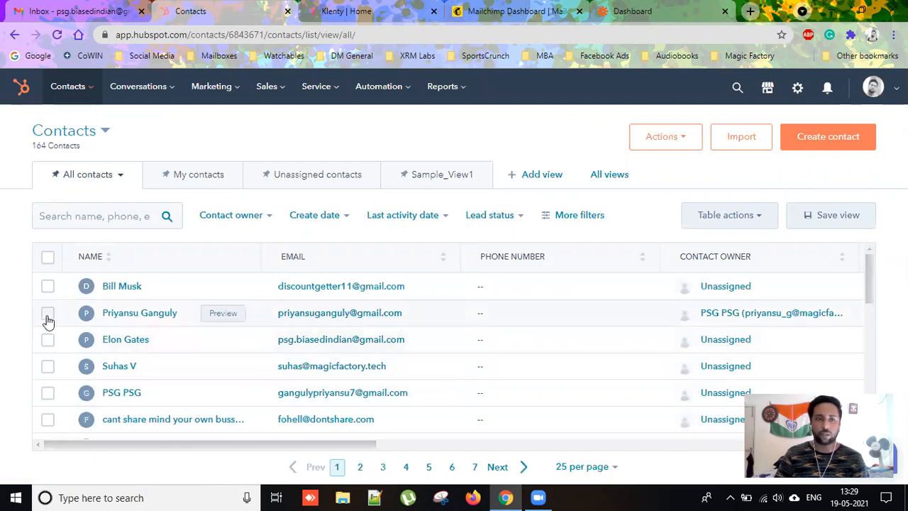
left_click(47, 313)
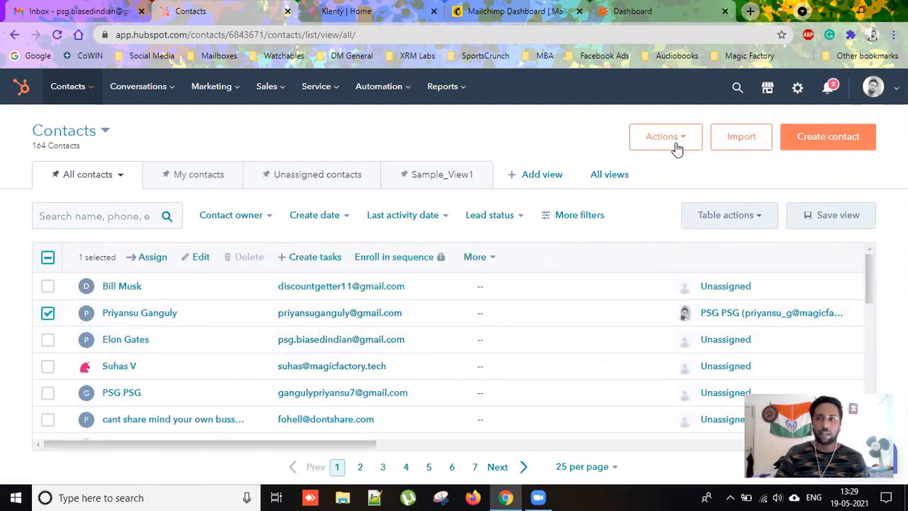
left_click(152, 313)
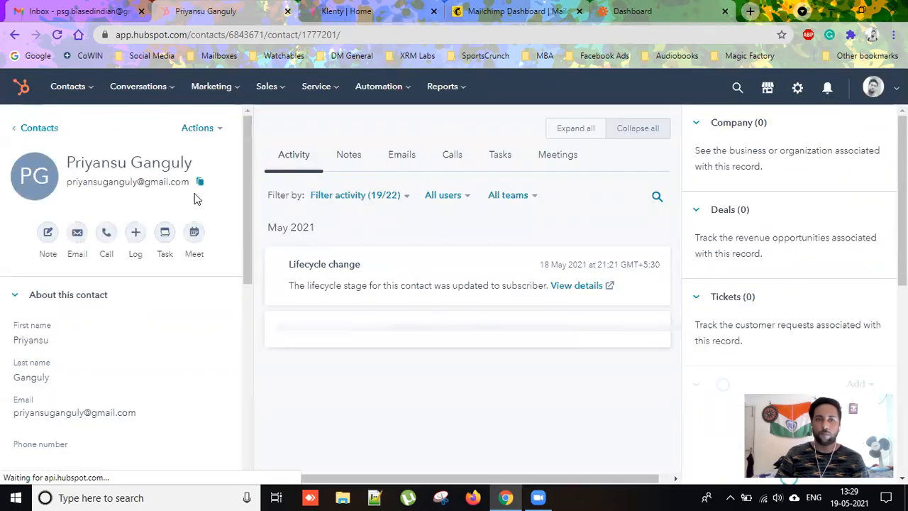
left_click(207, 129)
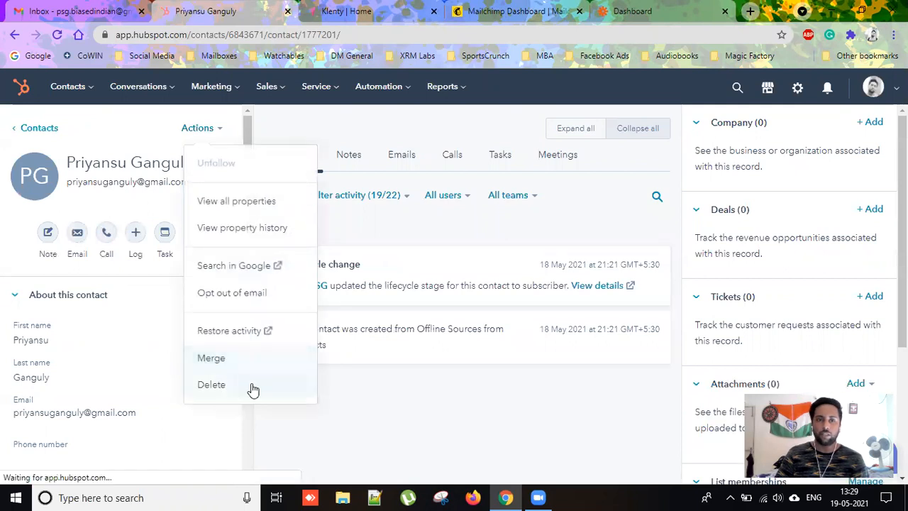
left_click(253, 389)
left_click(411, 311)
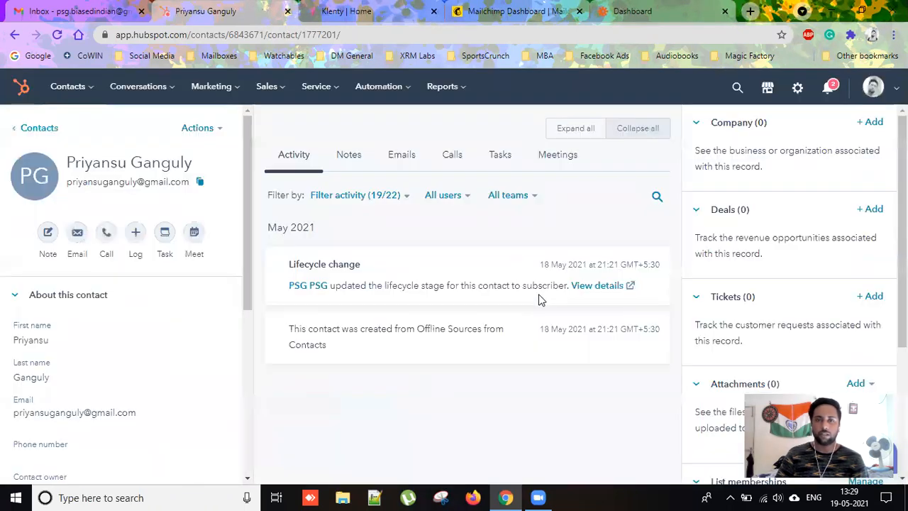
left_click(105, 11)
left_click(885, 89)
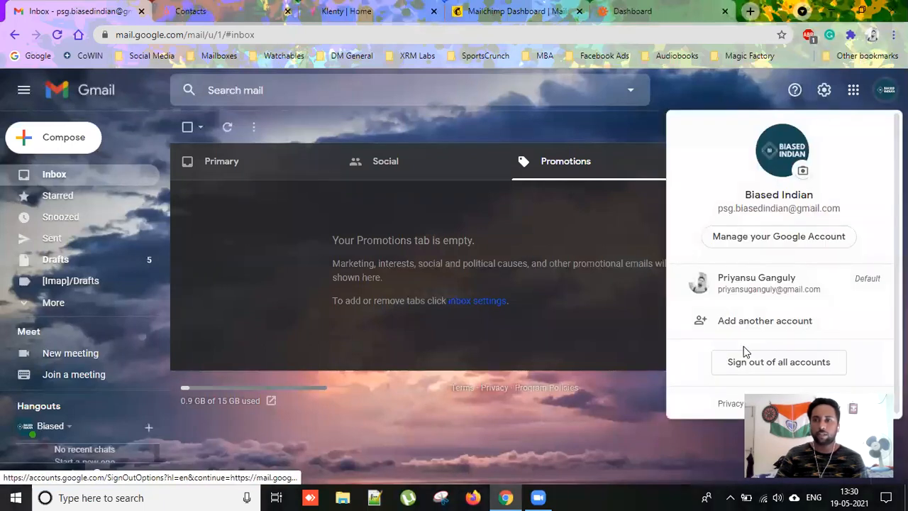
Switch to the other Gmail account and trash its lone EaseMyTrip promotion, then return to HubSpot.
left_click(780, 292)
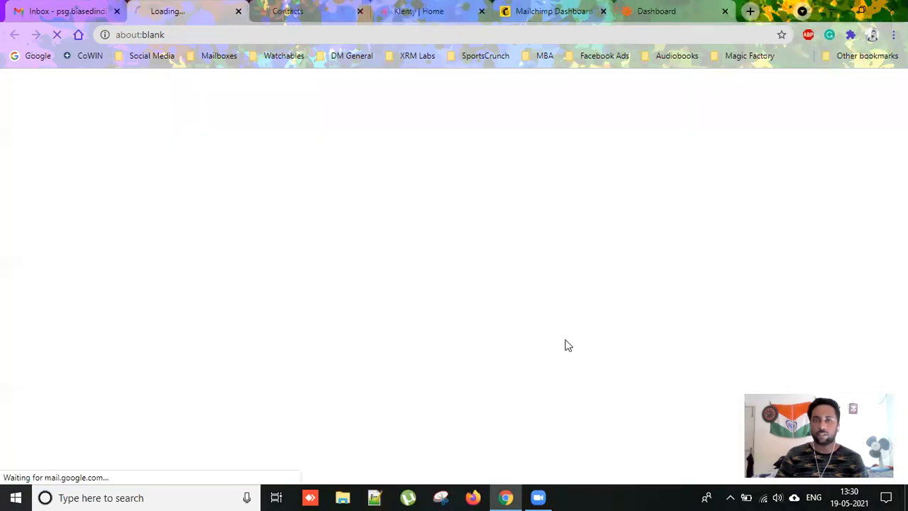
left_click(118, 12)
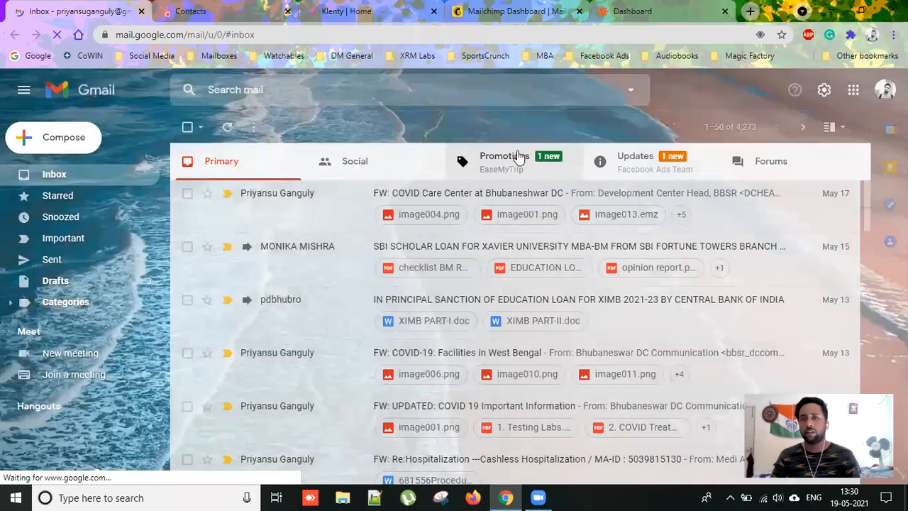
left_click(518, 156)
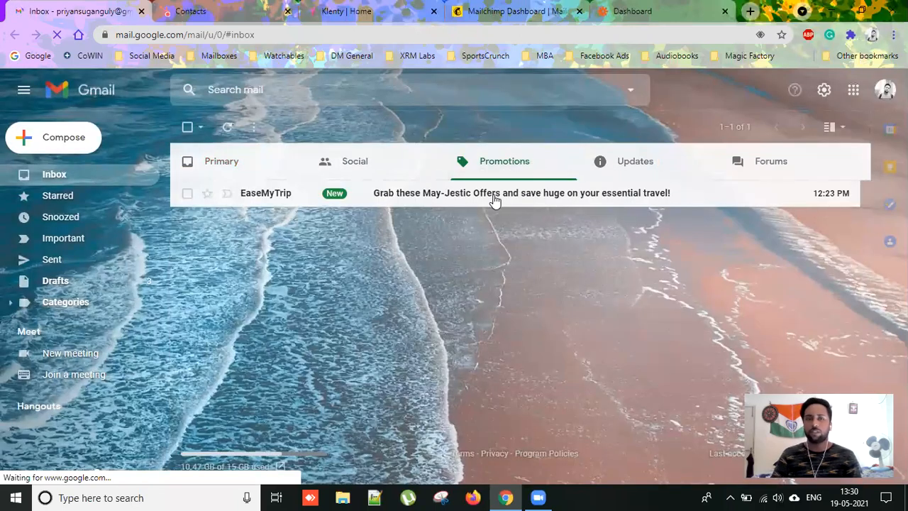
left_click(187, 127)
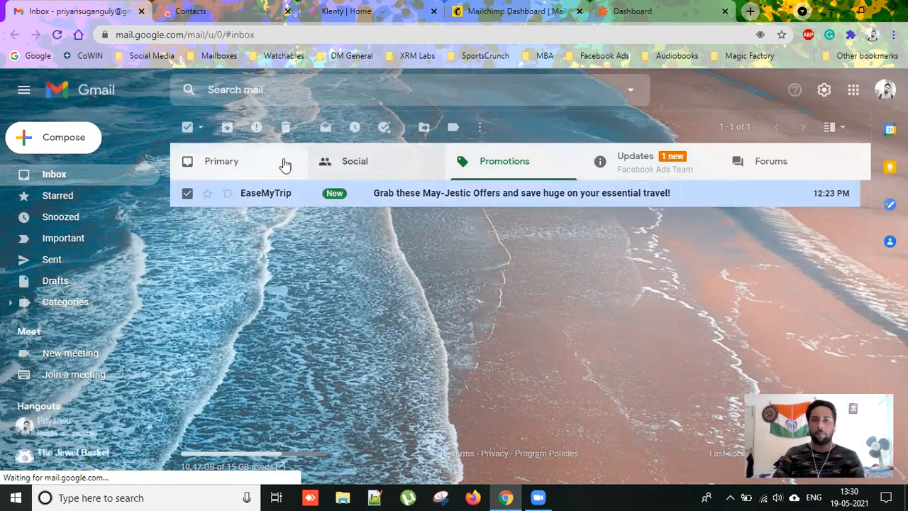
key("Delete")
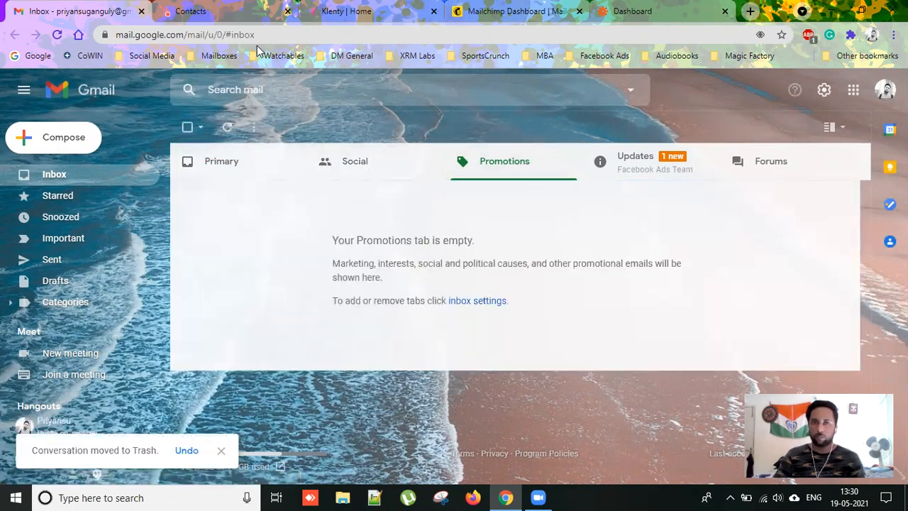
left_click(234, 12)
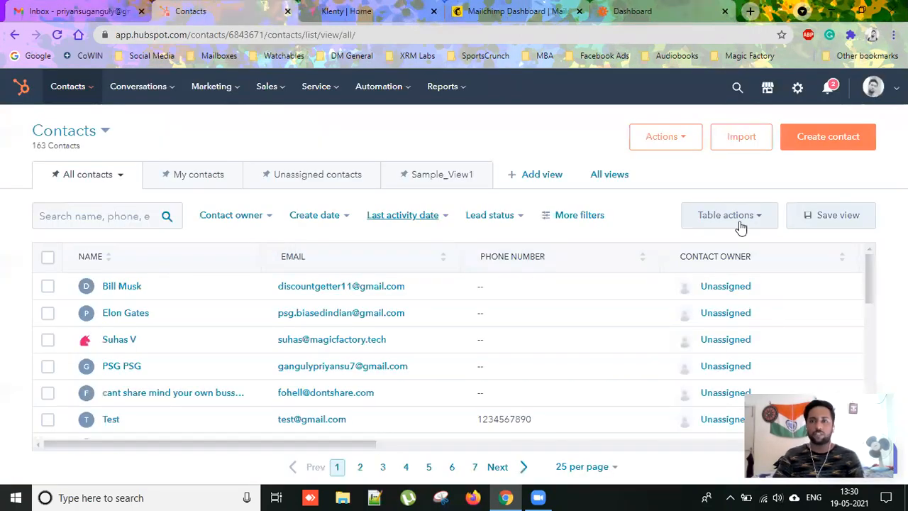
Start a new HubSpot contact with the contact's email, first and last name, and tag tagged_red.
left_click(834, 142)
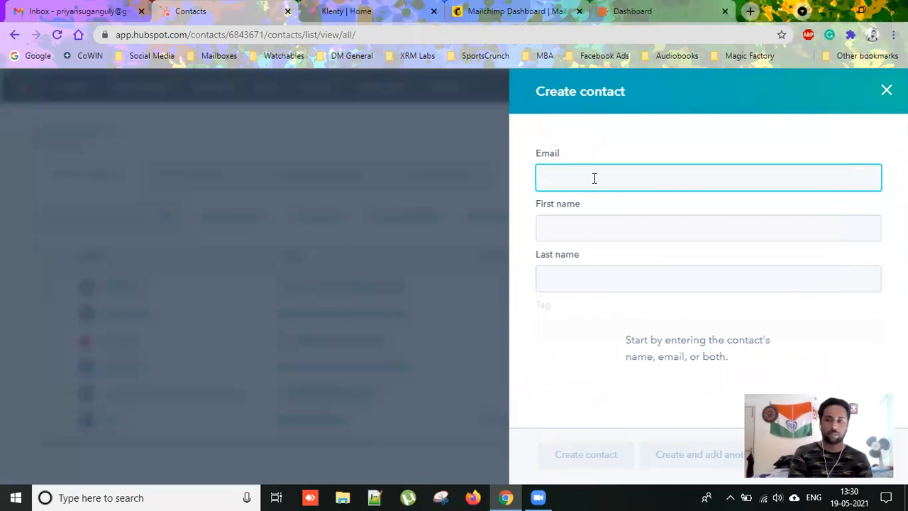
type("PSG")
key("Tab")
type("PS")
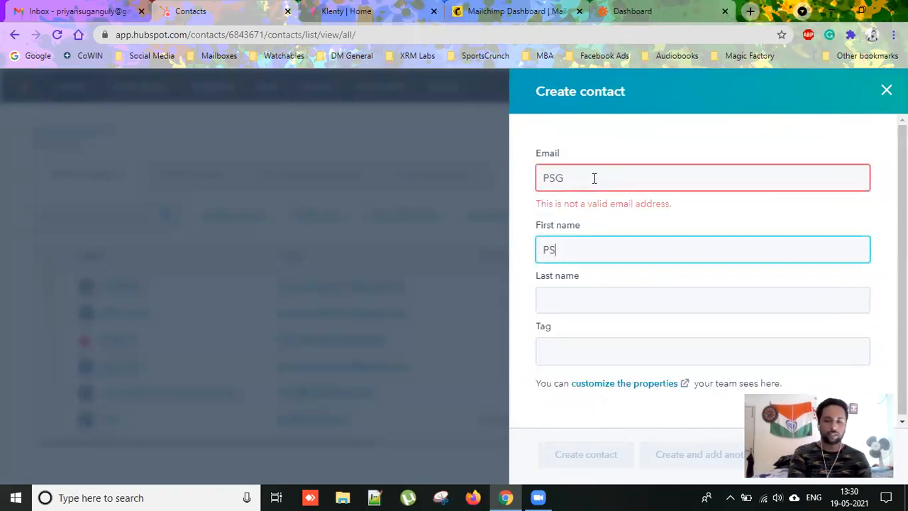
key("BackSpace")
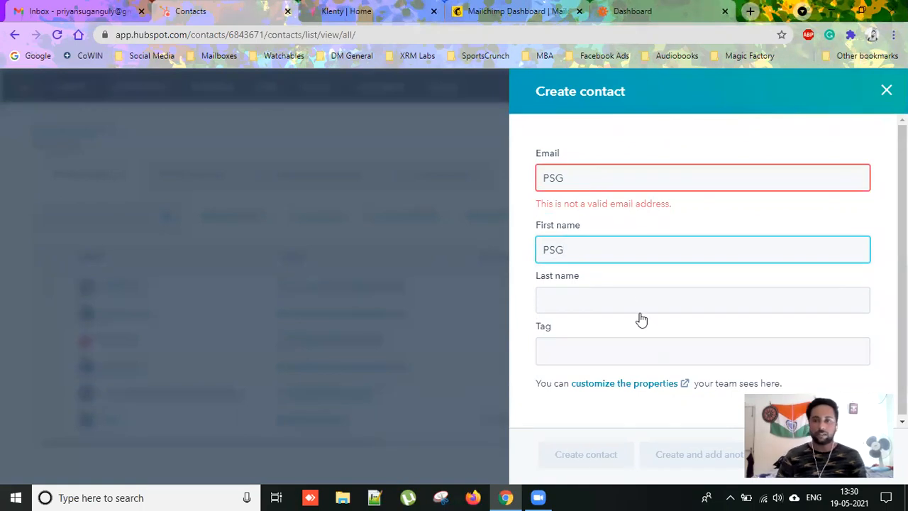
key("shift+Tab")
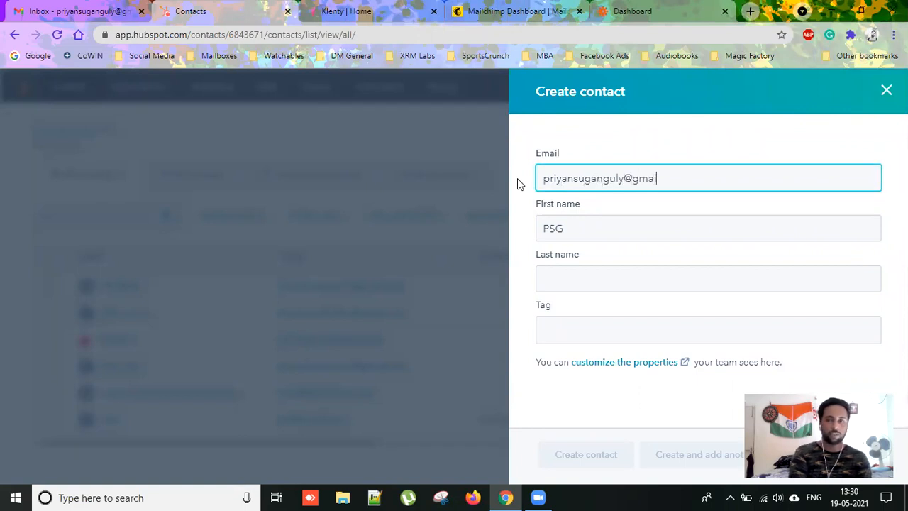
left_click(687, 280)
left_click(667, 329)
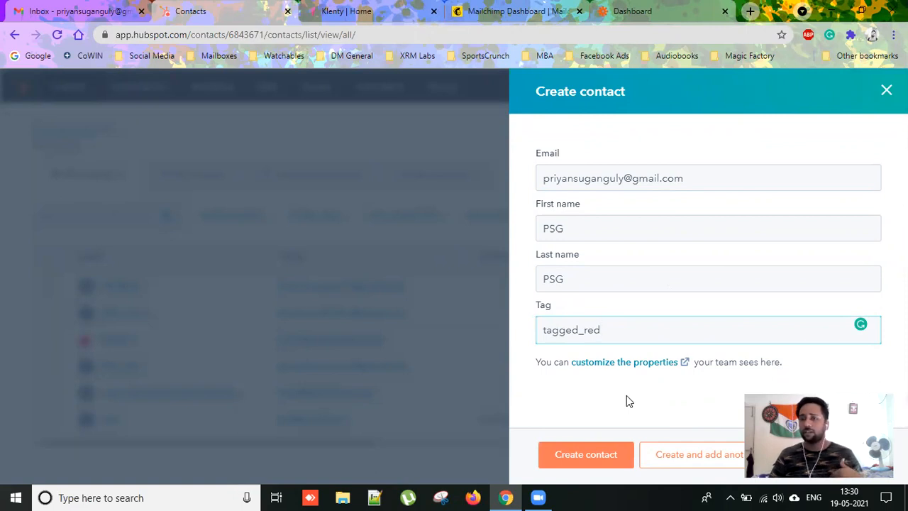
left_click(646, 363)
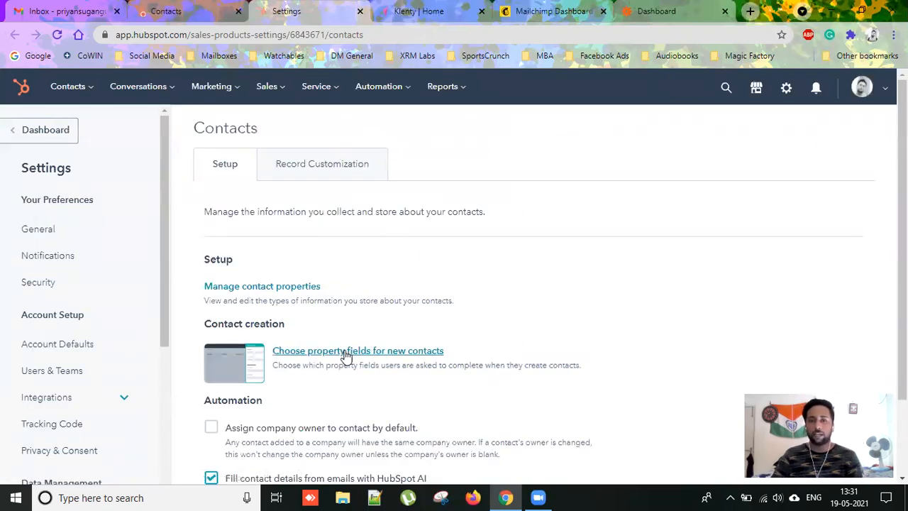
Add the Demo_Tag property to the fields asked for when creating new contacts and save.
left_click(345, 353)
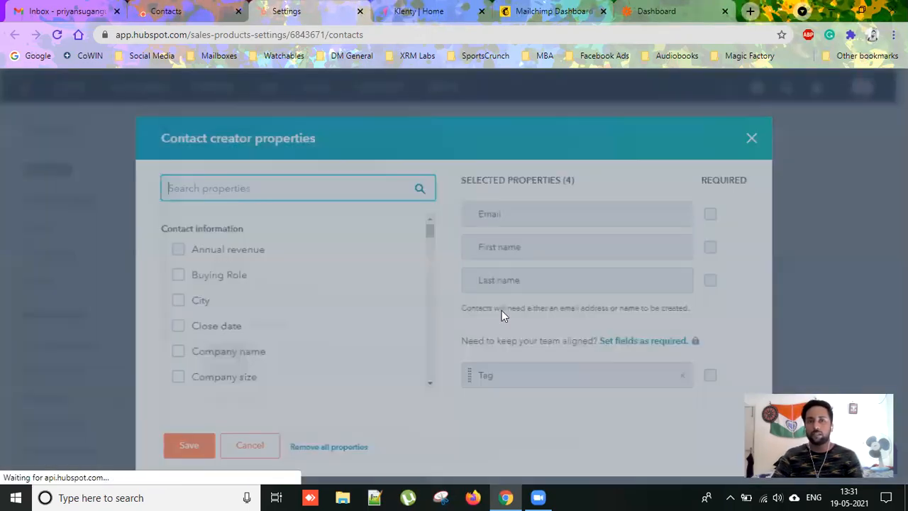
left_click(229, 204)
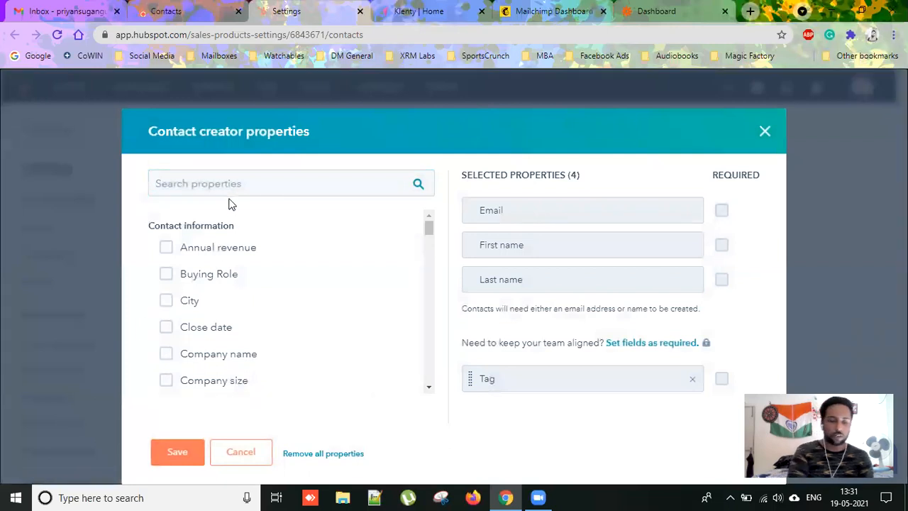
left_click(202, 185)
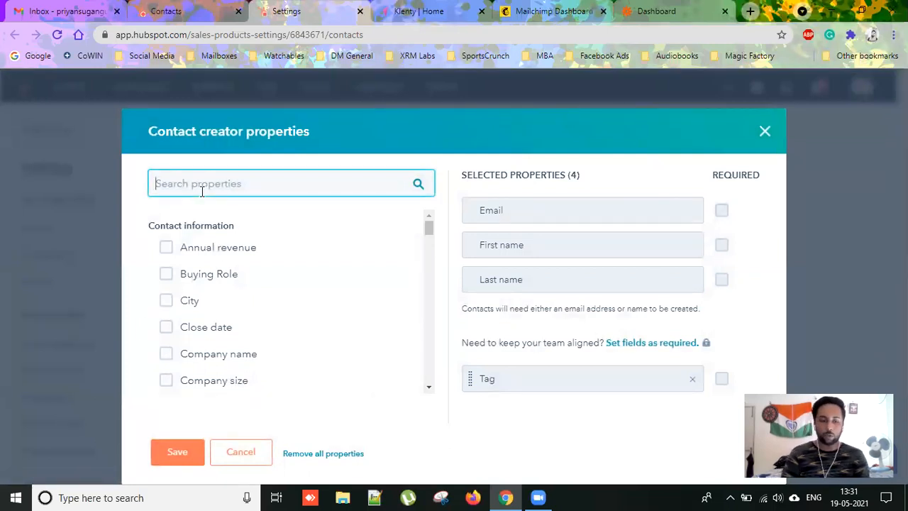
type("Dm")
key("BackSpace")
type("emo")
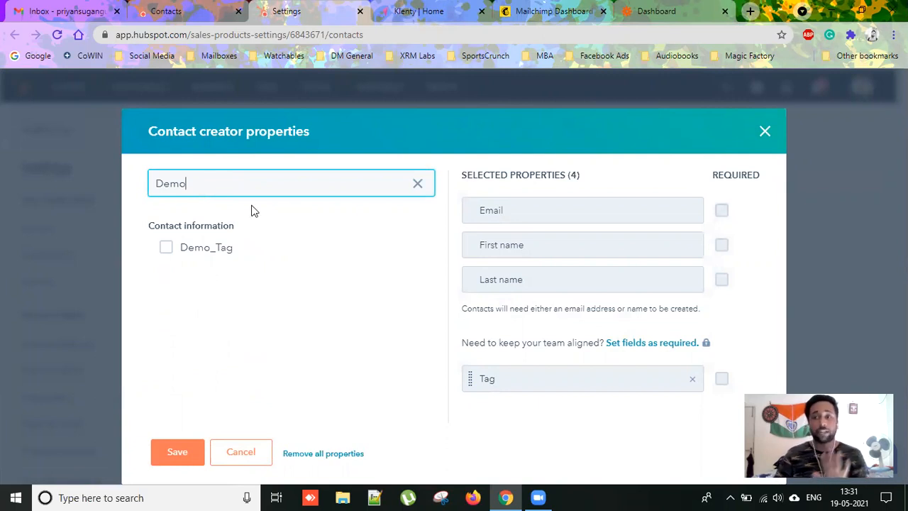
left_click(186, 251)
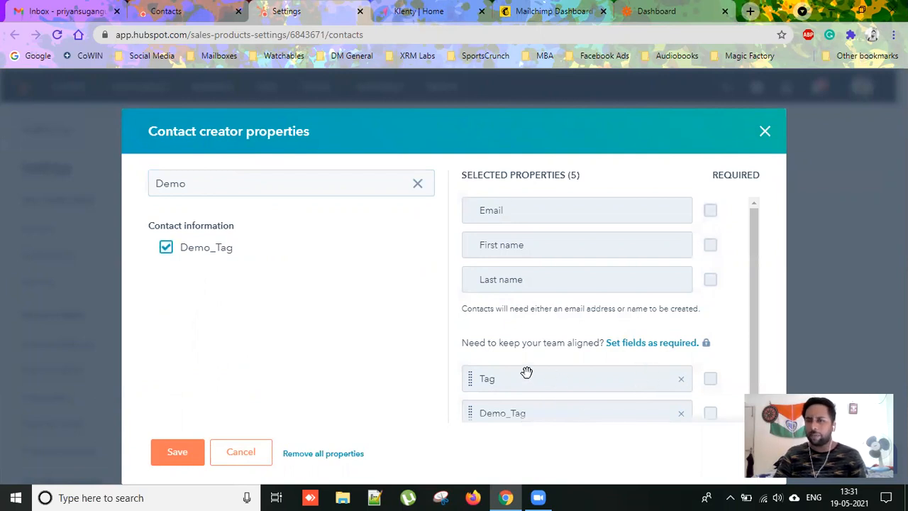
left_click(171, 459)
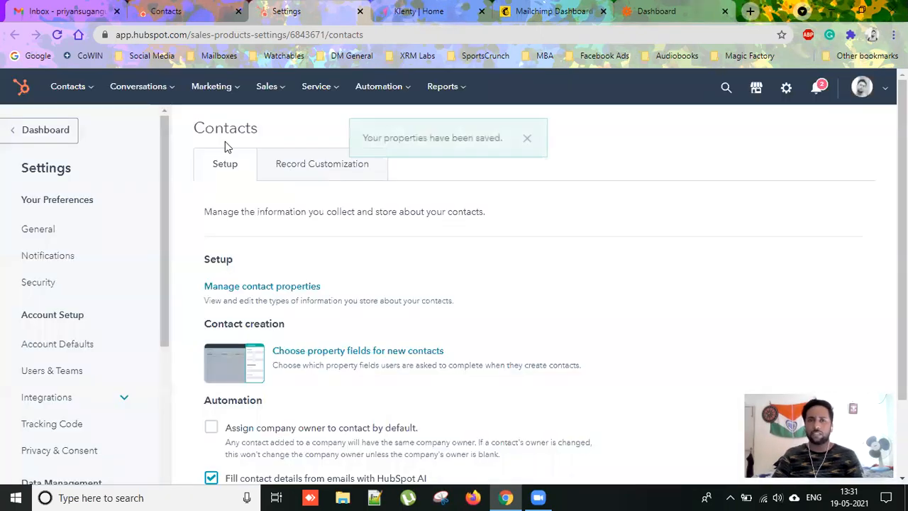
Discard the unfinished contact form and reload the 163-contact Contacts page.
left_click(183, 13)
left_click(886, 90)
key("F5")
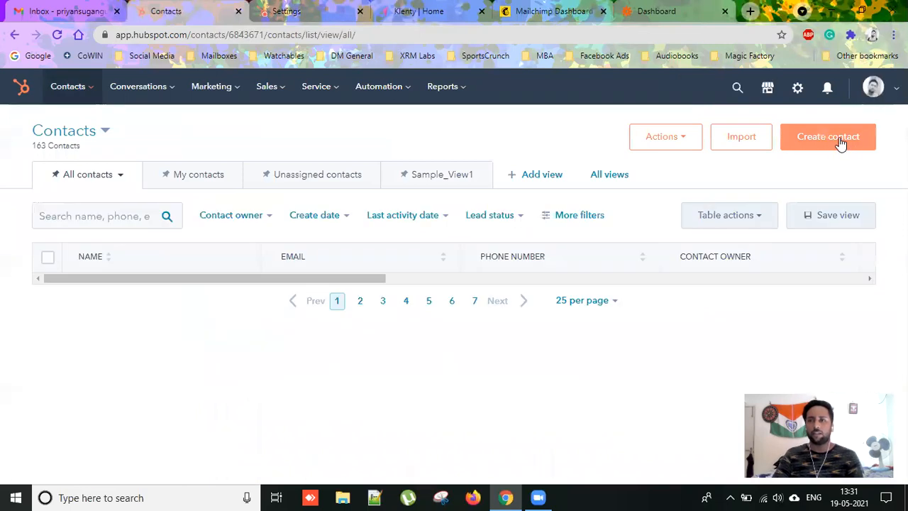
Create the contact with the contact's email, first and last name, and Demo_Tag tagged_red.
left_click(840, 144)
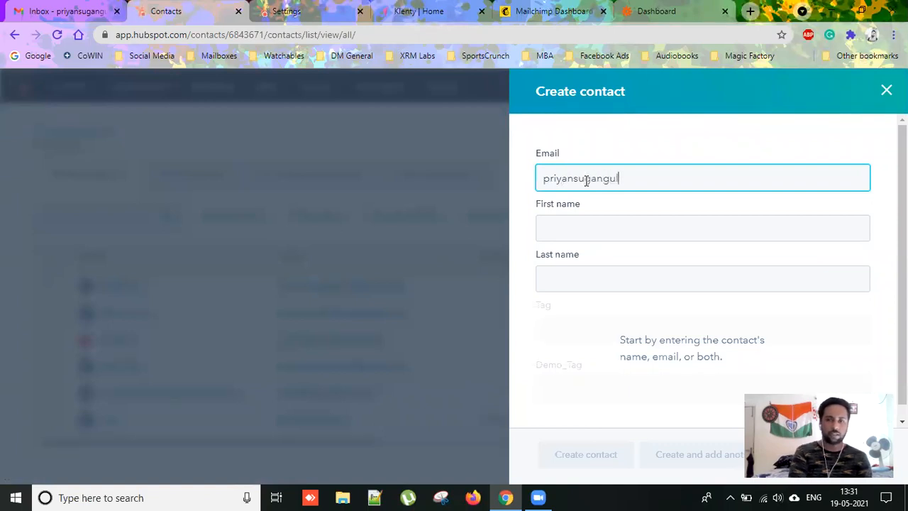
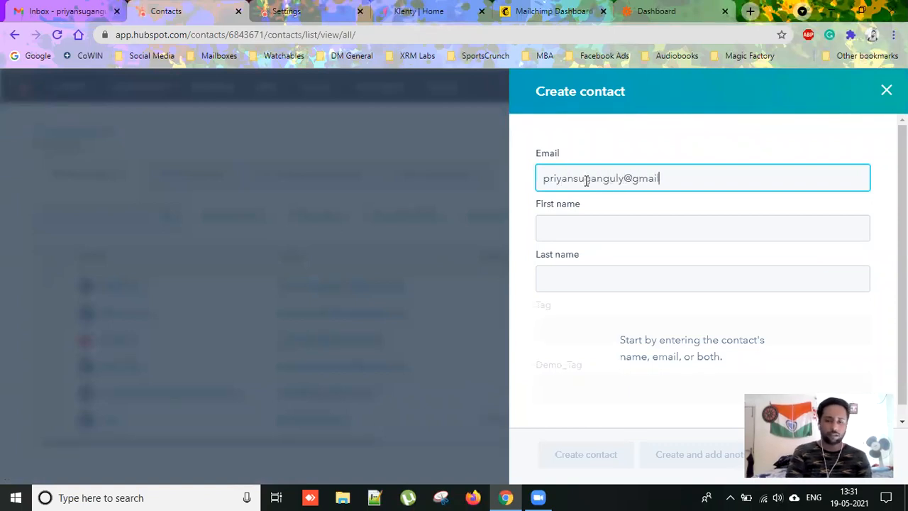
key("Tab")
key("Tab")
key("Tab")
left_click(615, 395)
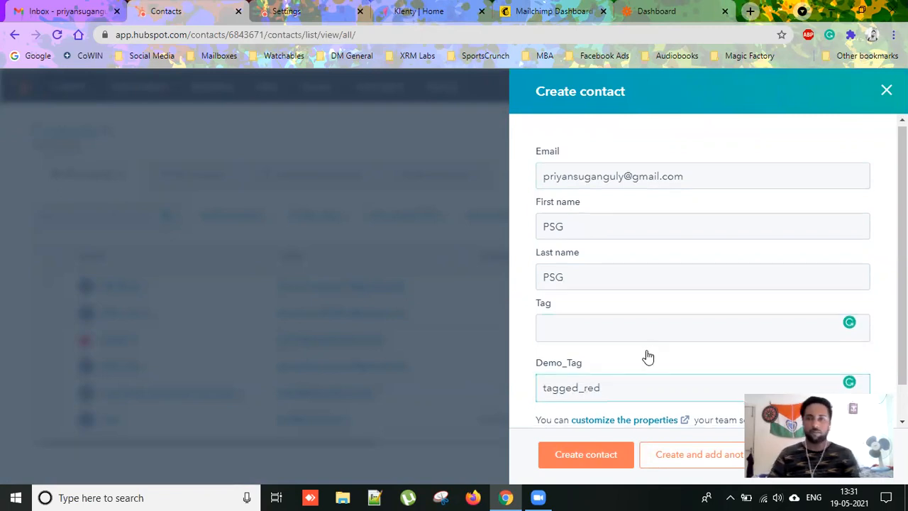
scroll(649, 366, "down", 1)
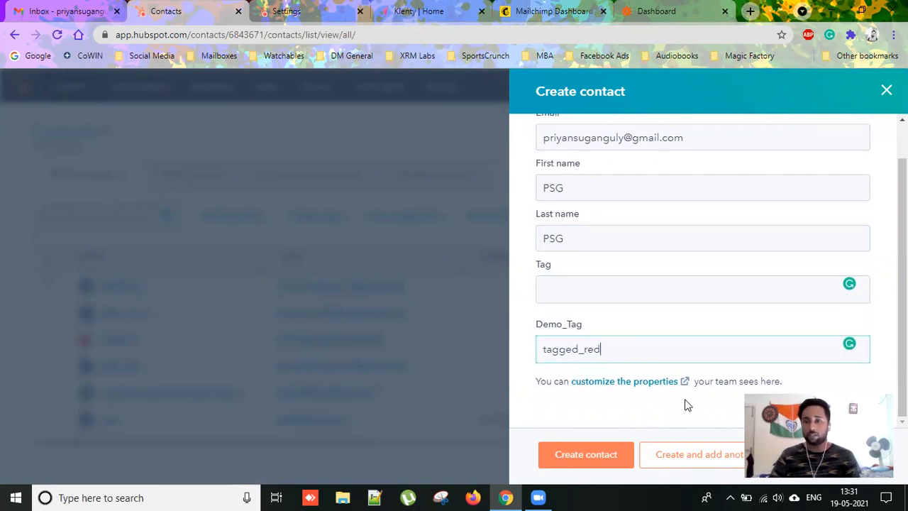
left_click(612, 460)
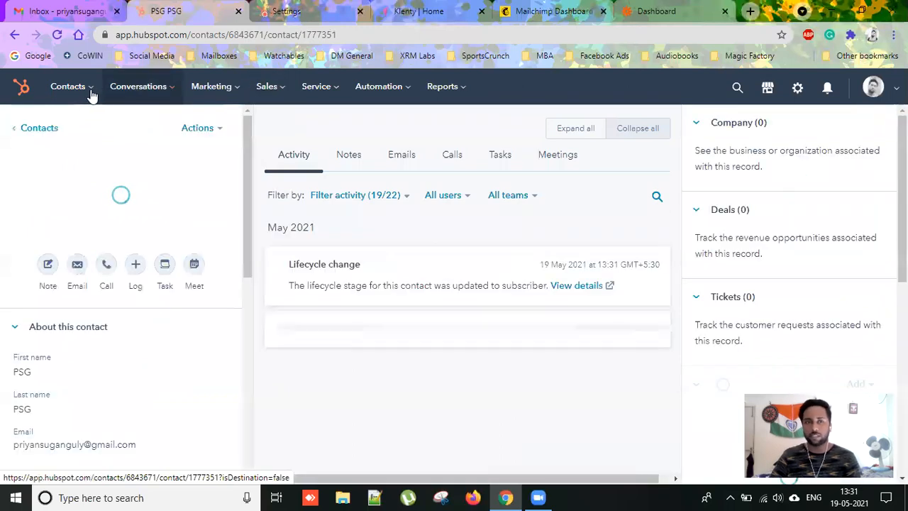
Check HubSpot's contact lists, confirming tagged_list Active List grew from 2 to 3 contacts.
left_click(91, 87)
left_click(82, 253)
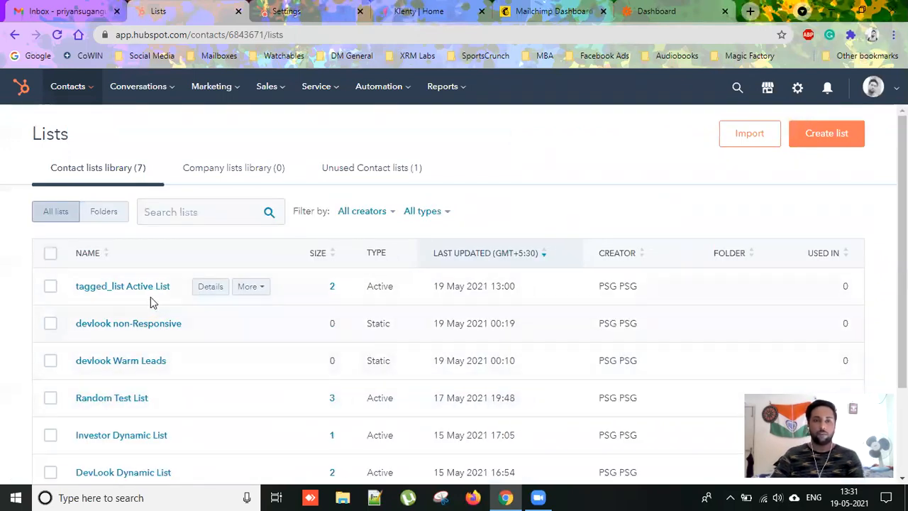
left_click(56, 36)
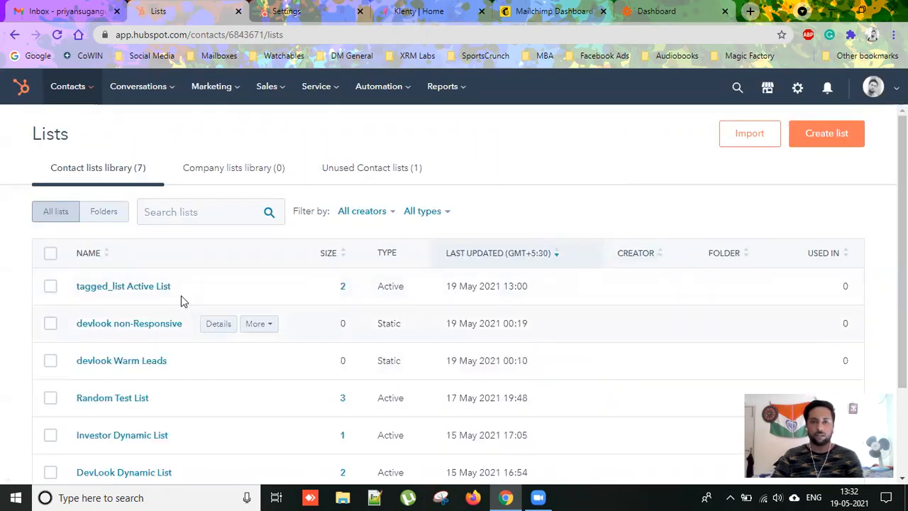
left_click(145, 286)
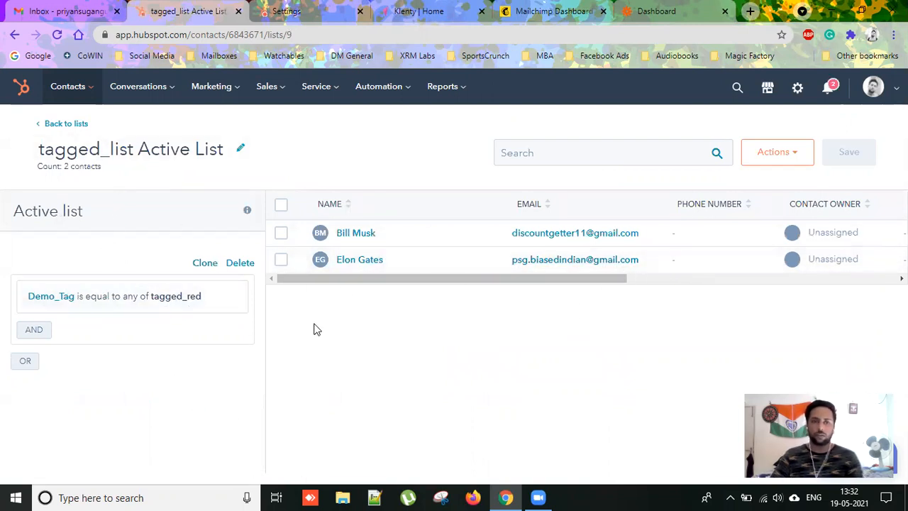
left_click(81, 88)
left_click(95, 234)
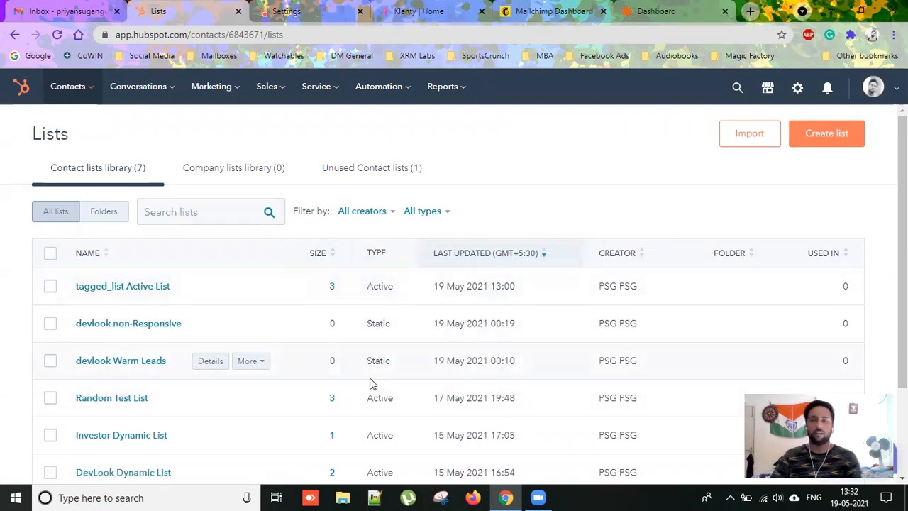
left_click(274, 14)
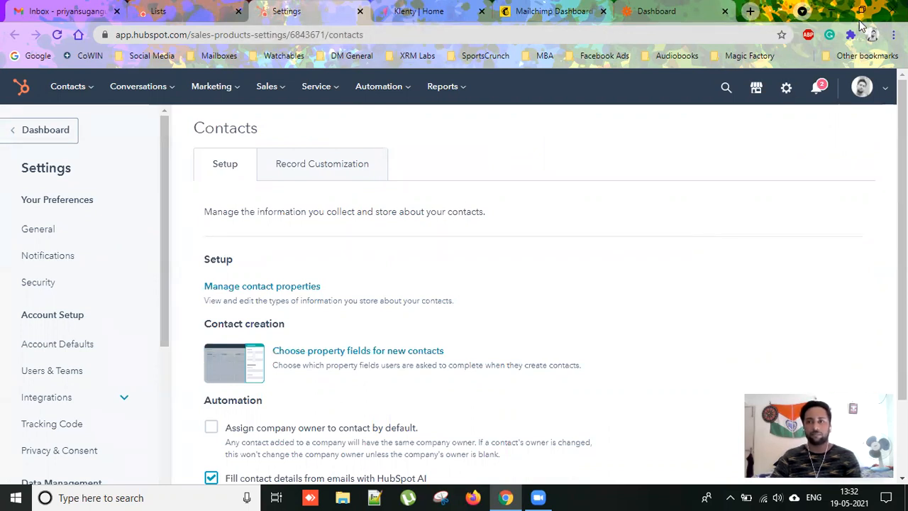
Re-import tagged_list Active List from Klenty's HubSpot import history: 2 prospects, 2 updated, 1 failed.
left_click(405, 20)
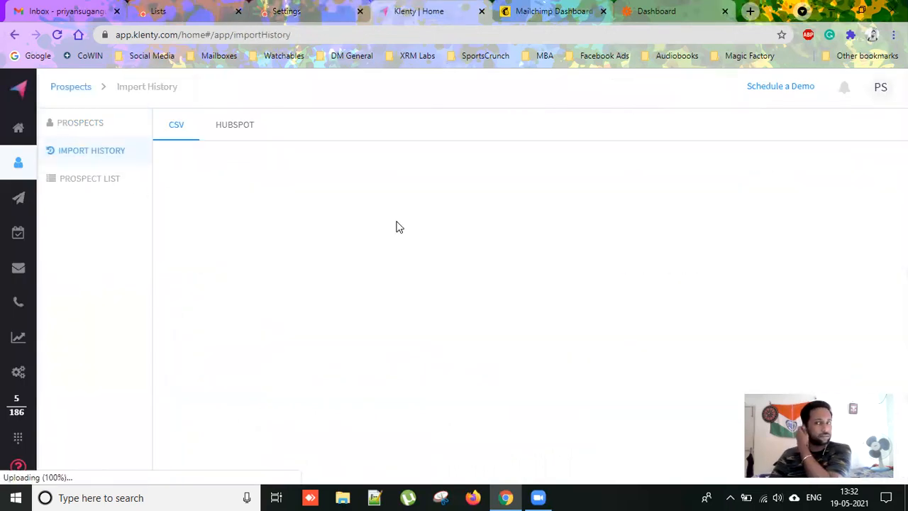
left_click(234, 124)
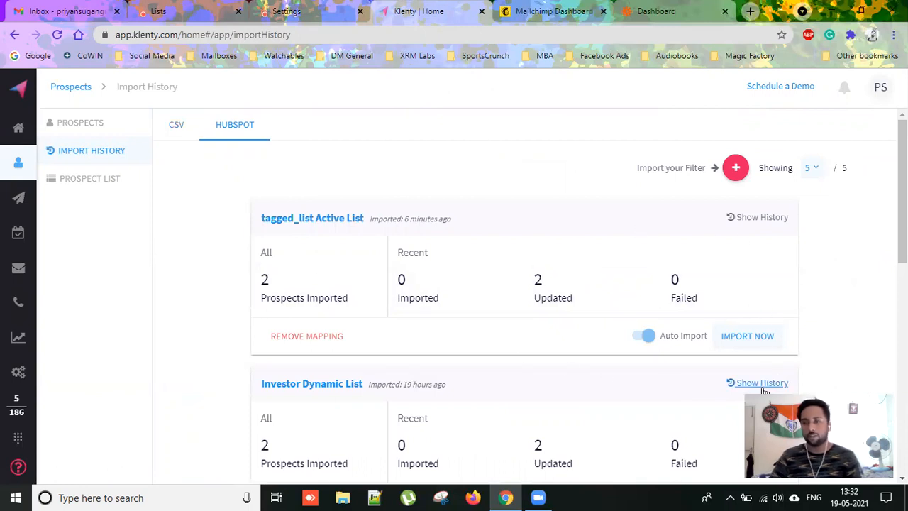
left_click(747, 335)
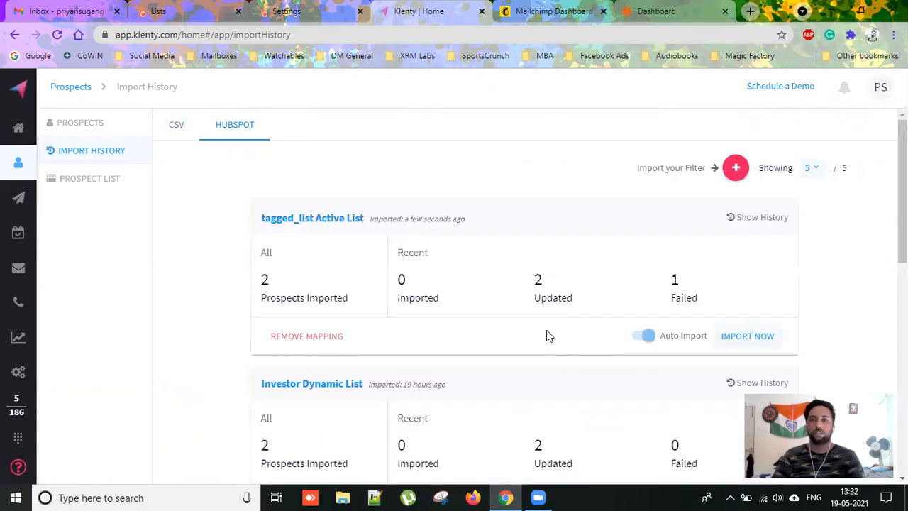
scroll(439, 229, "down", 2)
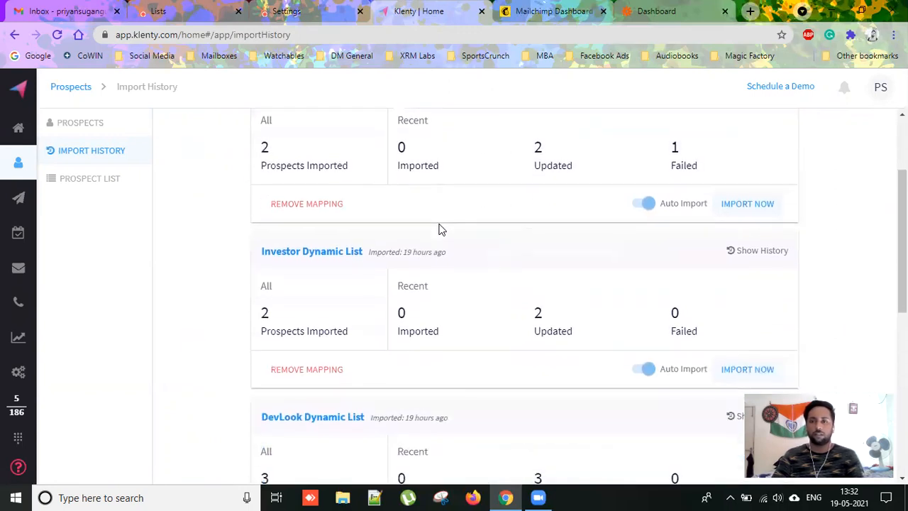
scroll(447, 234, "up", 1)
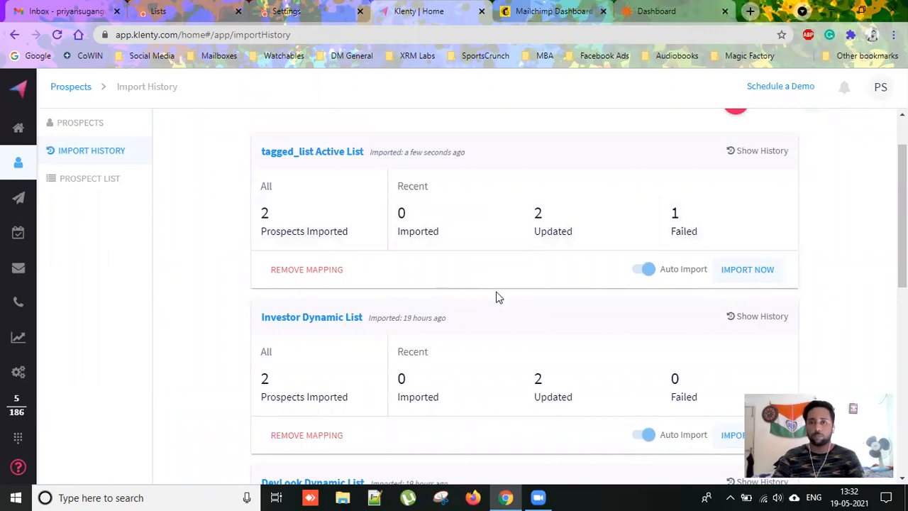
left_click(181, 12)
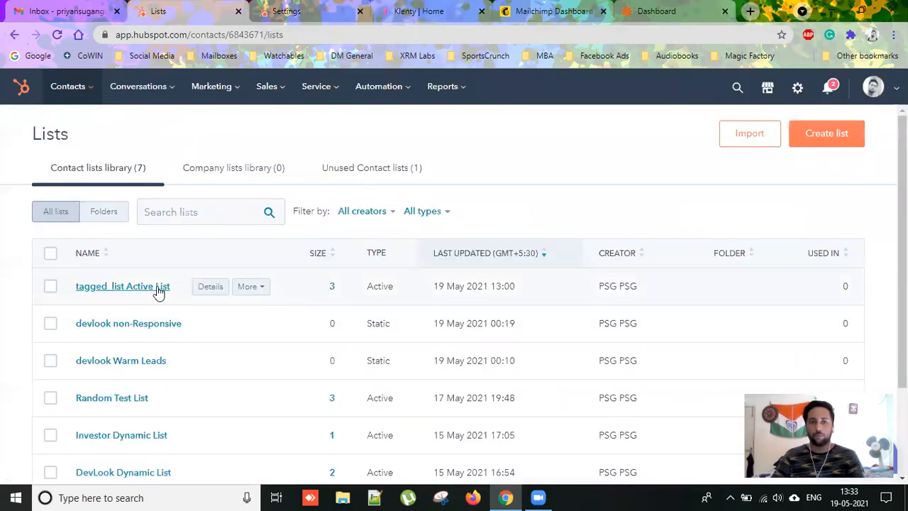
Review tagged_list Active List's three contacts, then close the HubSpot settings tab.
left_click(156, 287)
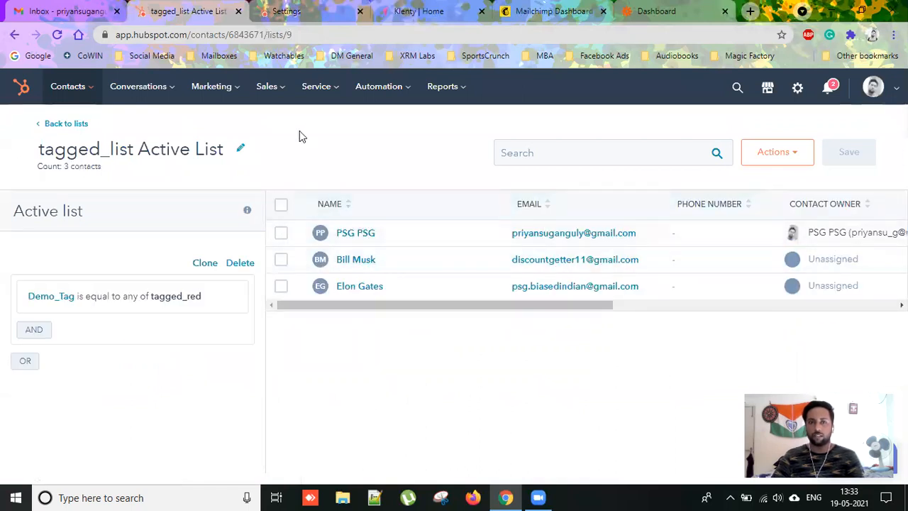
left_click(307, 14)
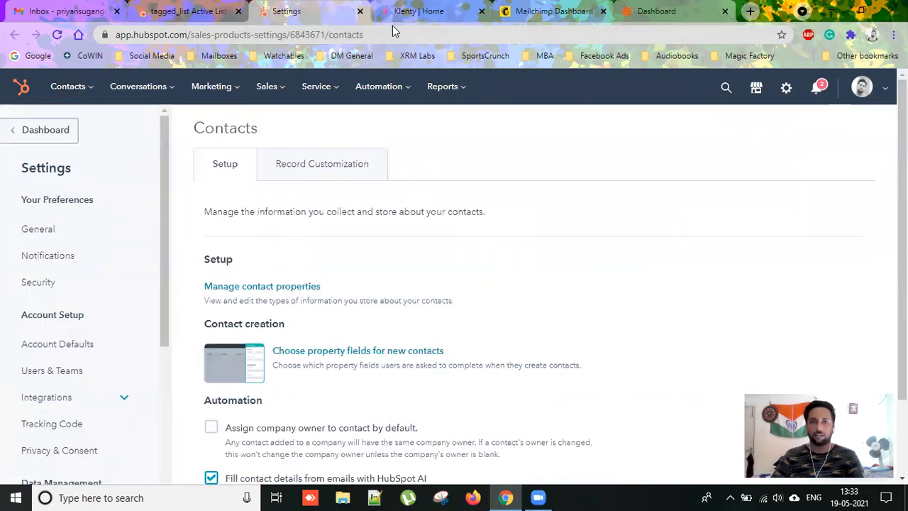
key("ctrl+w")
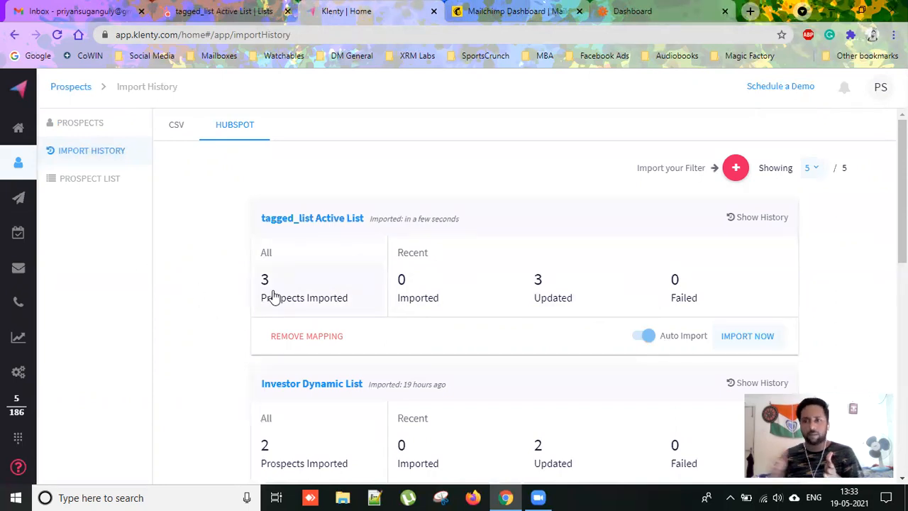
Open and reload Klenty's Cadences, showing tagged_list Active Mailer List active with 1 prospect.
mouse_move(18, 197)
left_click(82, 197)
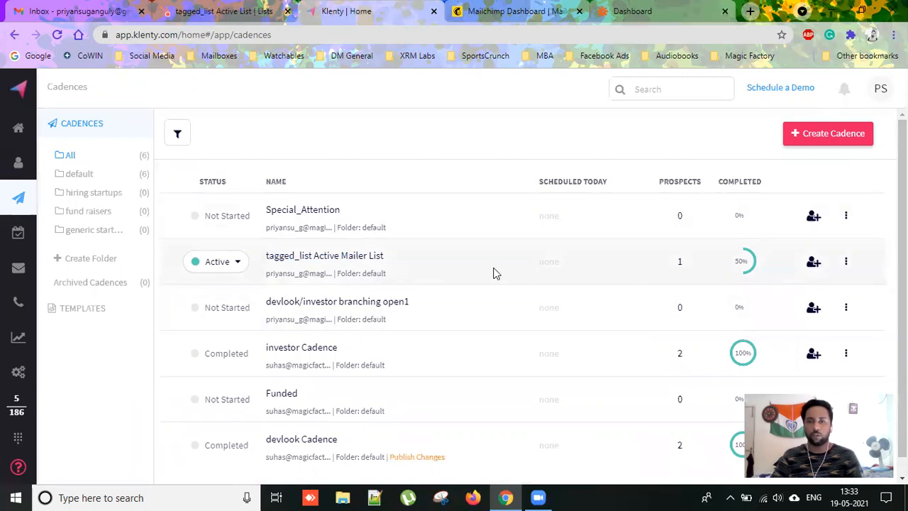
left_click(57, 34)
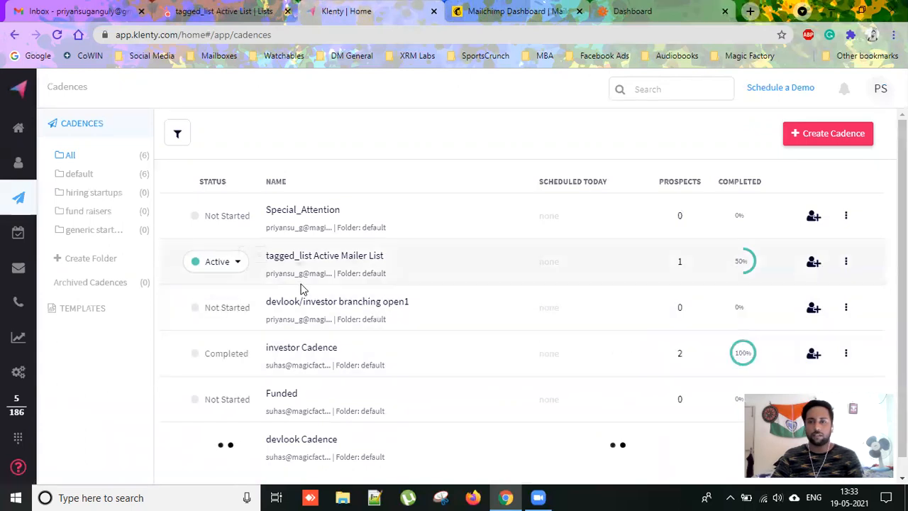
Add the newly synced existing prospect to the tagged_list Active Mailer List cadence and start it.
left_click(357, 256)
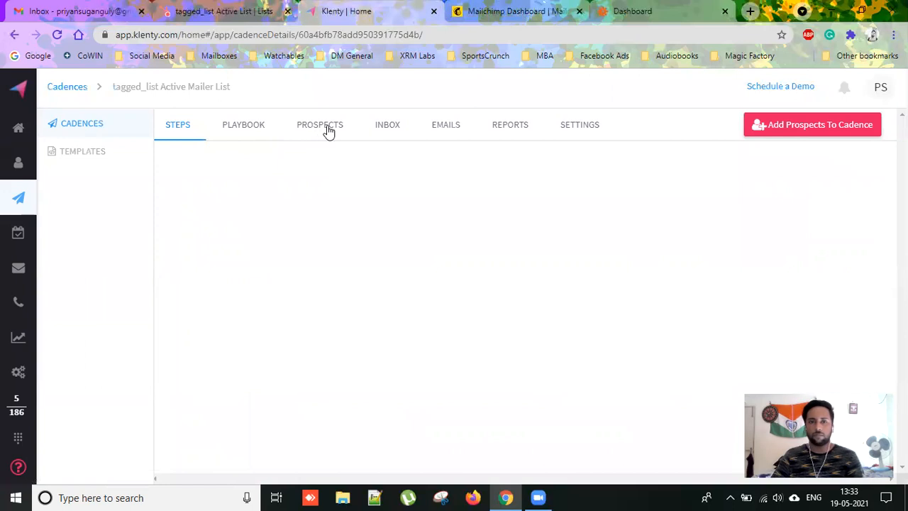
left_click(328, 132)
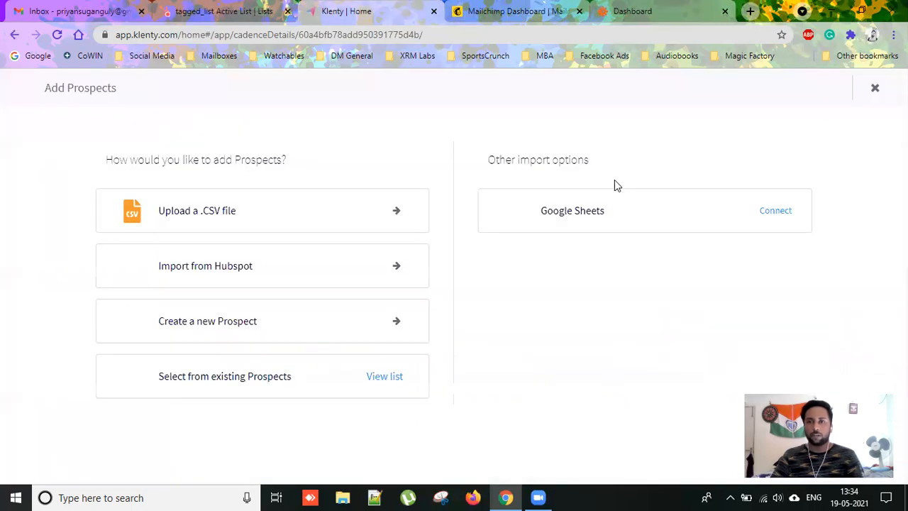
left_click(229, 385)
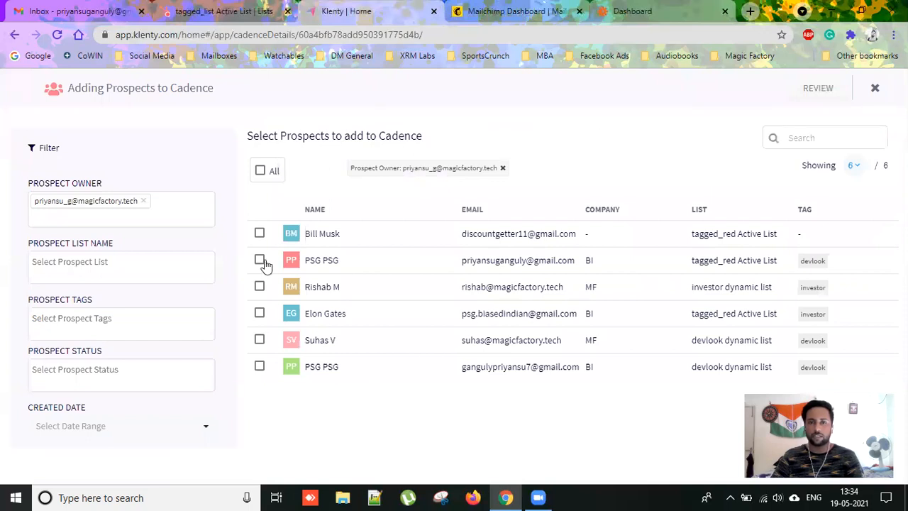
left_click(259, 260)
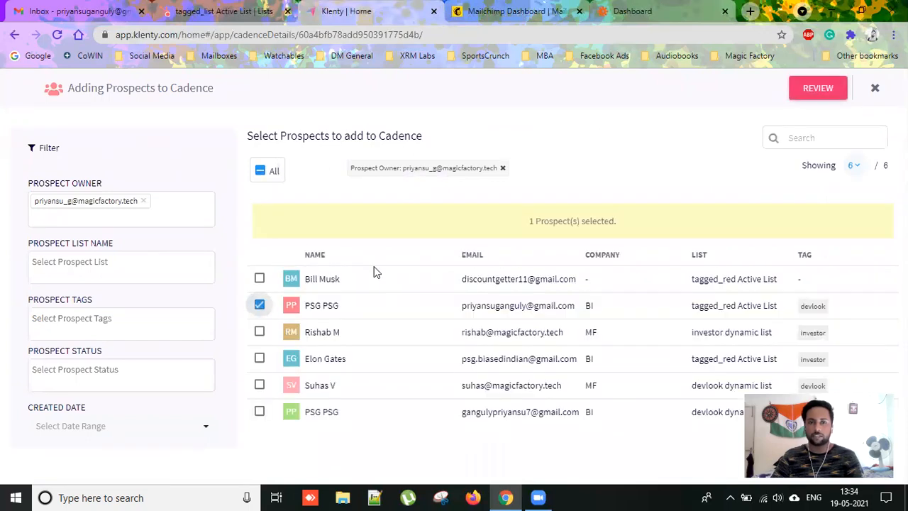
left_click(809, 90)
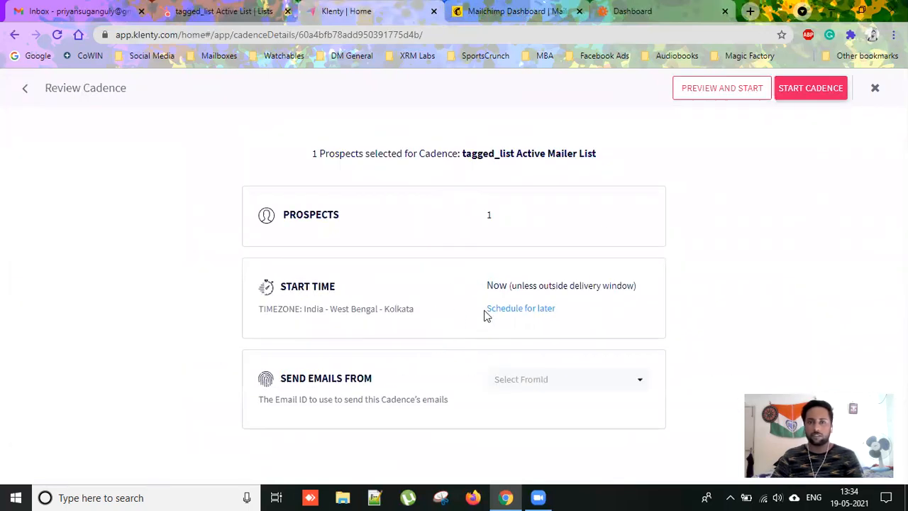
left_click(807, 95)
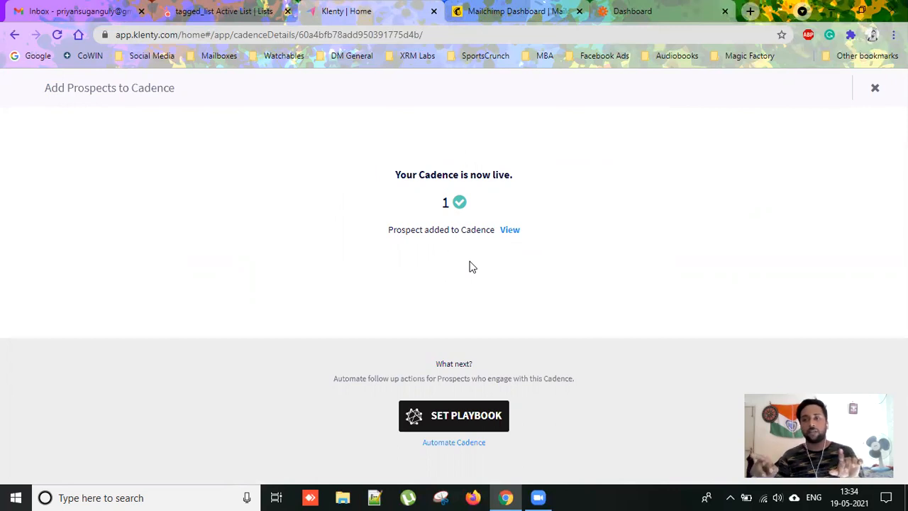
left_click(510, 230)
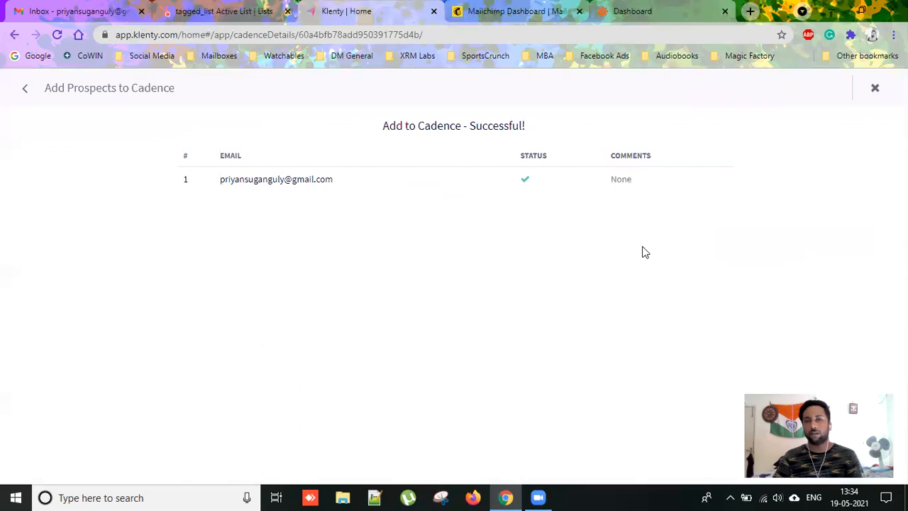
left_click(874, 91)
Glance at HubSpot's 3-contact tagged list, then view the cadence's 2 prospects in Klenty.
left_click(95, 12)
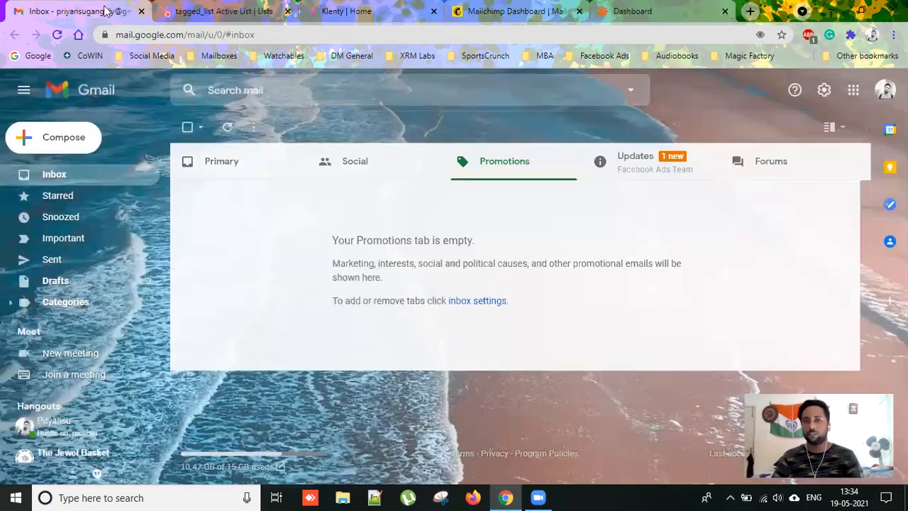
left_click(257, 15)
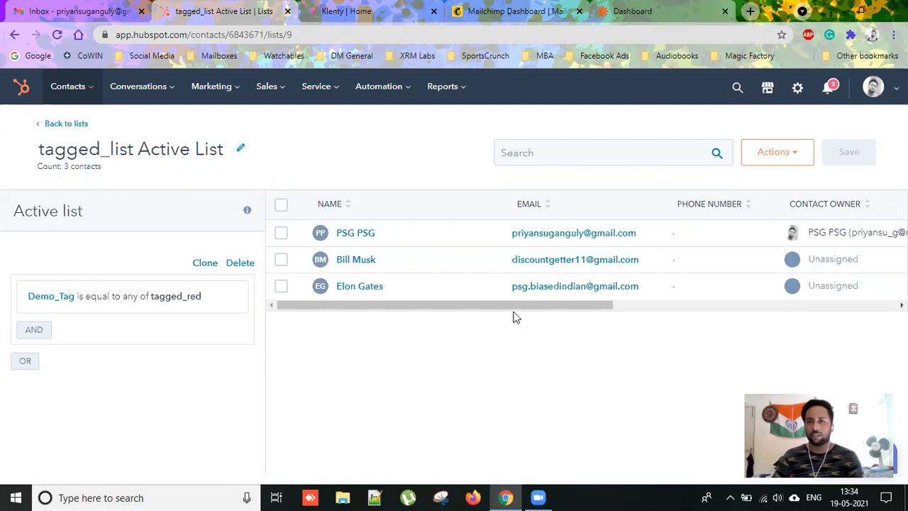
left_click(350, 21)
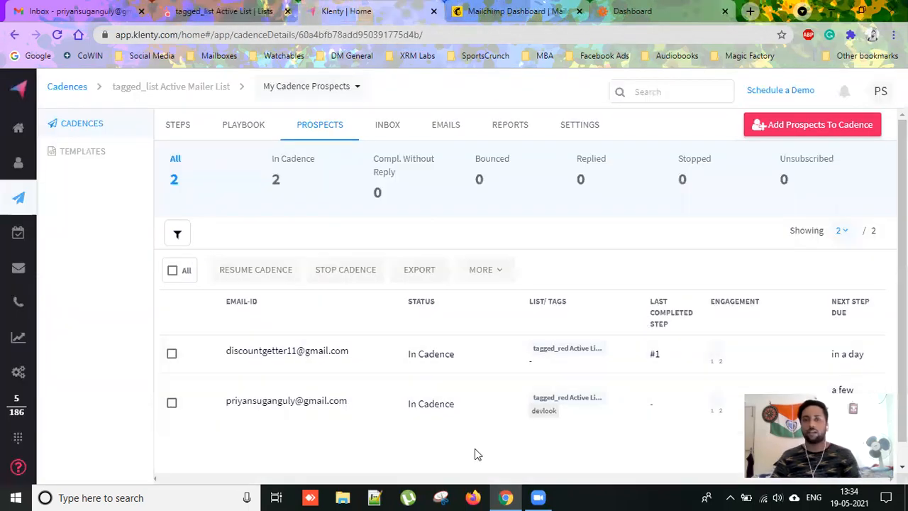
Check the cadence's prospects and its scheduled welcome email.
scroll(413, 293, "down", 1)
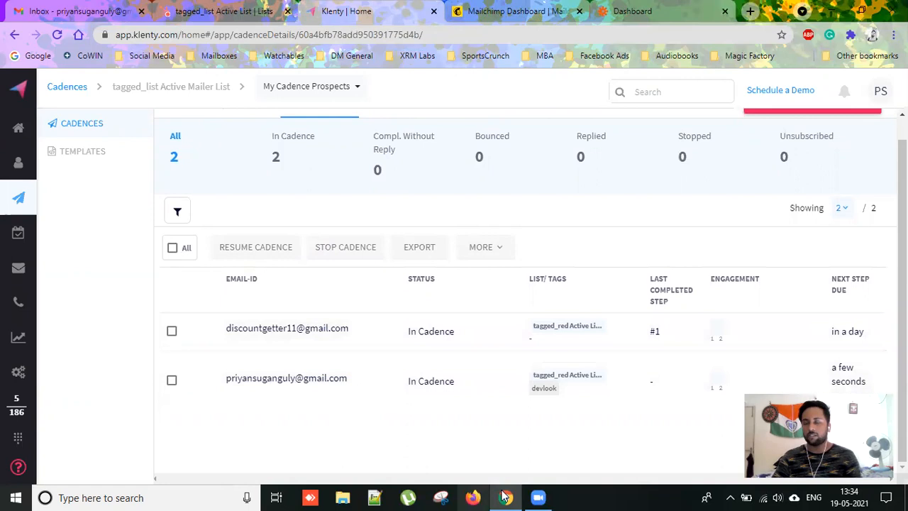
scroll(497, 433, "up", 1)
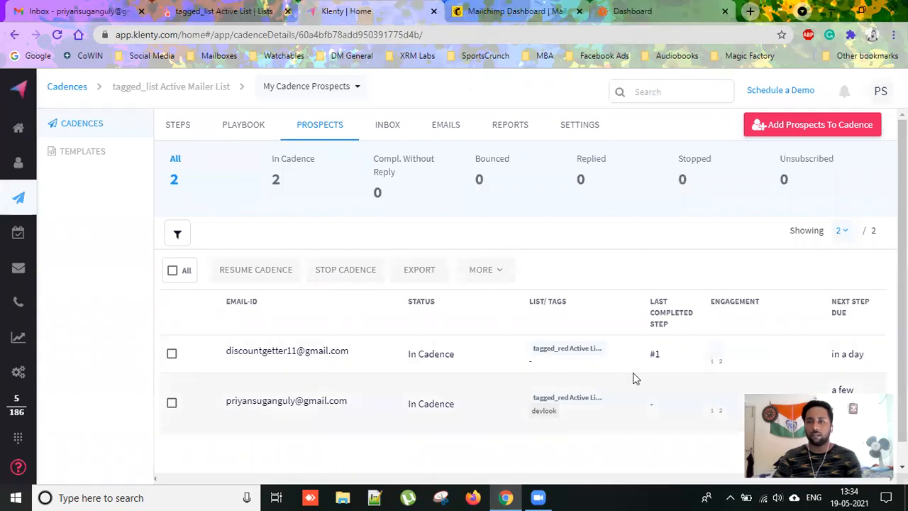
scroll(628, 375, "down", 1)
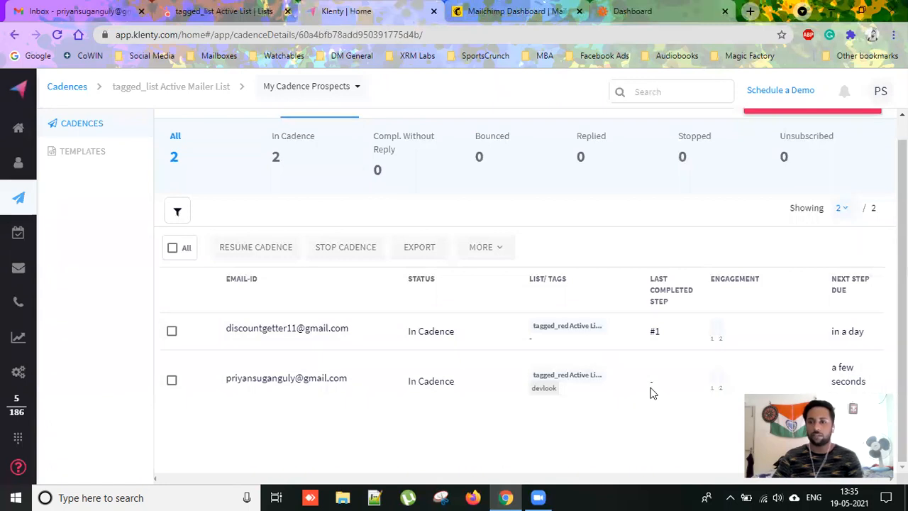
scroll(538, 268, "up", 1)
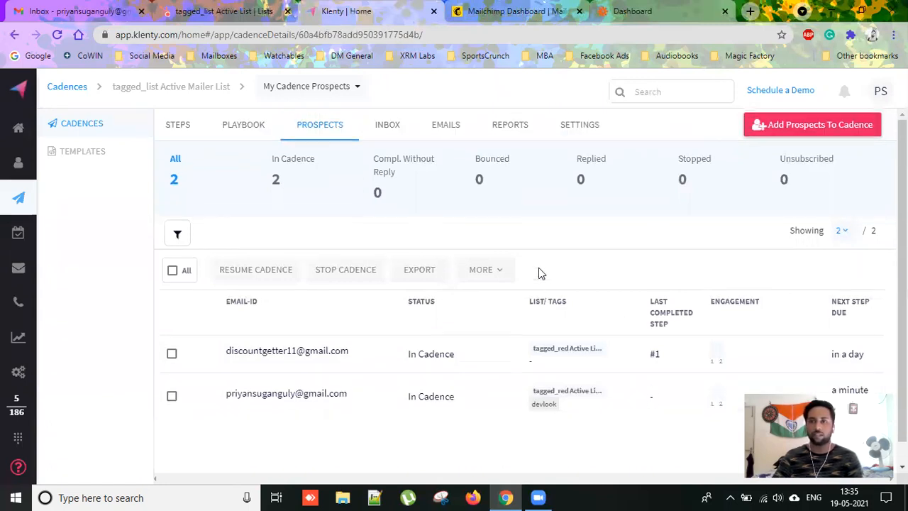
left_click(445, 124)
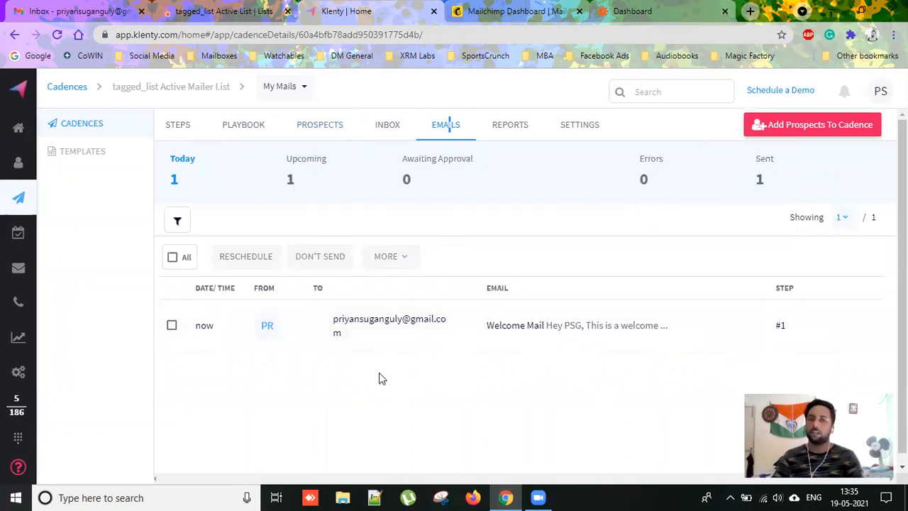
Review the cadence's two steps, then minimise the browser from the HubSpot list to show the desktop.
left_click(188, 130)
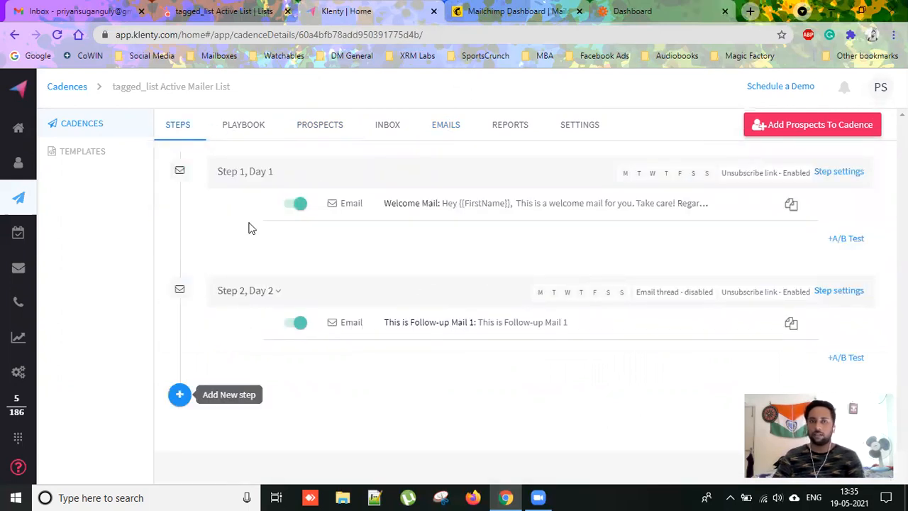
left_click(227, 11)
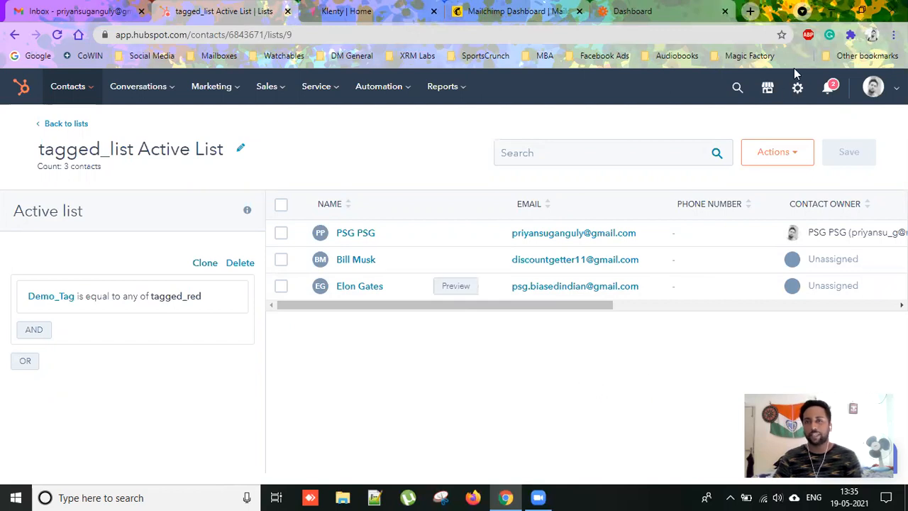
left_click(830, 10)
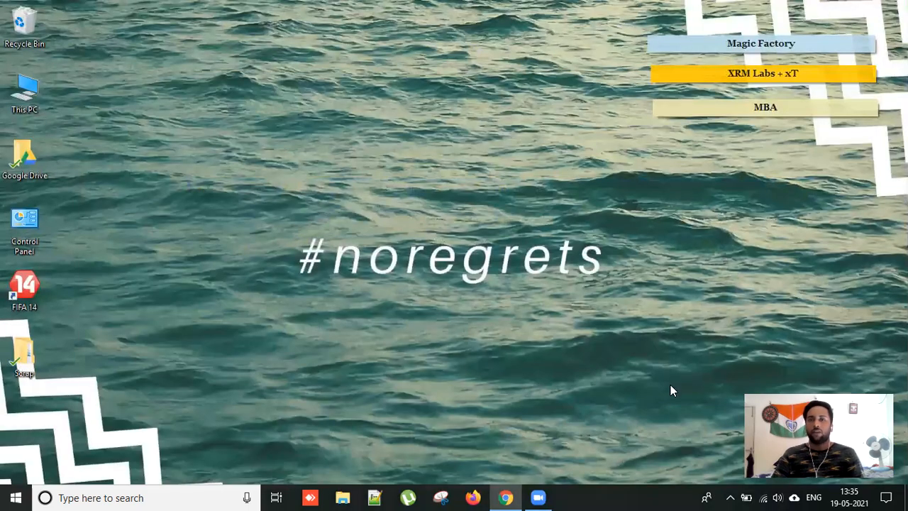